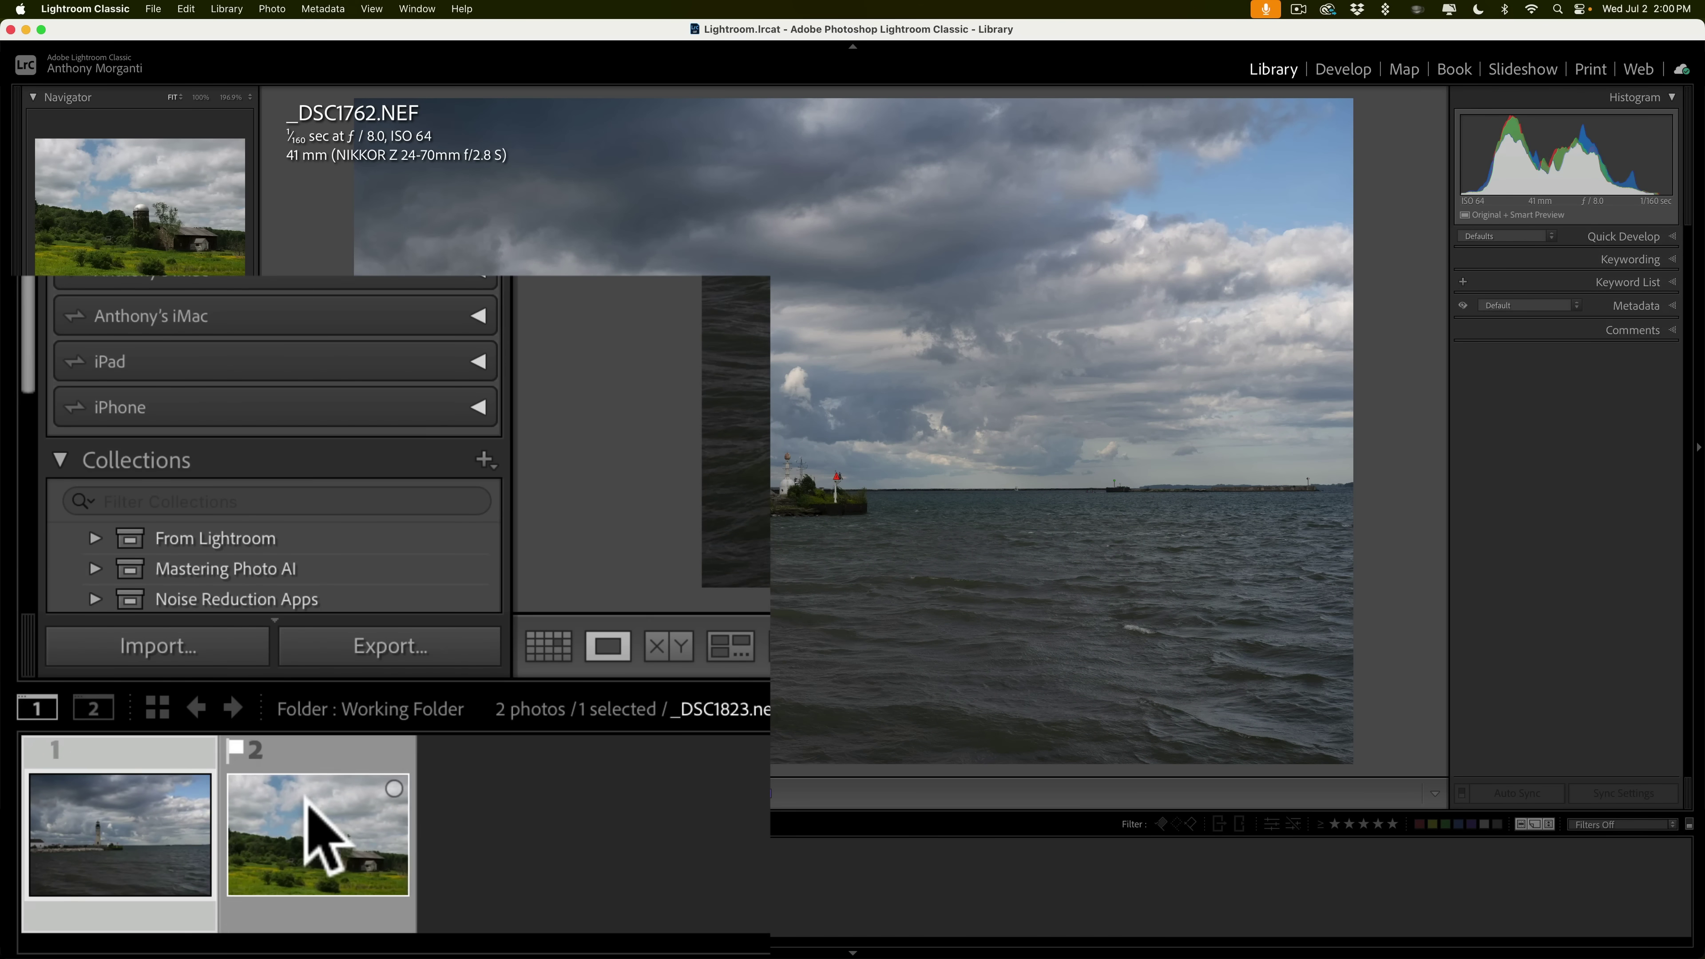
Step: Select both the lighthouse photo and the barn photo in the Working Folder
click(156, 872)
click(155, 836)
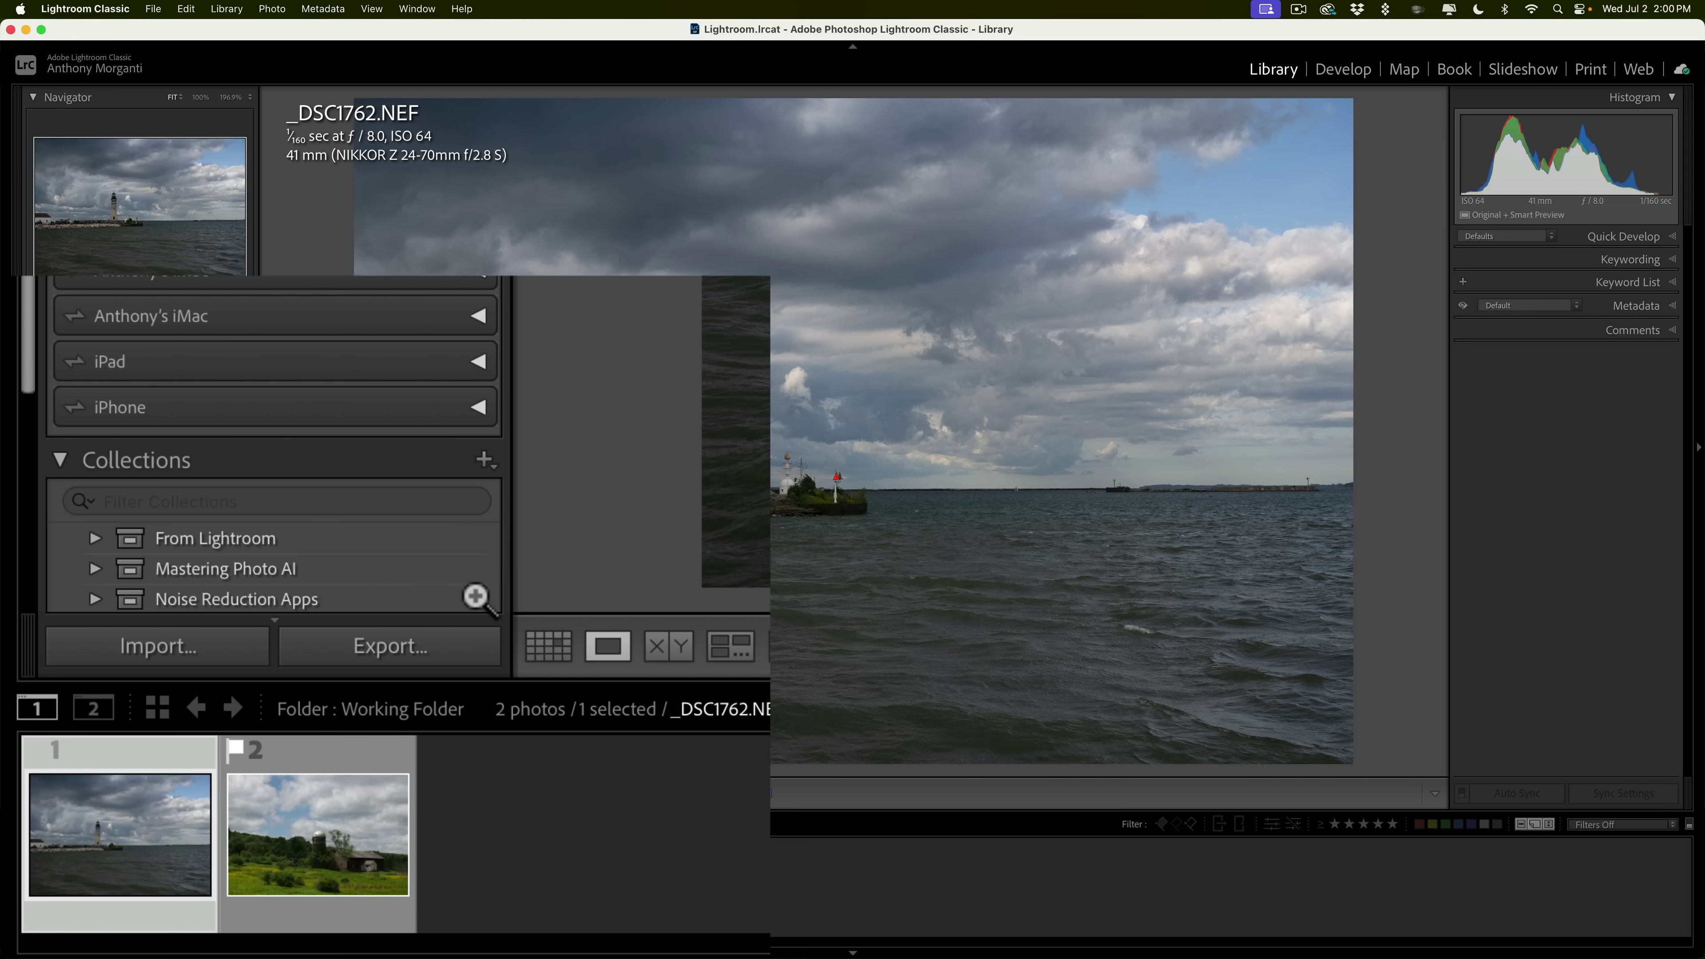
key(super)
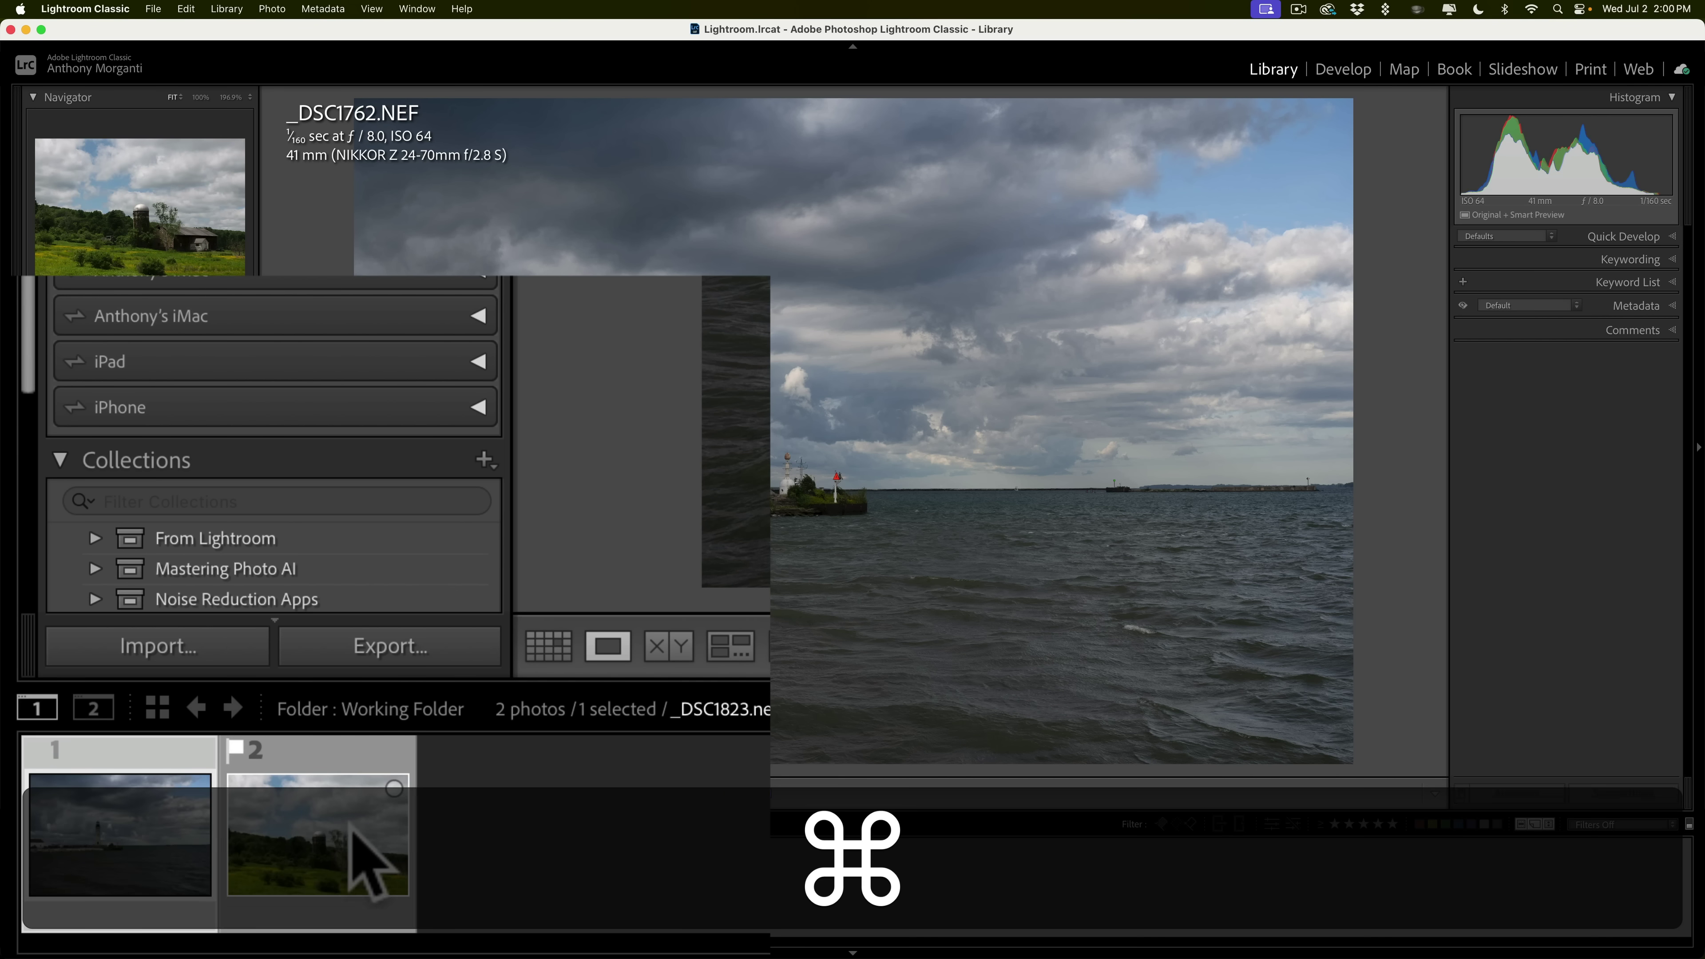
super+click(351, 830)
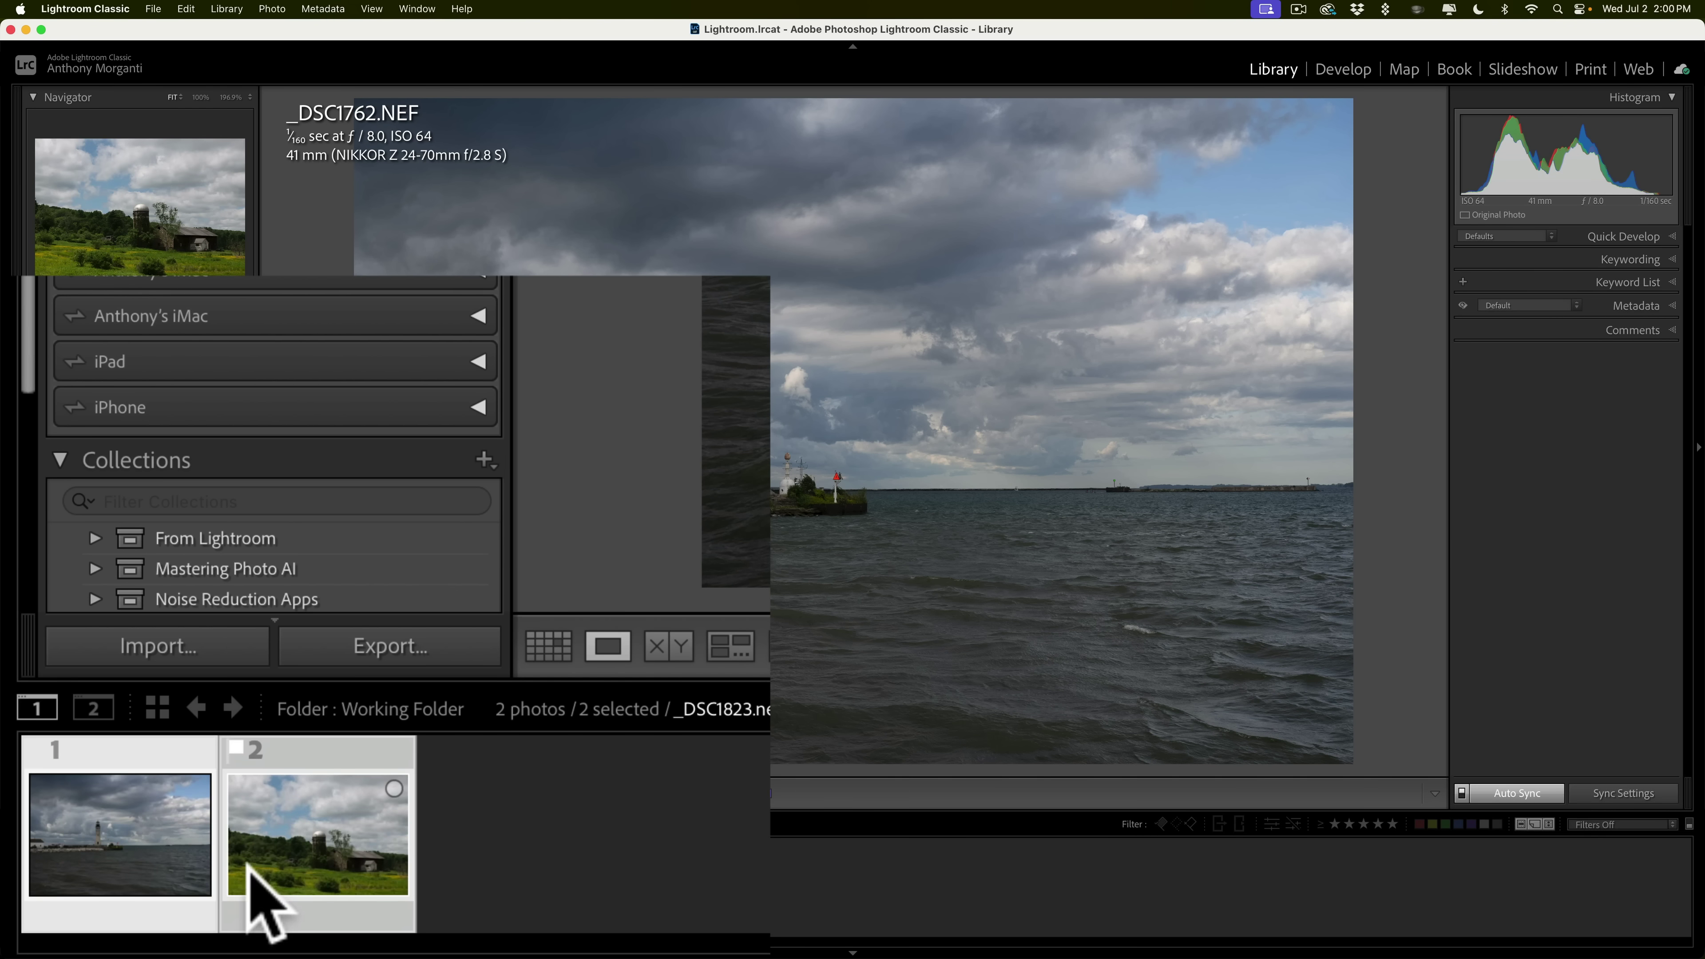
Step: Create a collection named "Synced Collection" that includes the selected photos and syncs with Lightroom
scroll(423, 537, down, 3)
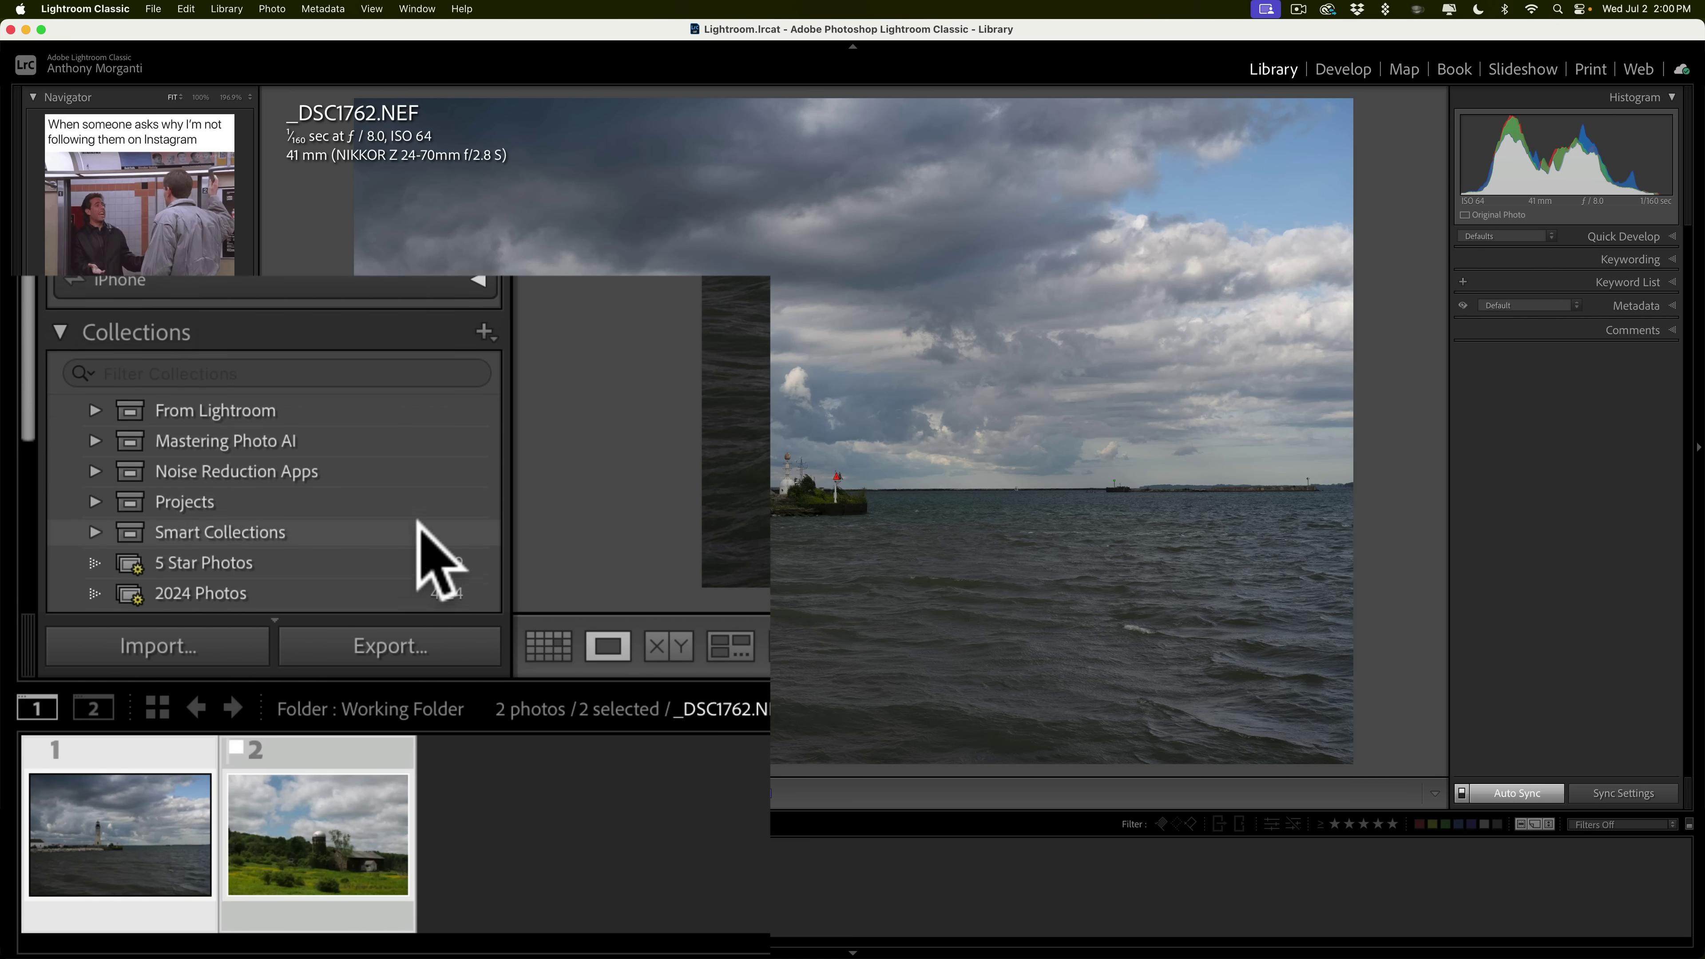
scroll(420, 531, down, 1)
click(484, 309)
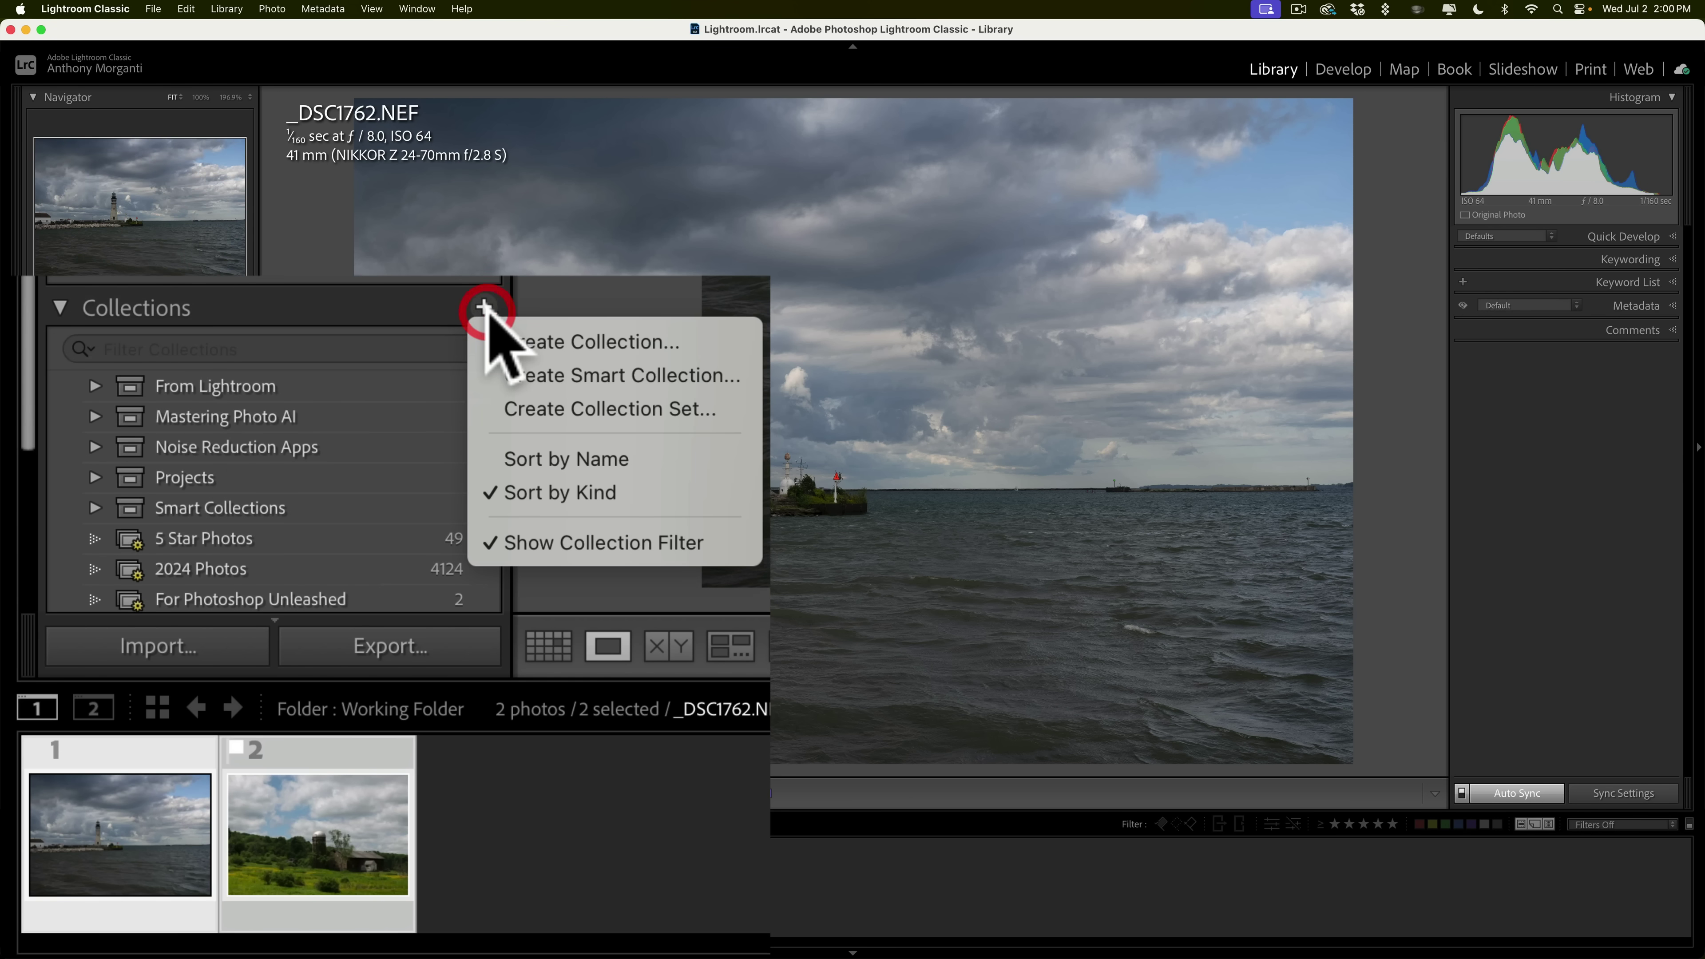
click(531, 342)
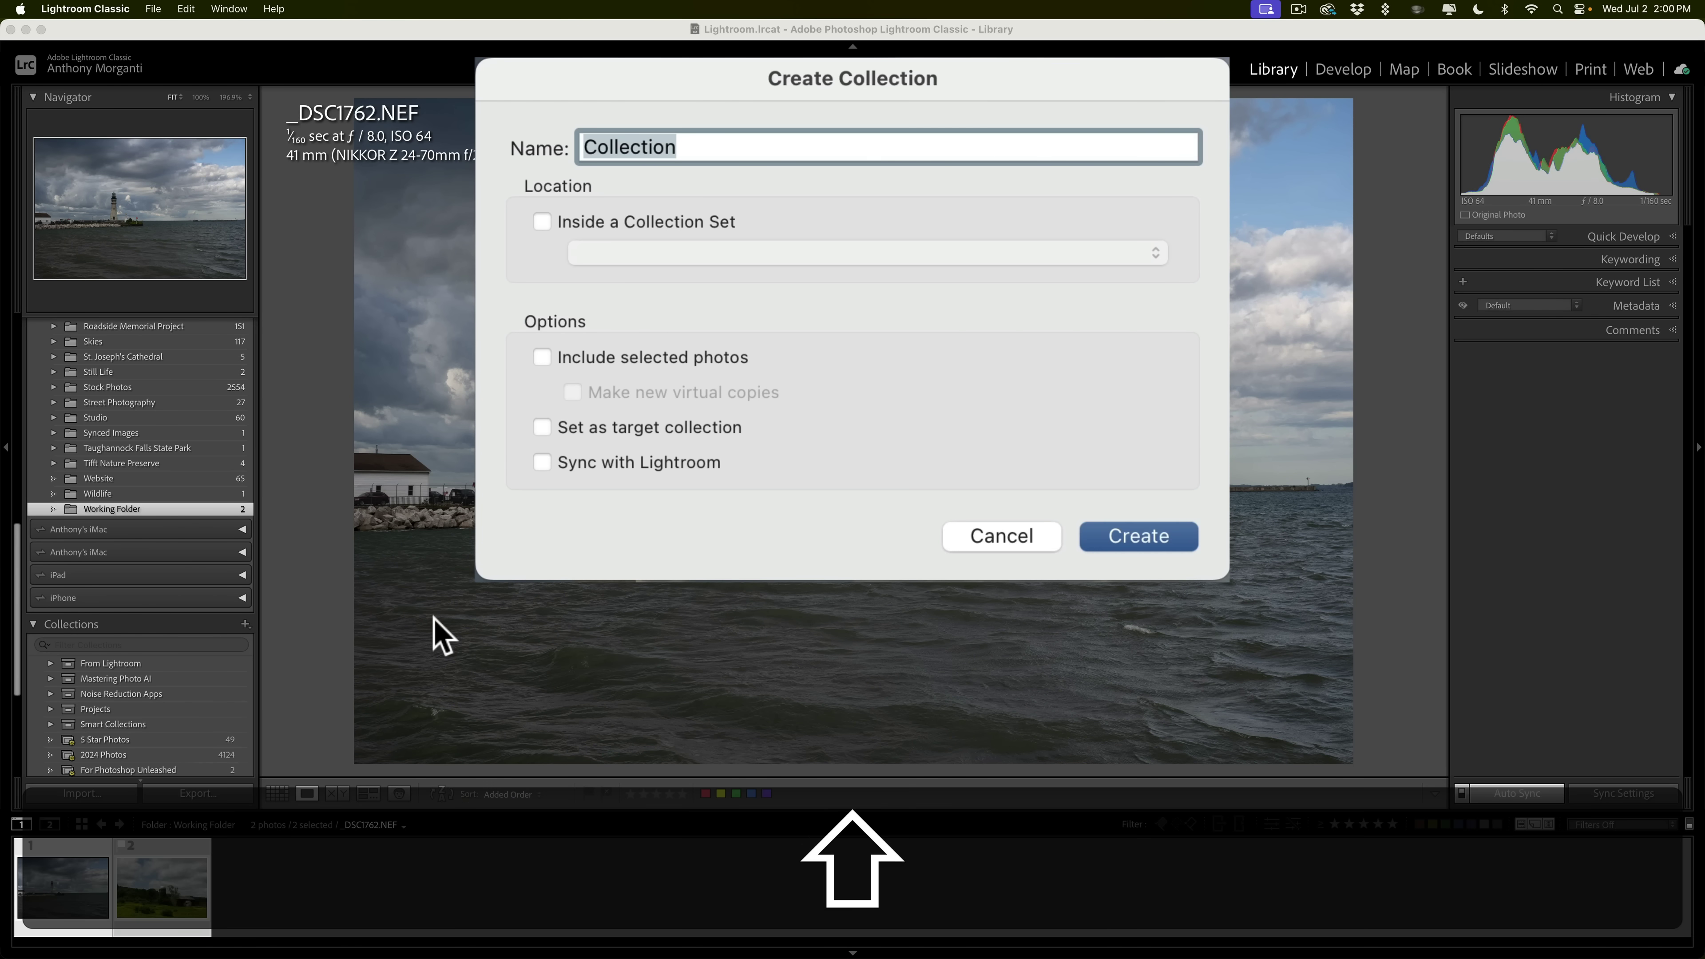
text(Synced )
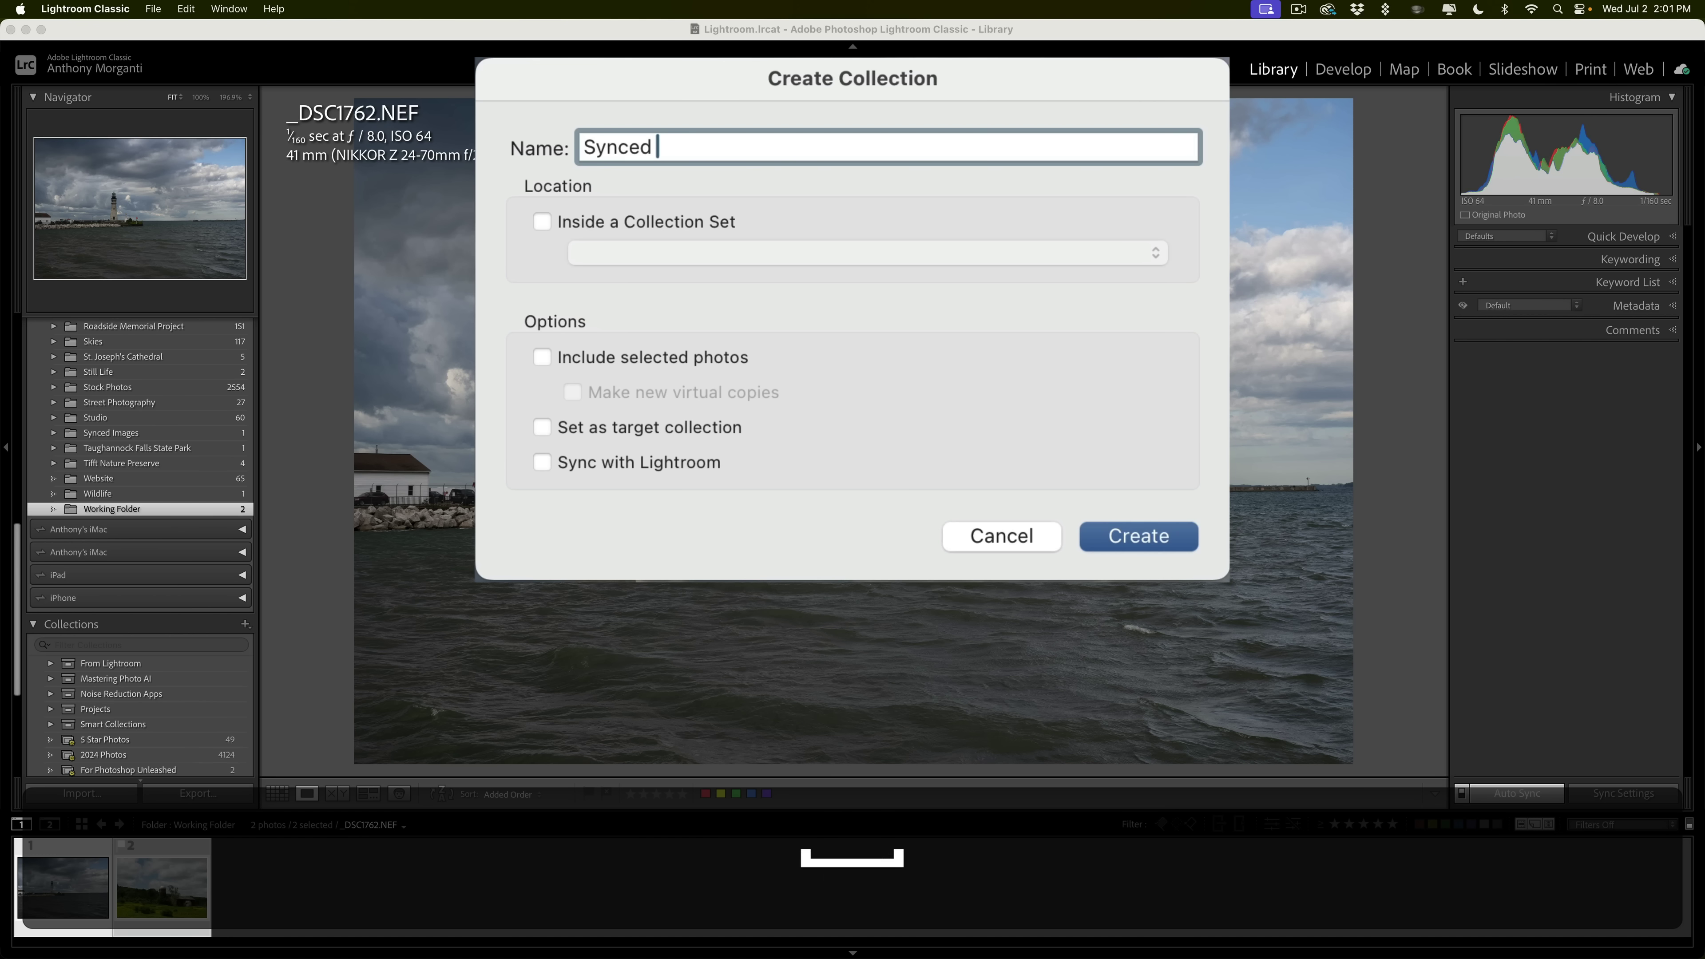
text(Collection)
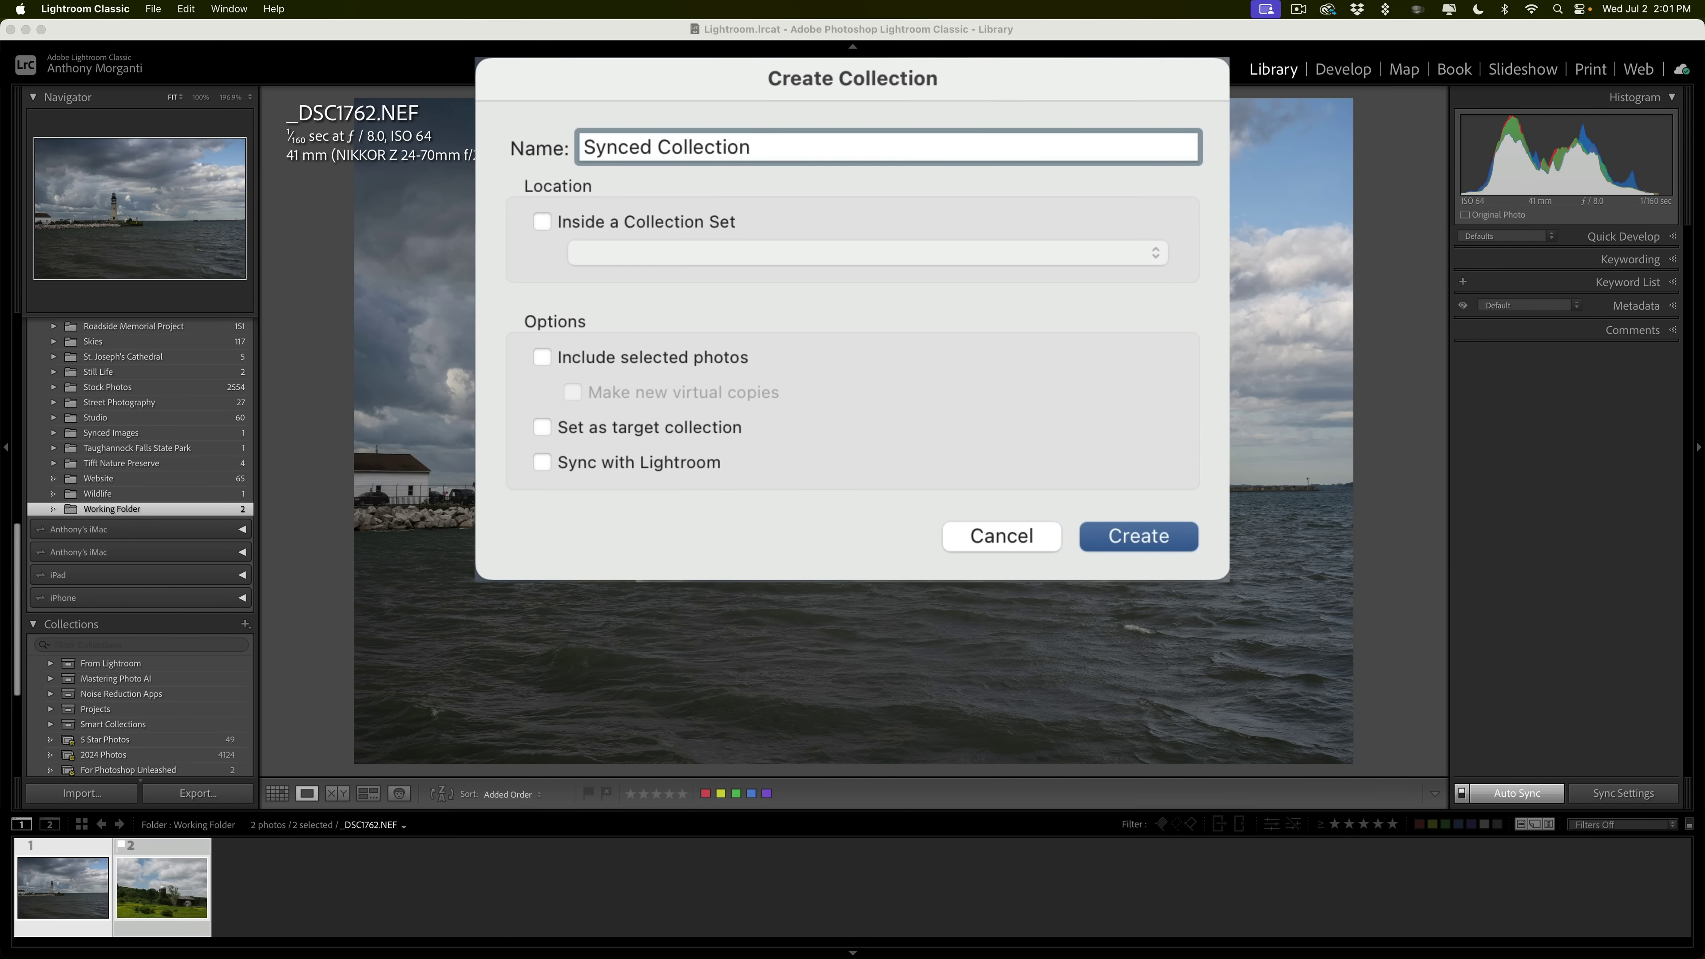
click(543, 356)
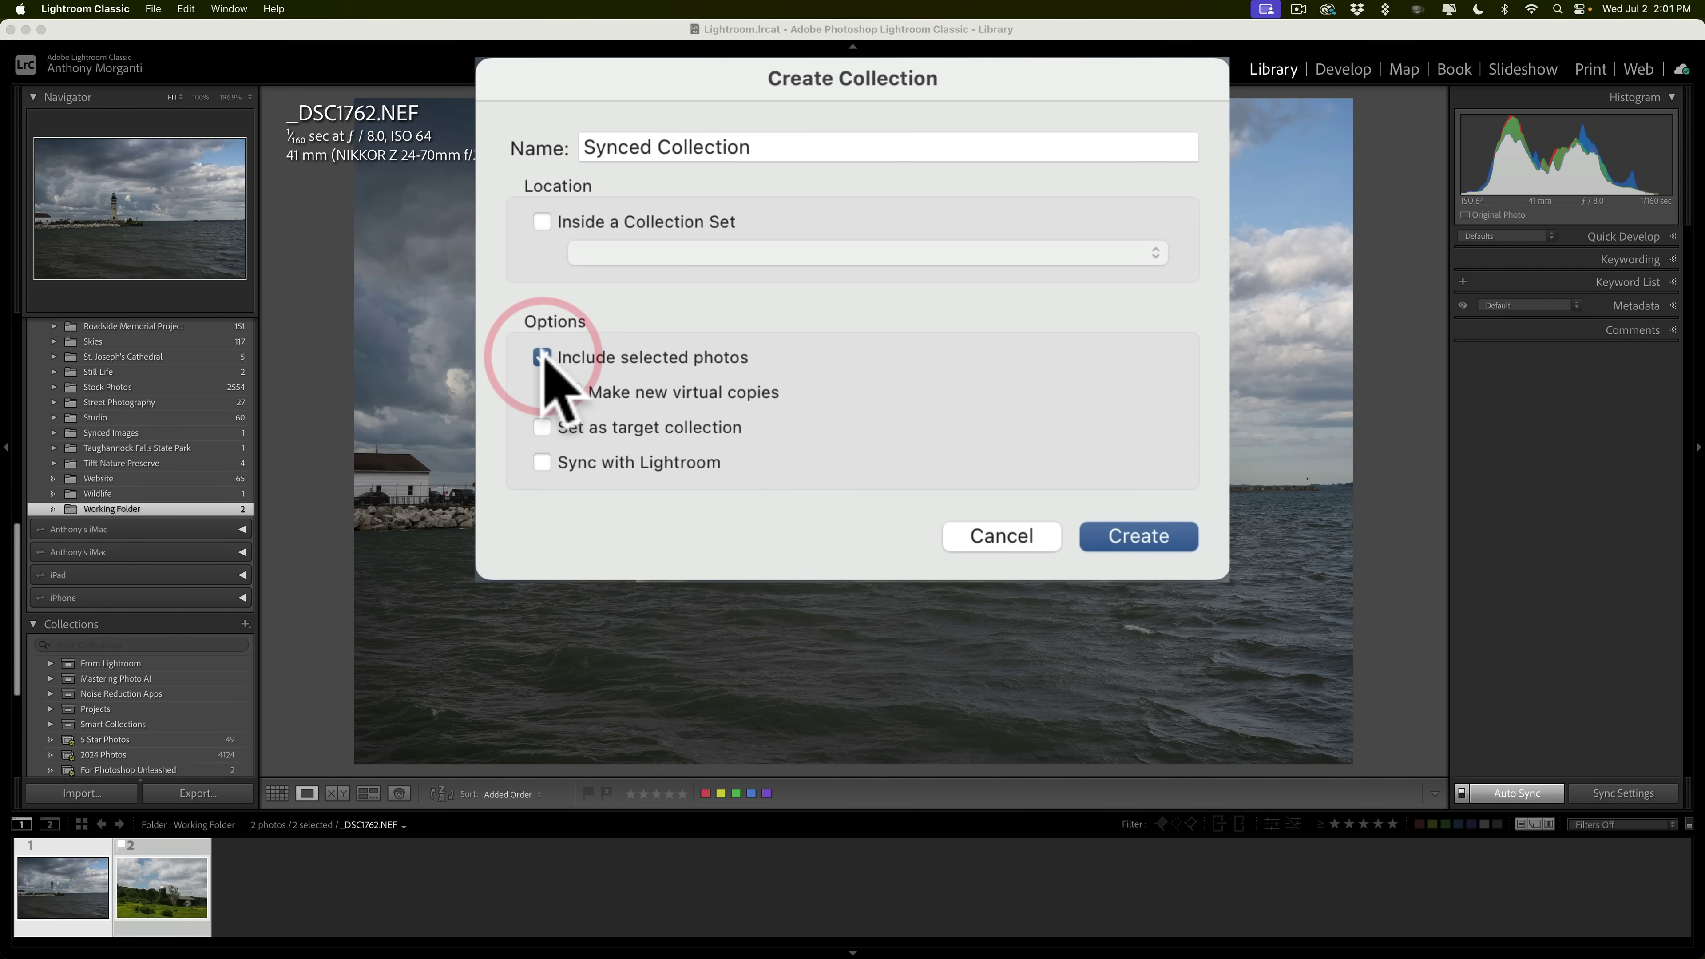
click(551, 463)
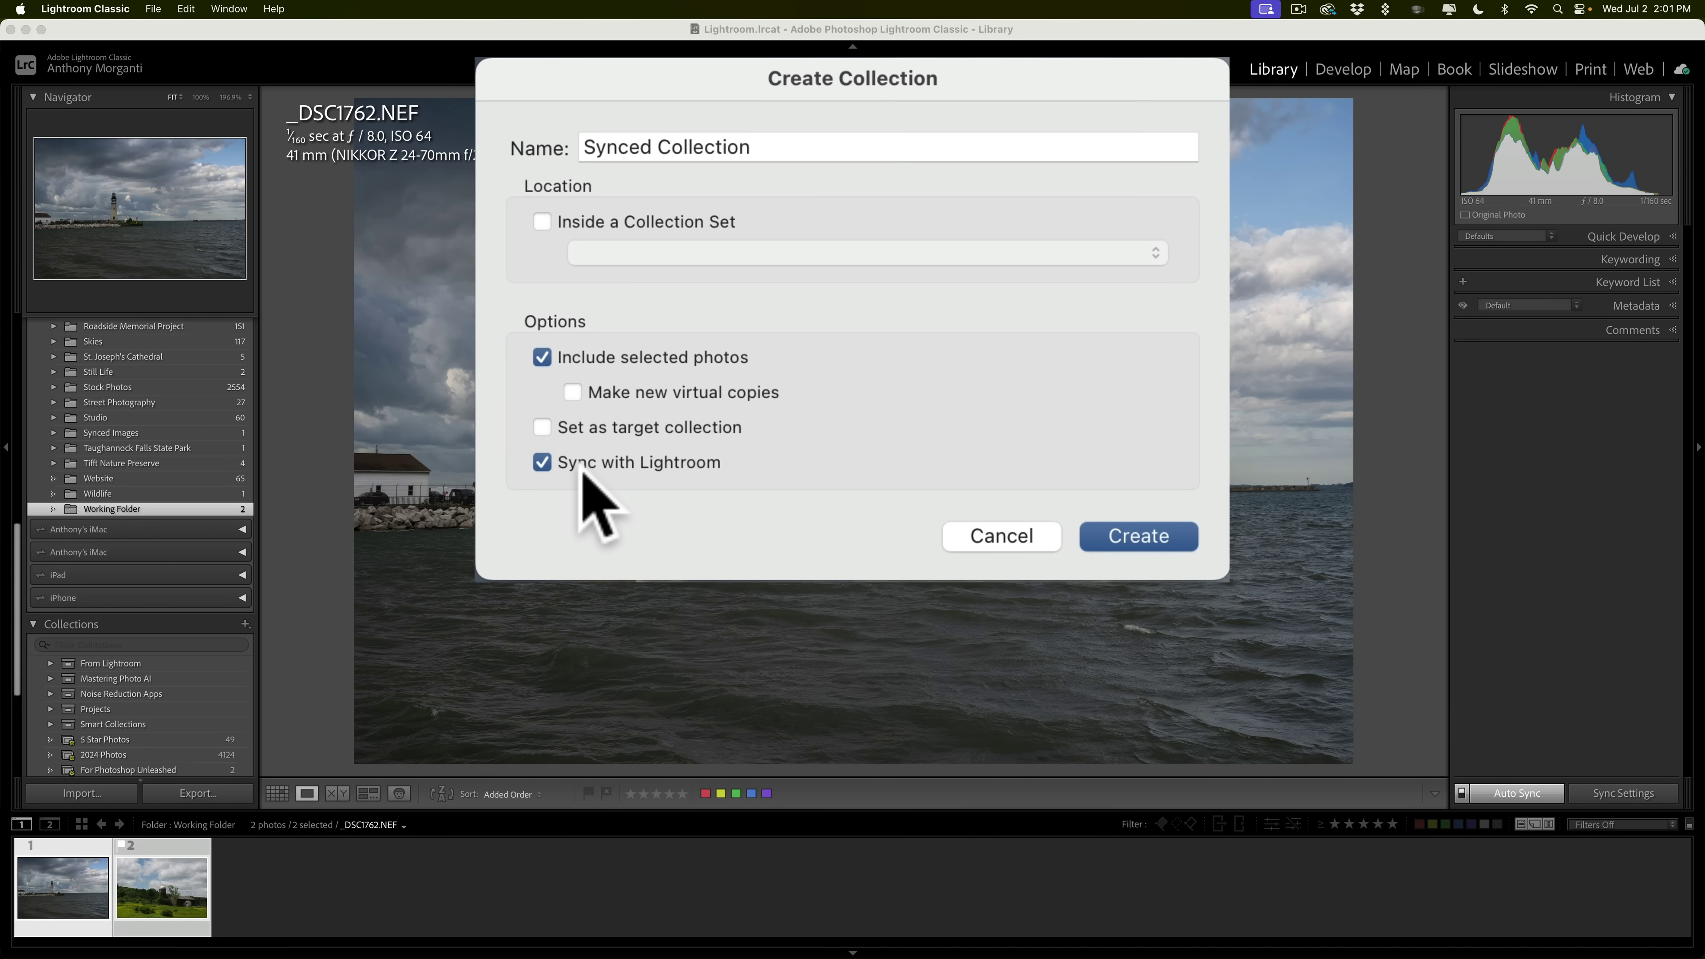
click(1140, 536)
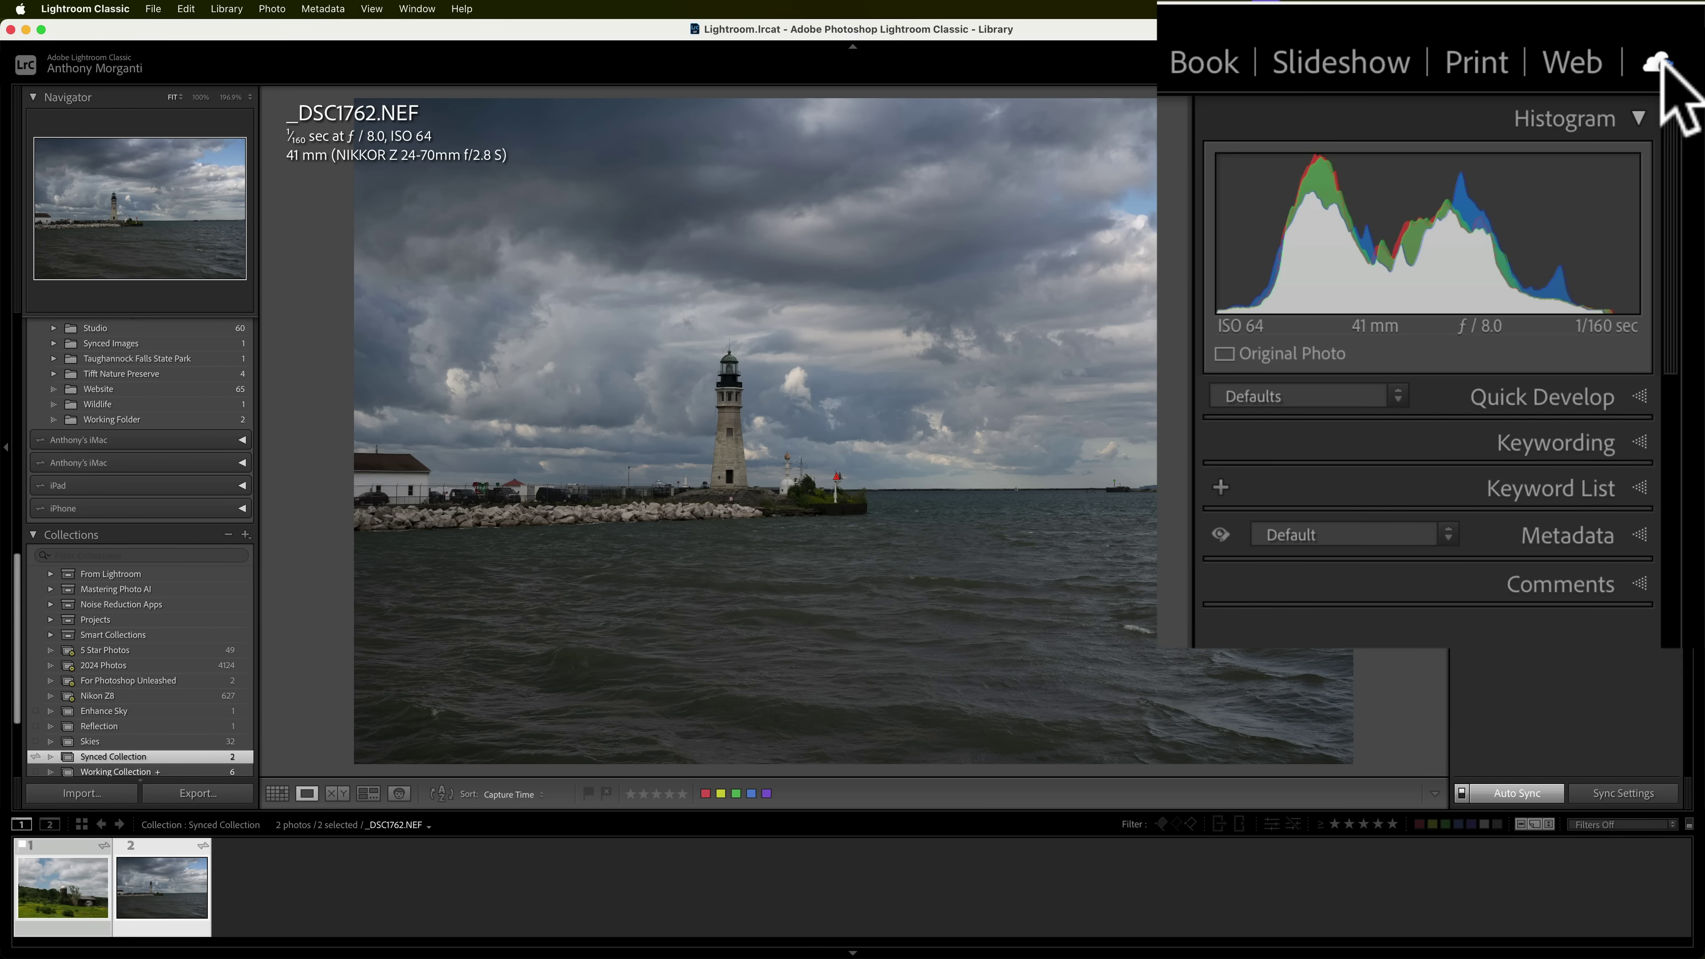
Step: Check the cloud sync status, then switch to the Lightroom desktop app and view the lighthouse, barn and cat photos
click(1659, 64)
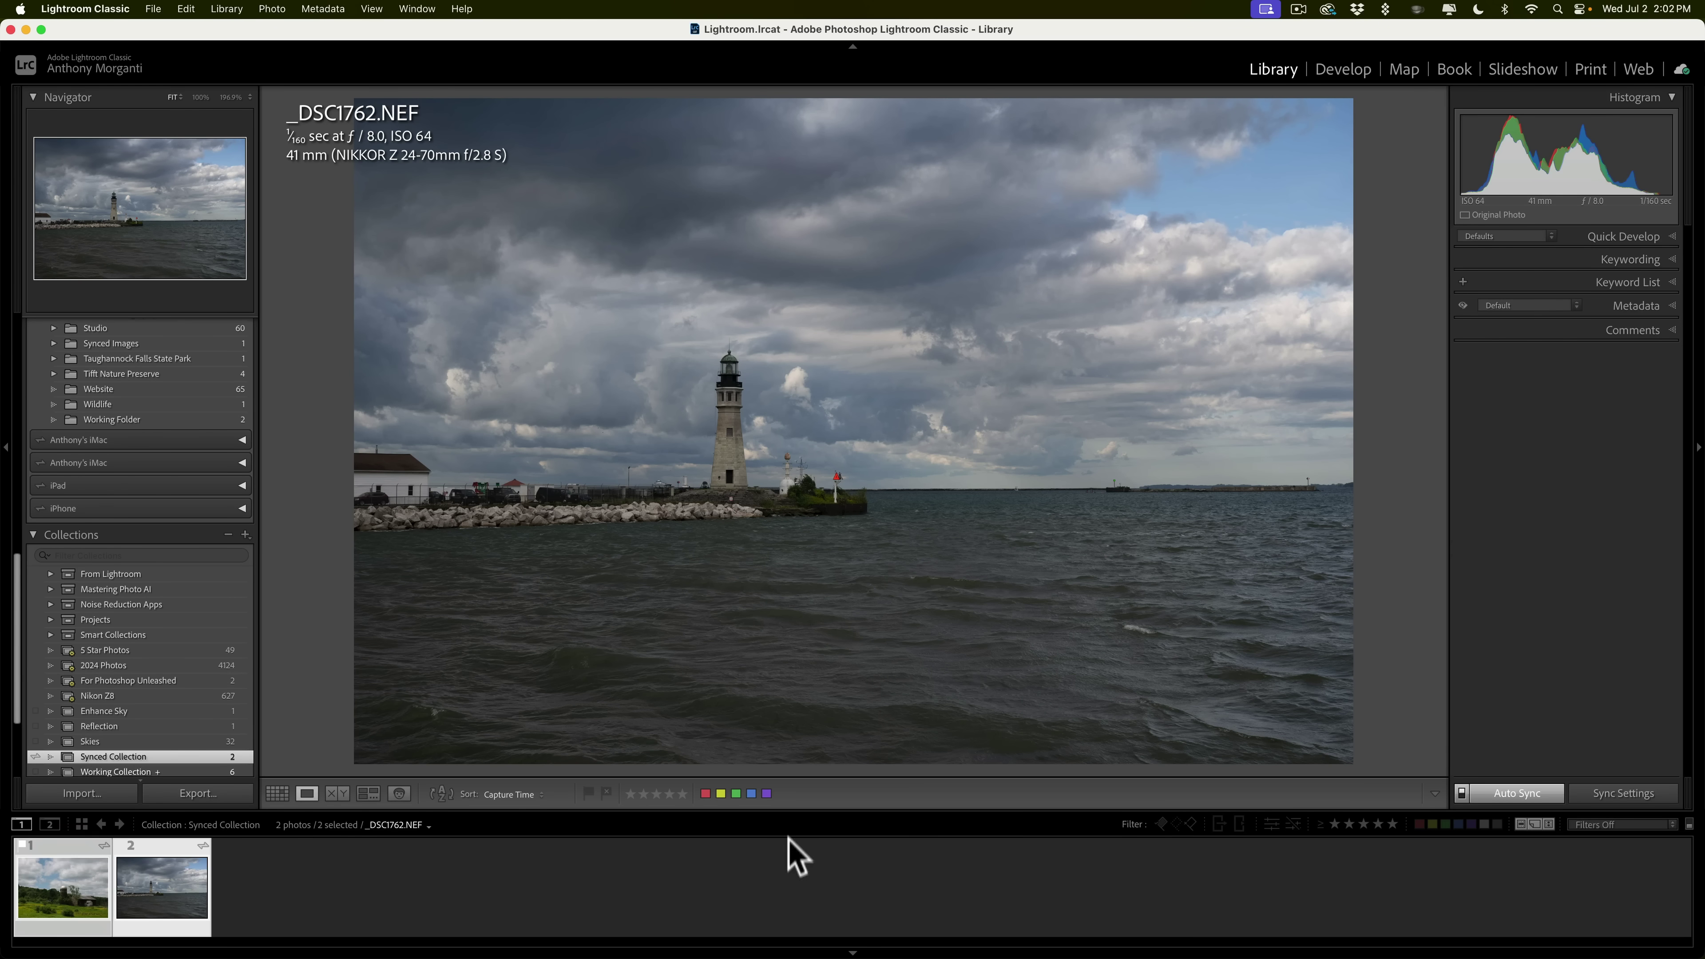
click(982, 924)
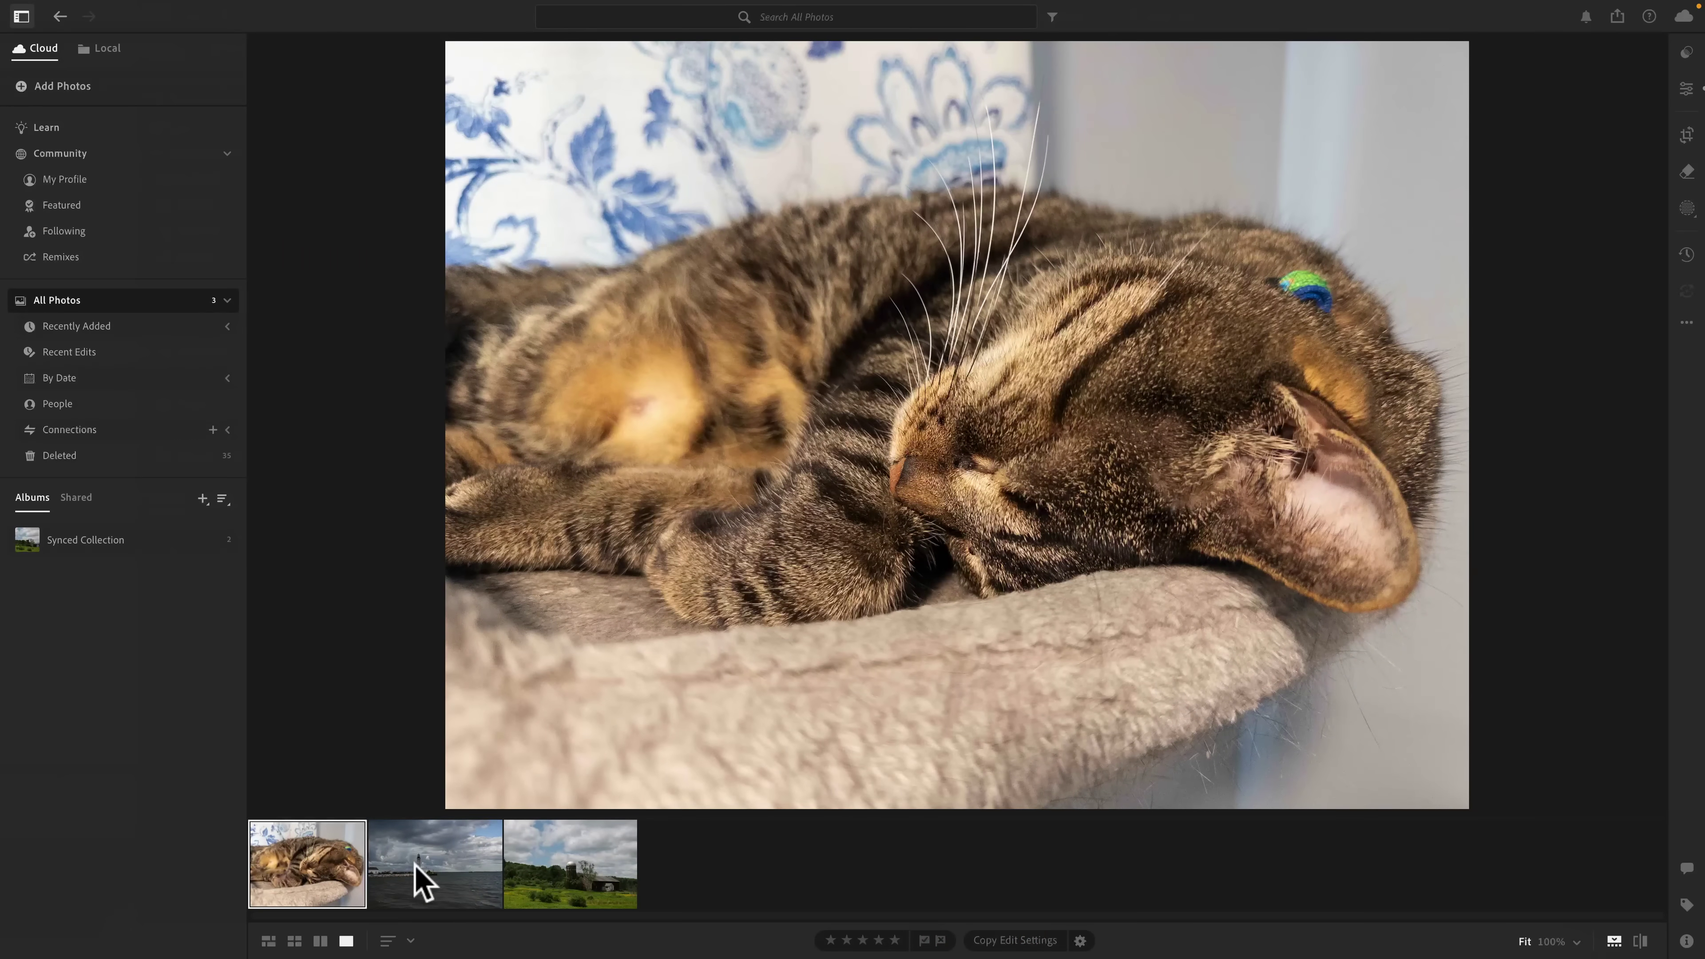
click(416, 881)
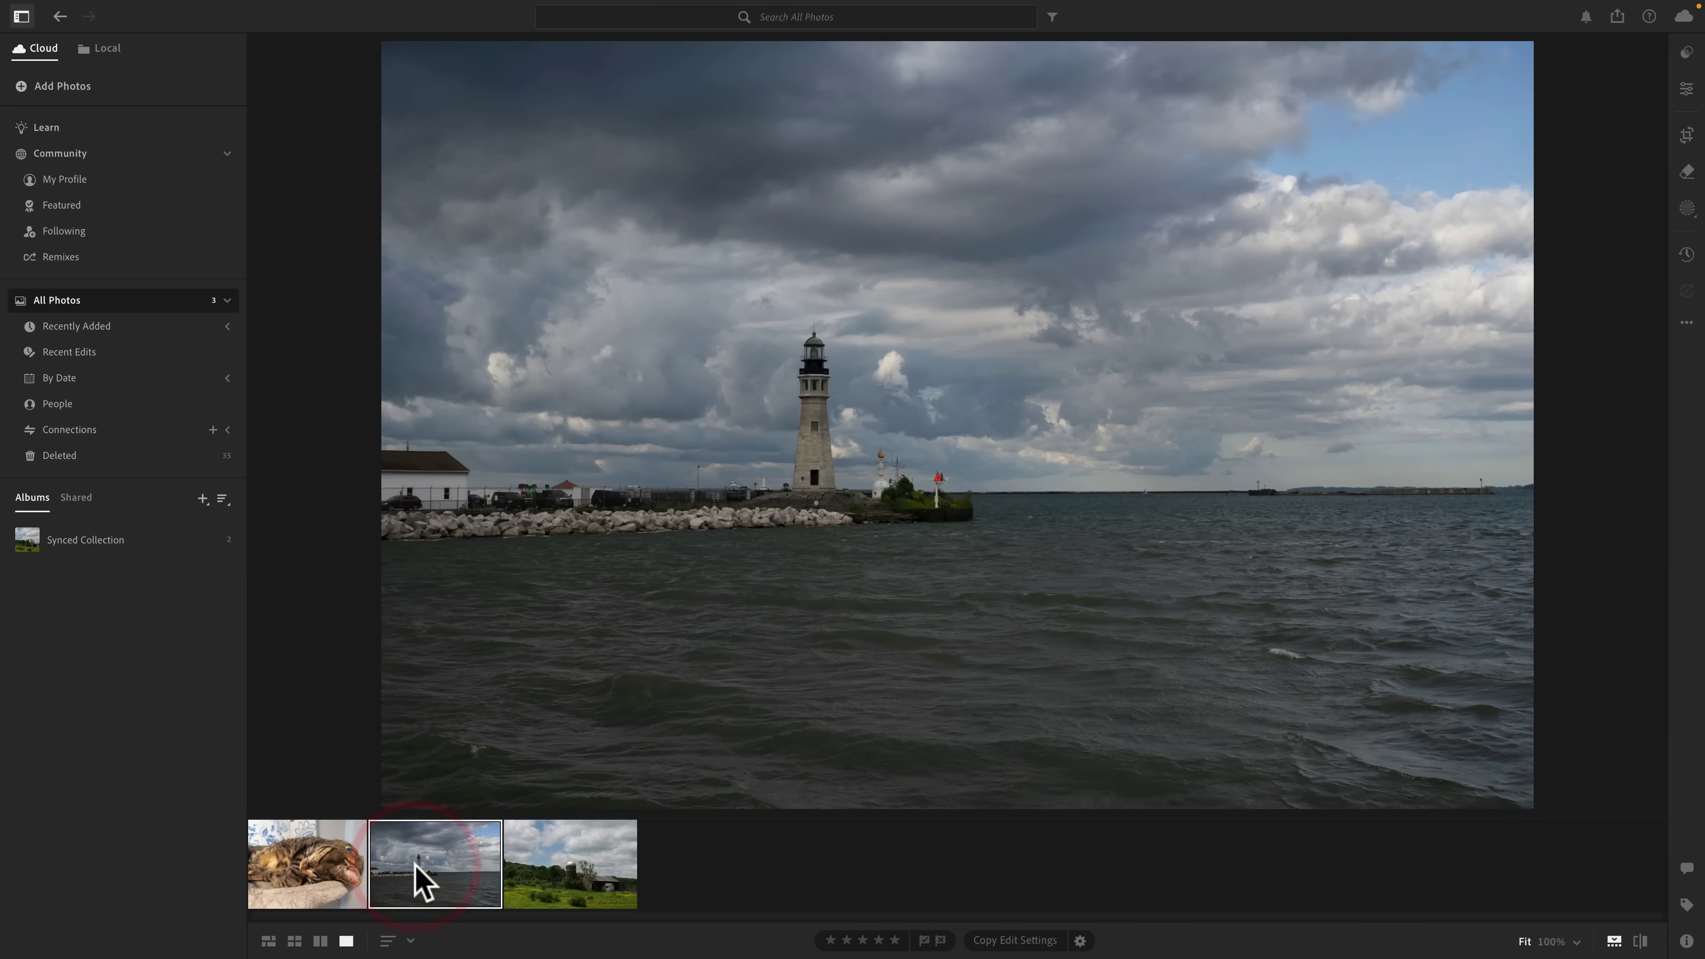
click(571, 865)
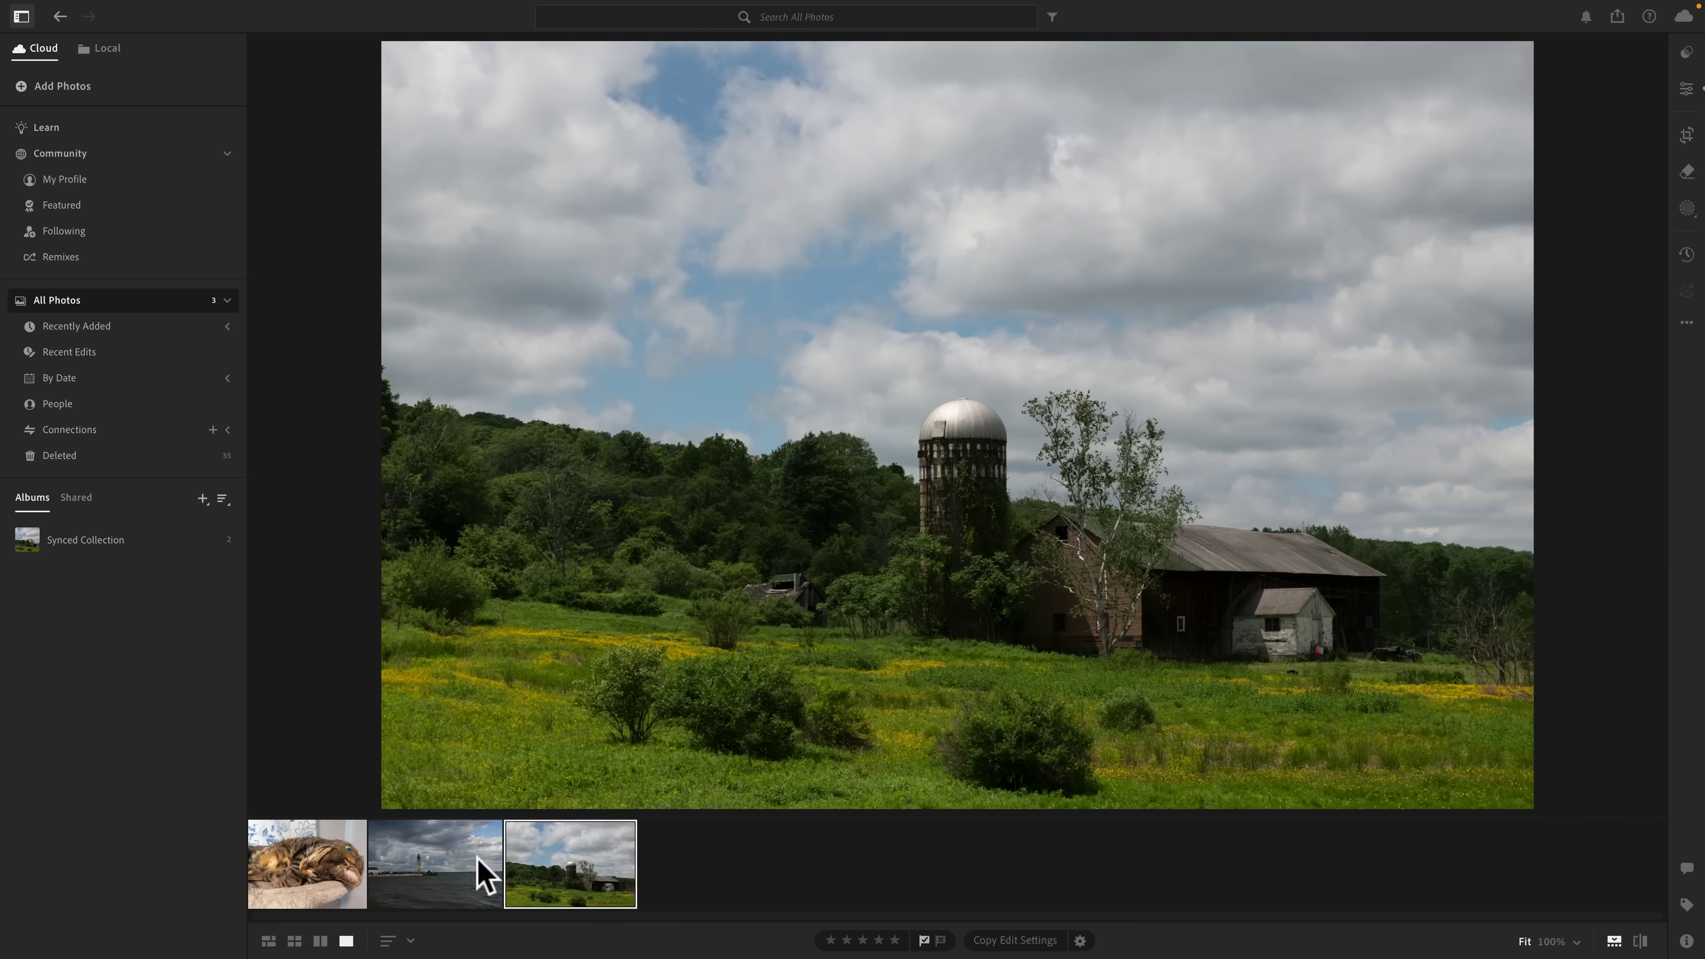
click(448, 870)
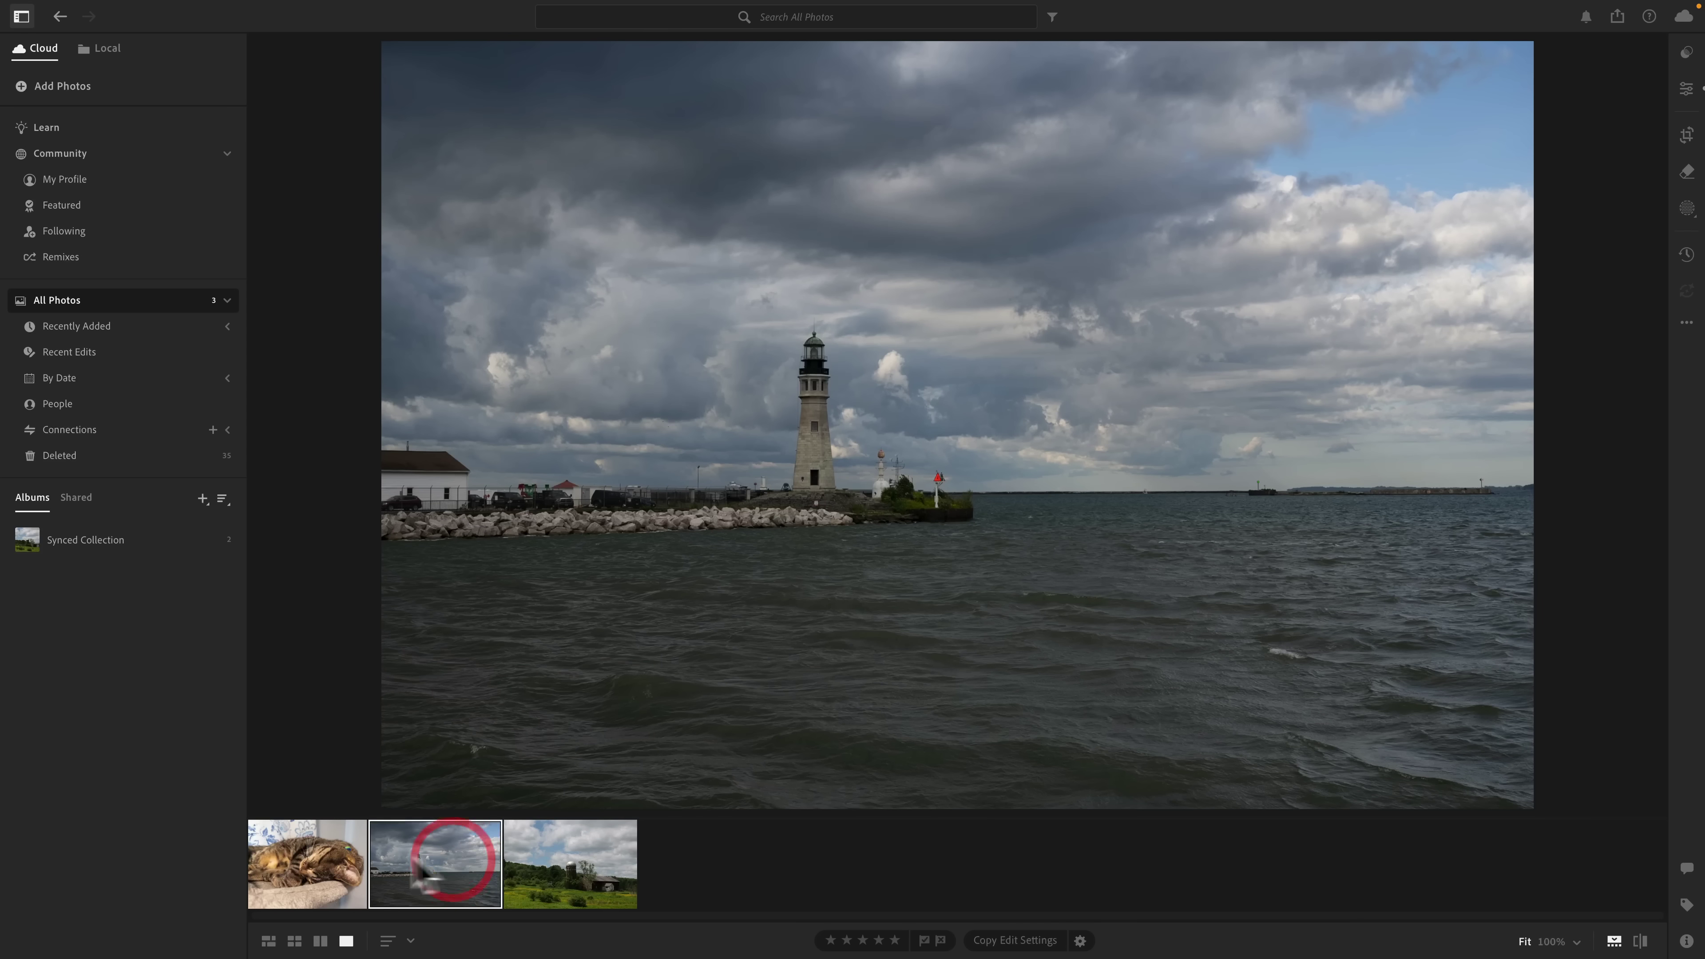
click(331, 861)
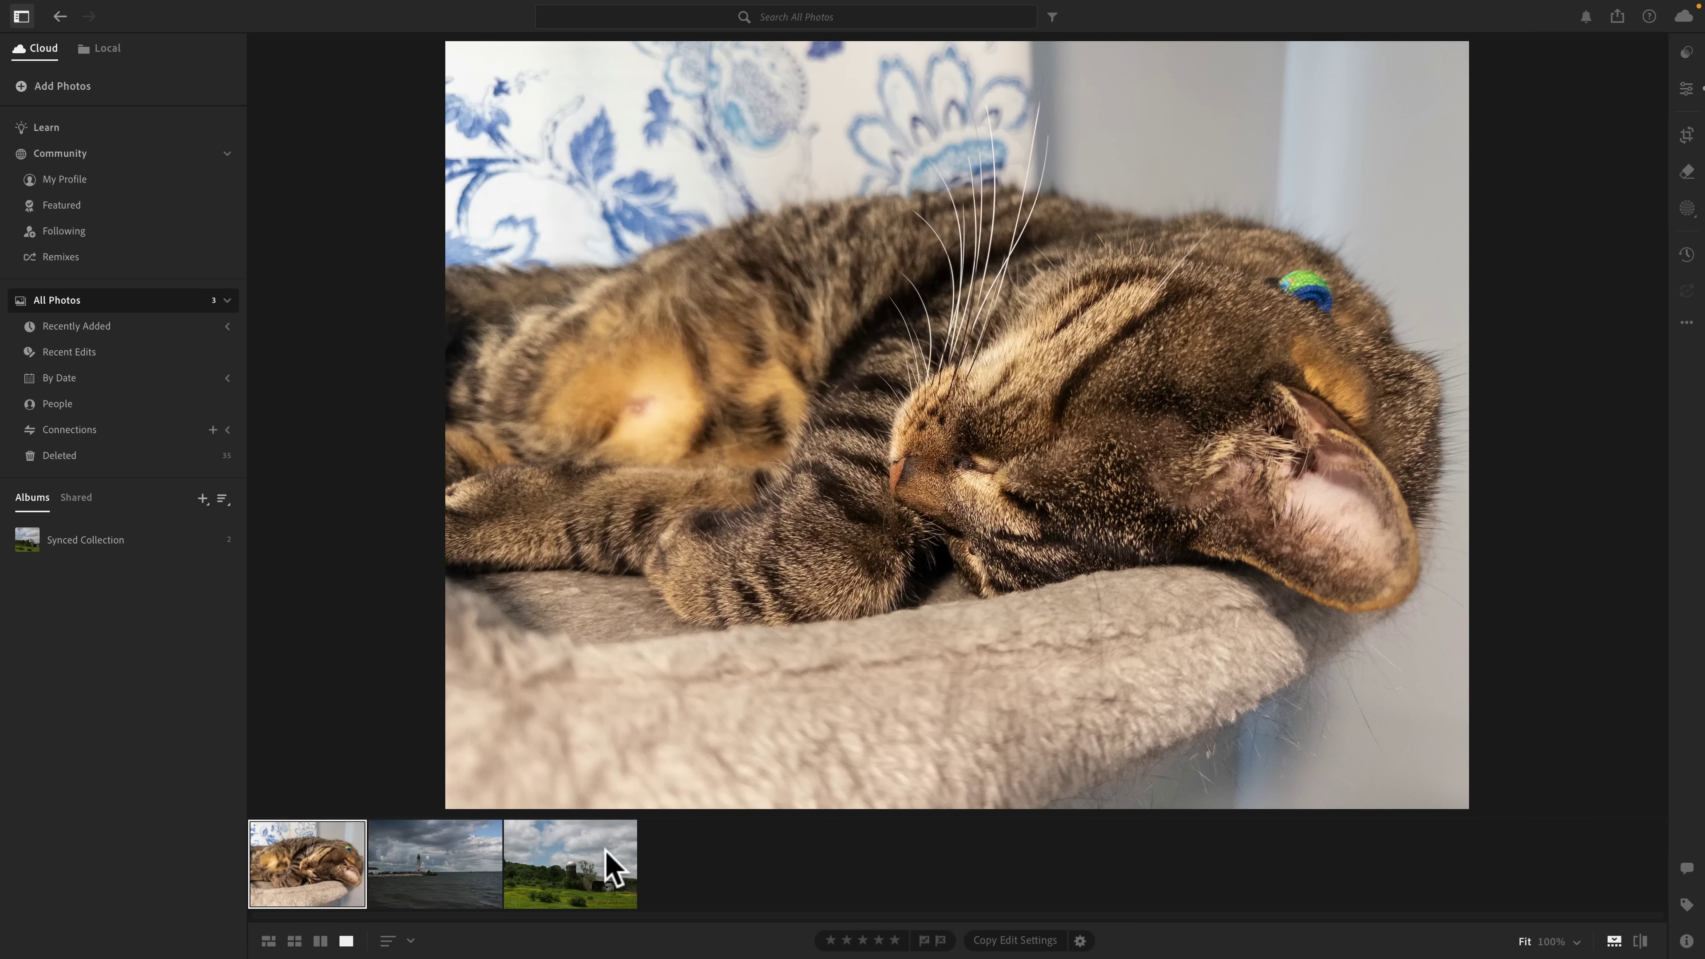
Step: Switch to Adobe Lightroom in the browser and reload the All Photos page
mouse_move(729, 948)
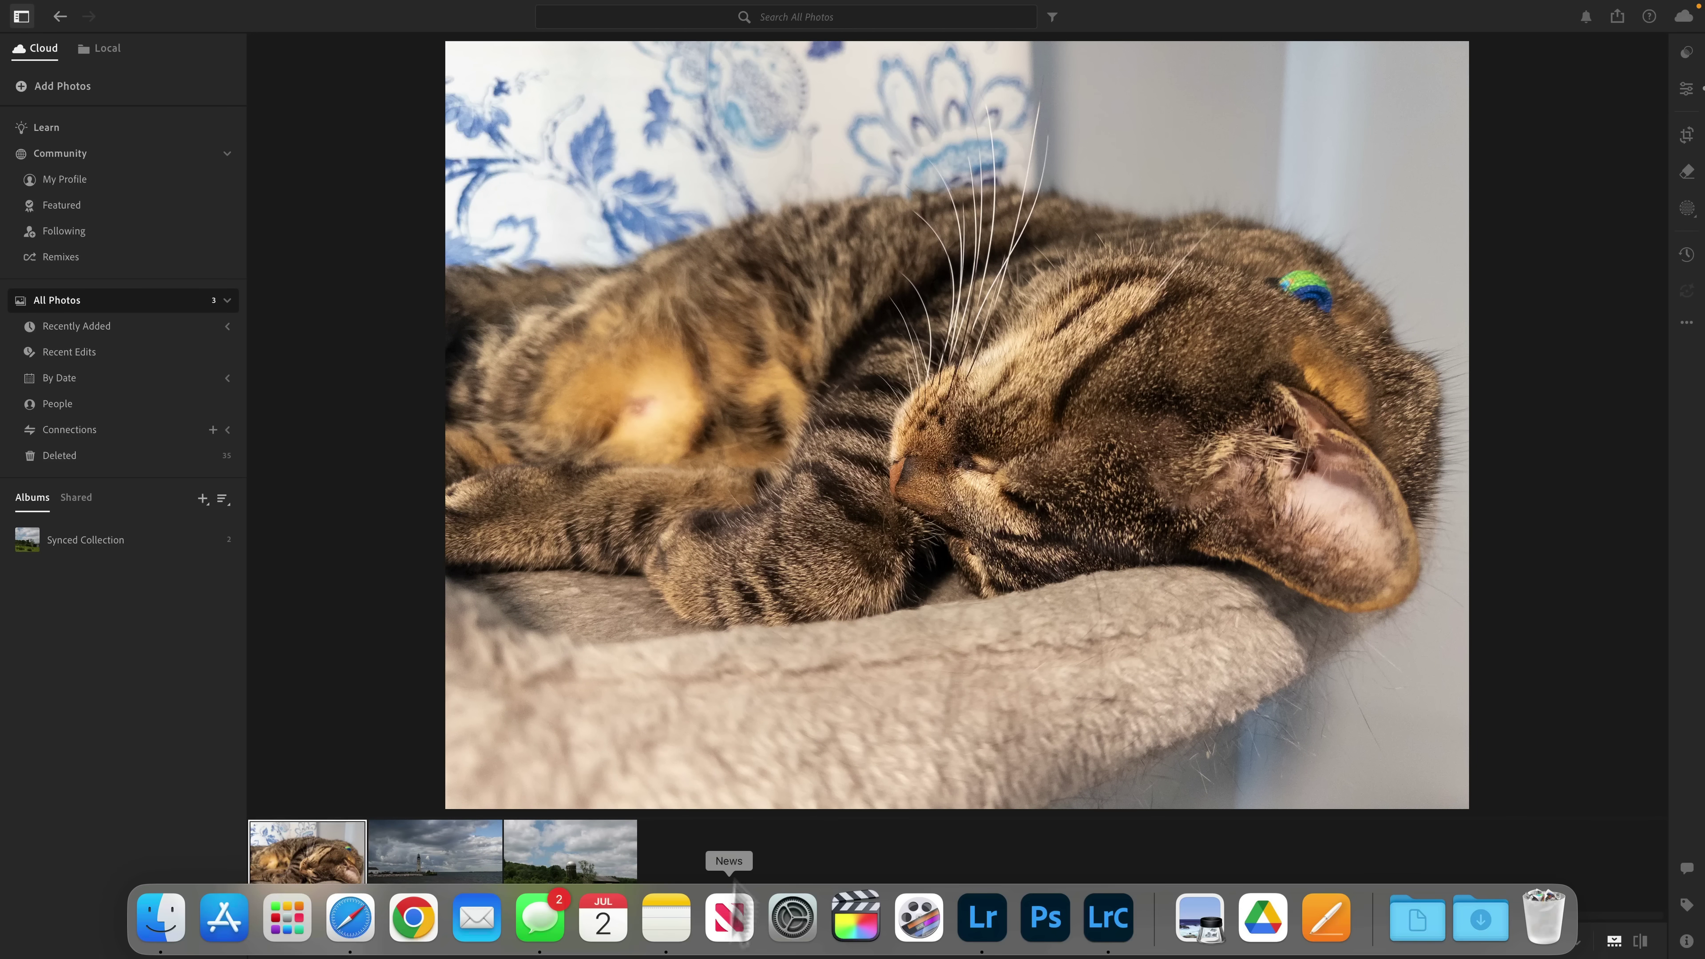
key(ctrl+Right)
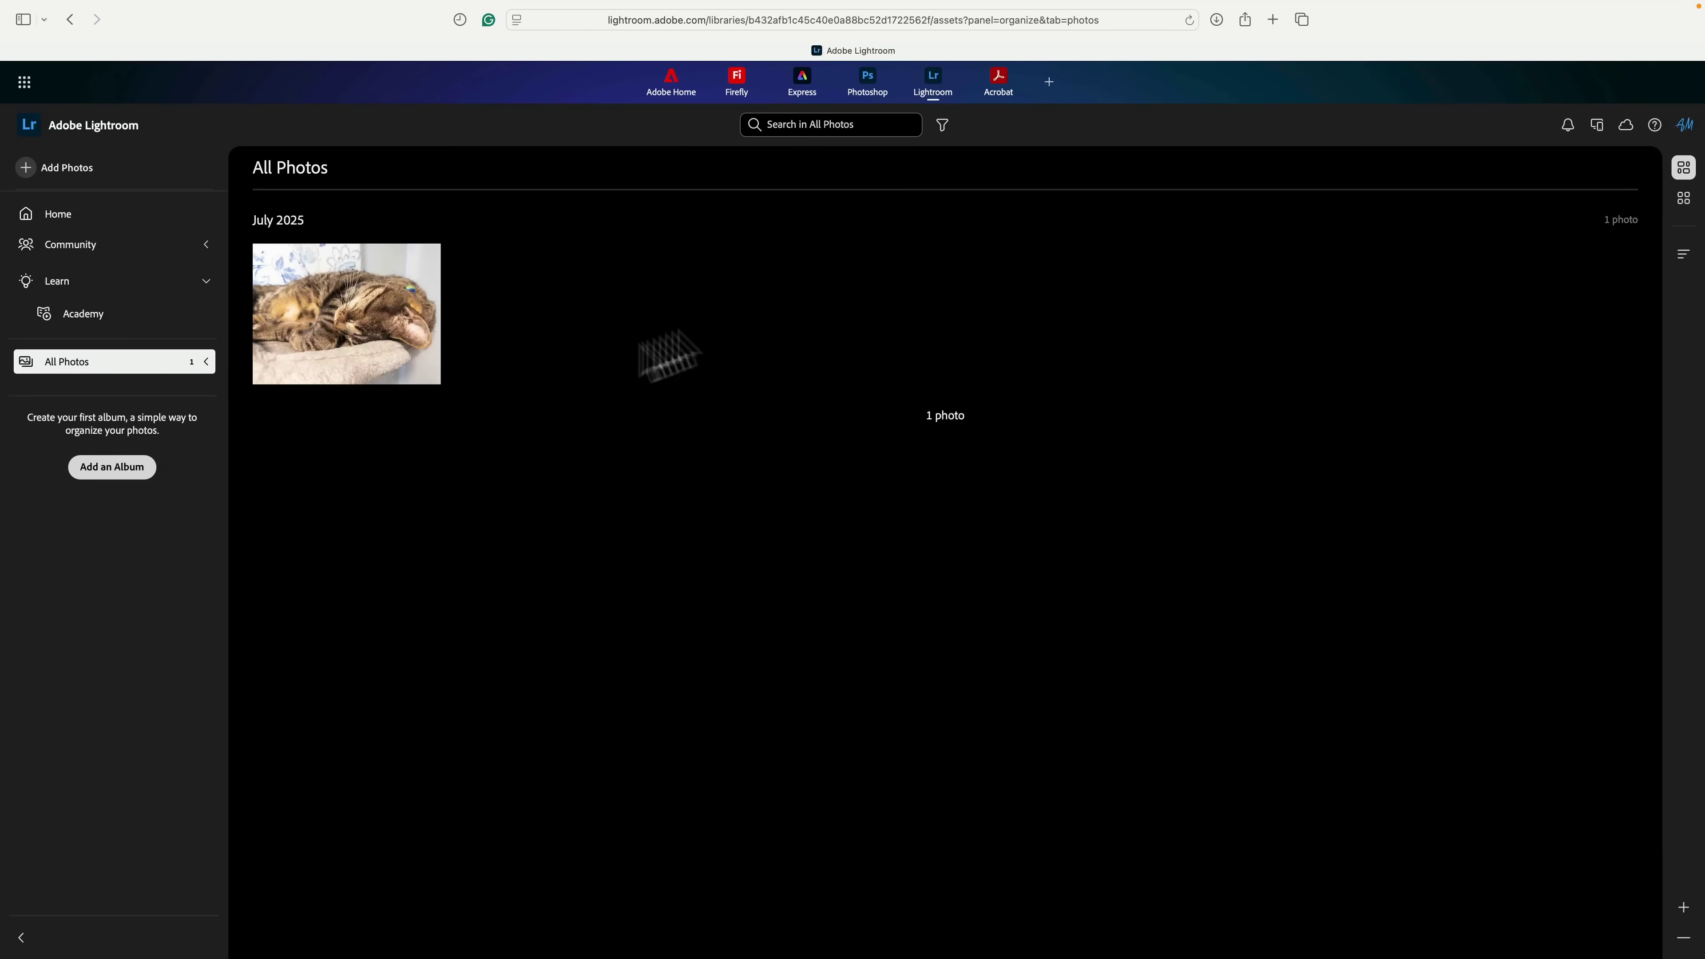
click(1189, 20)
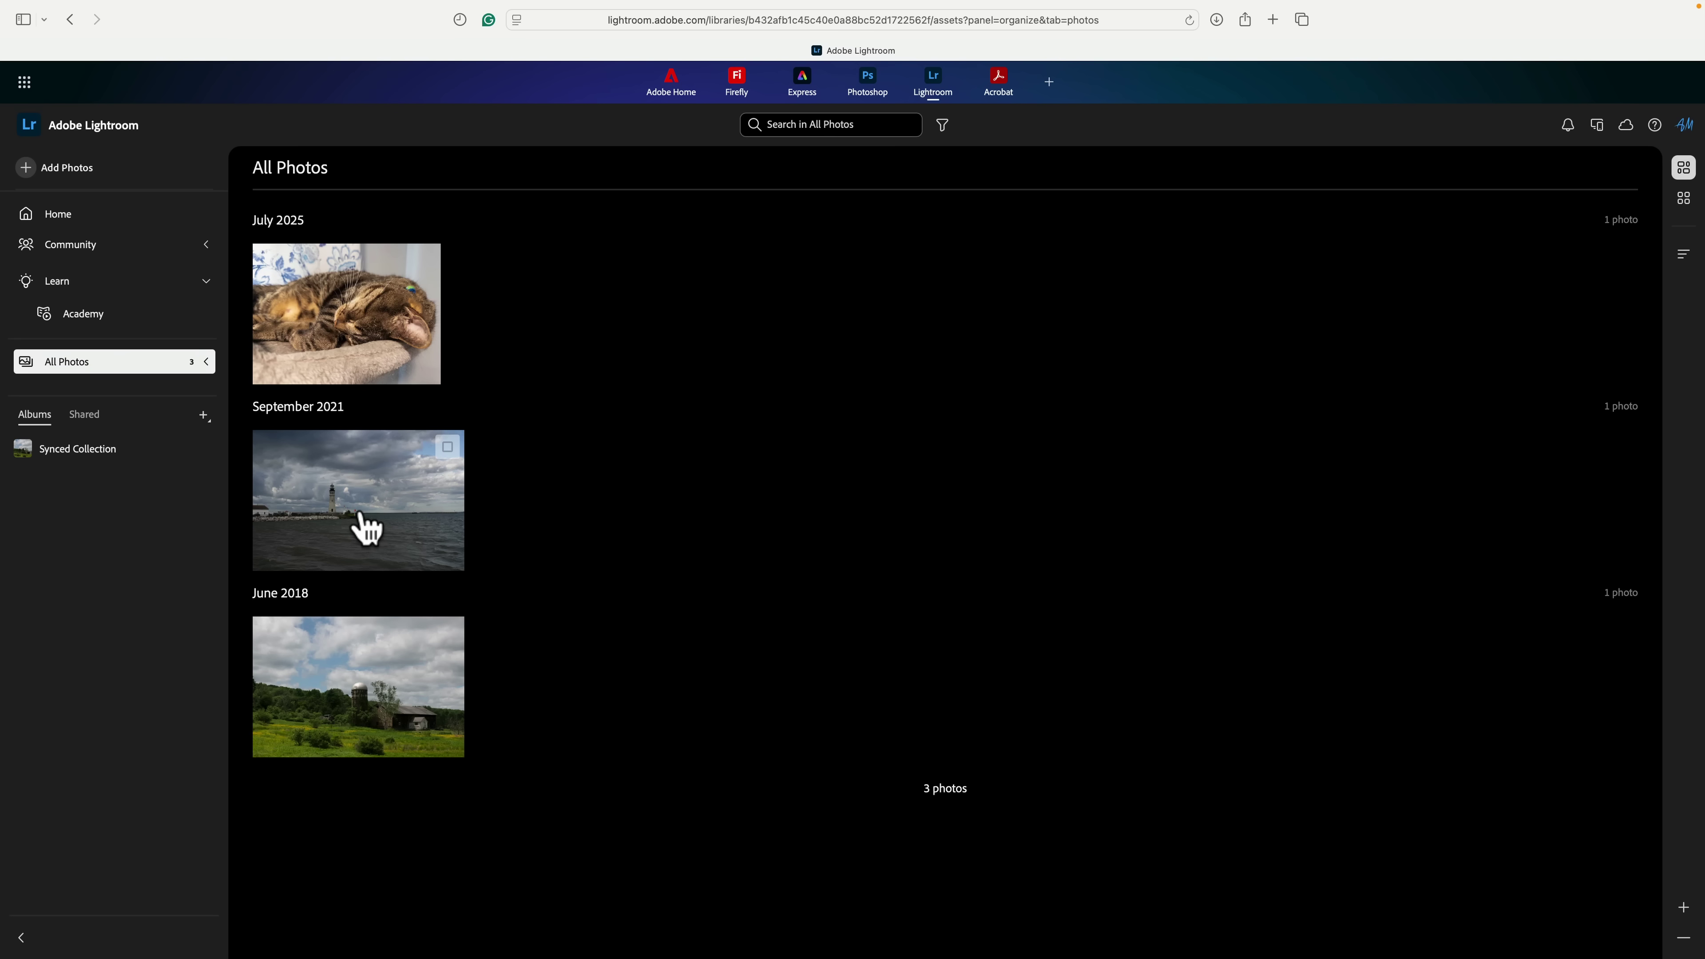
Step: Open the September 2021 lighthouse photo and display its Quick actions
click(362, 521)
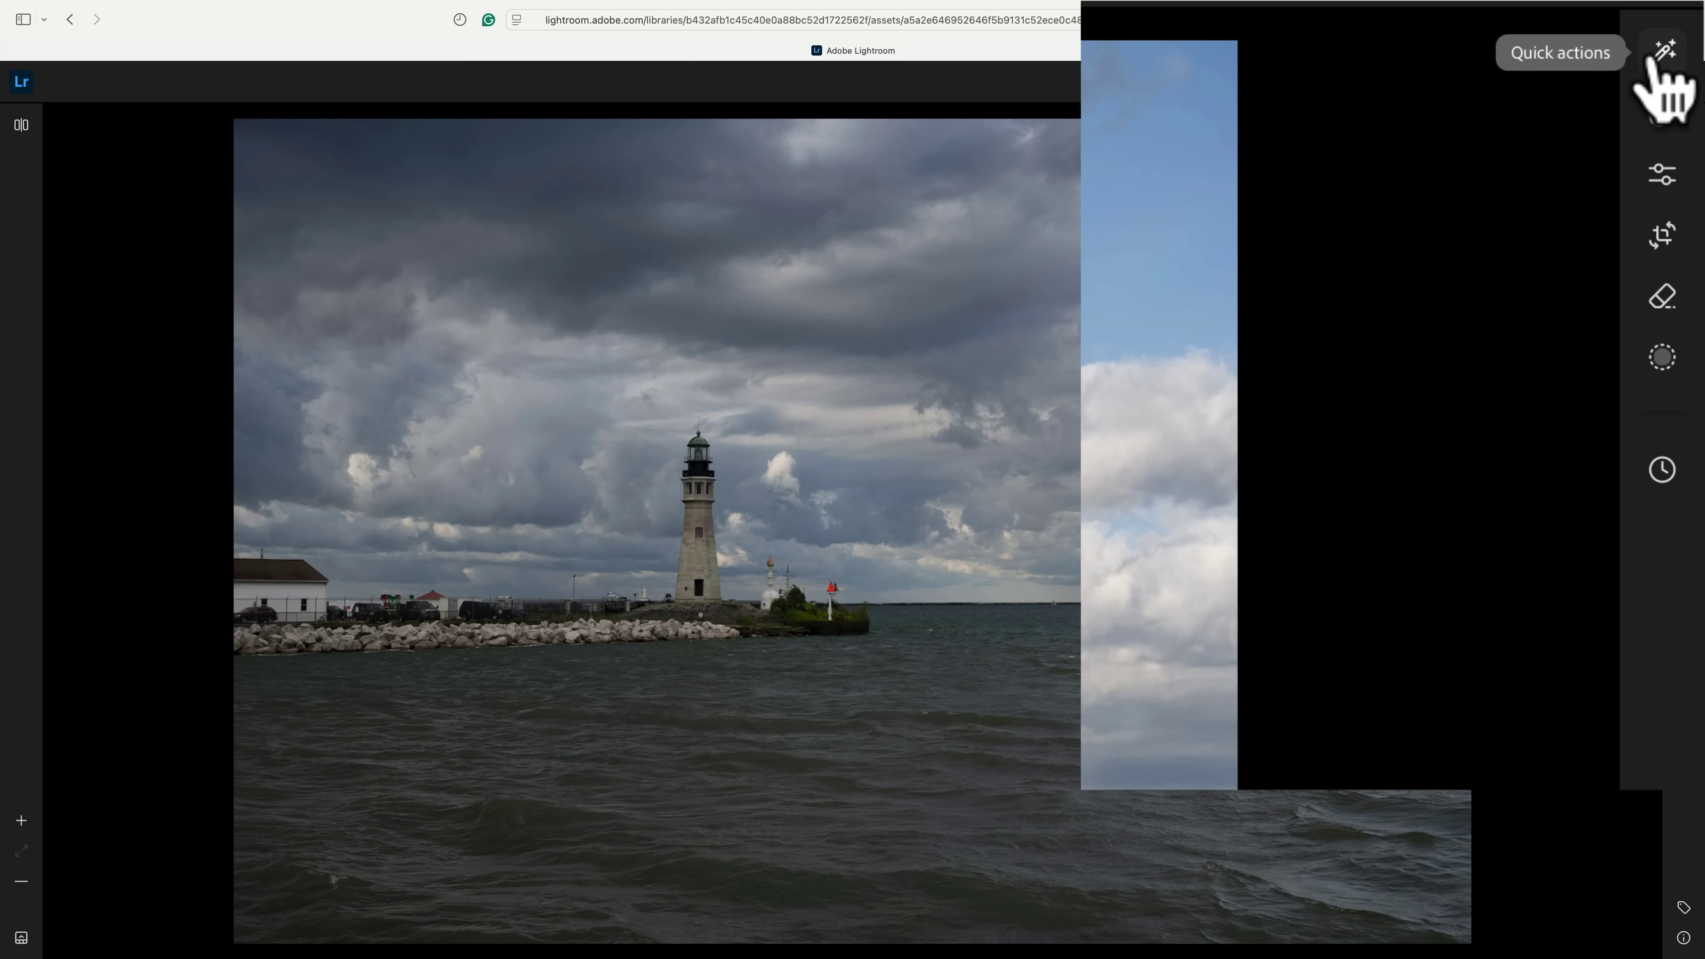
mouse_move(1651, 67)
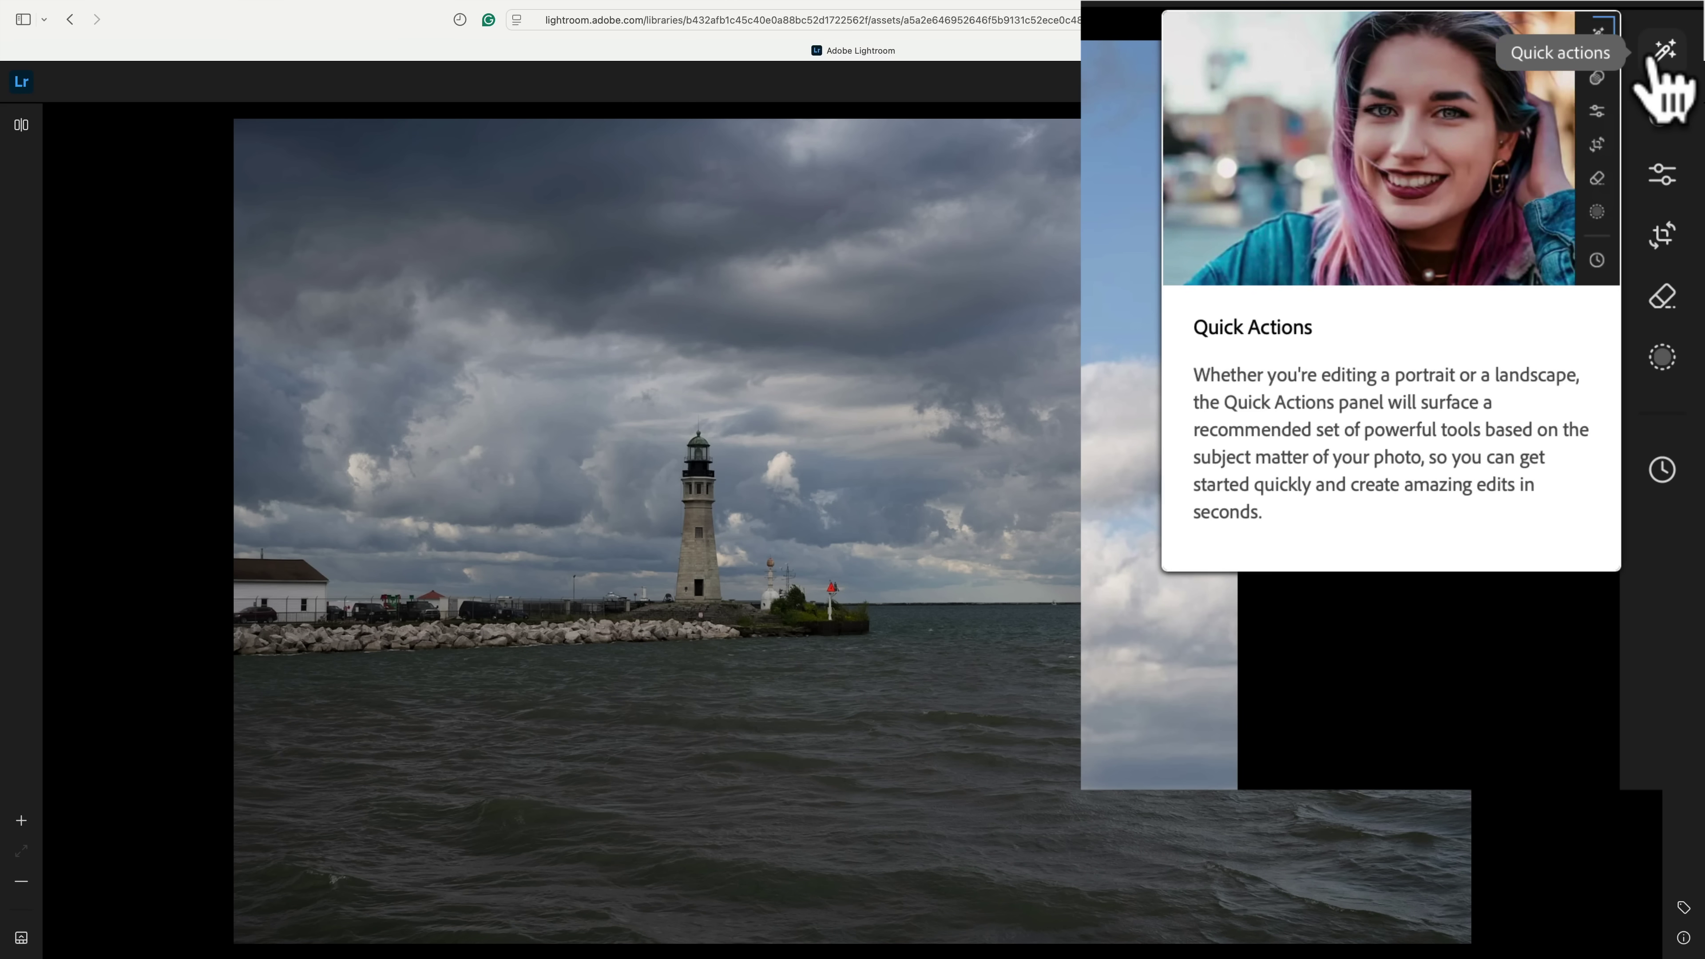
click(1650, 61)
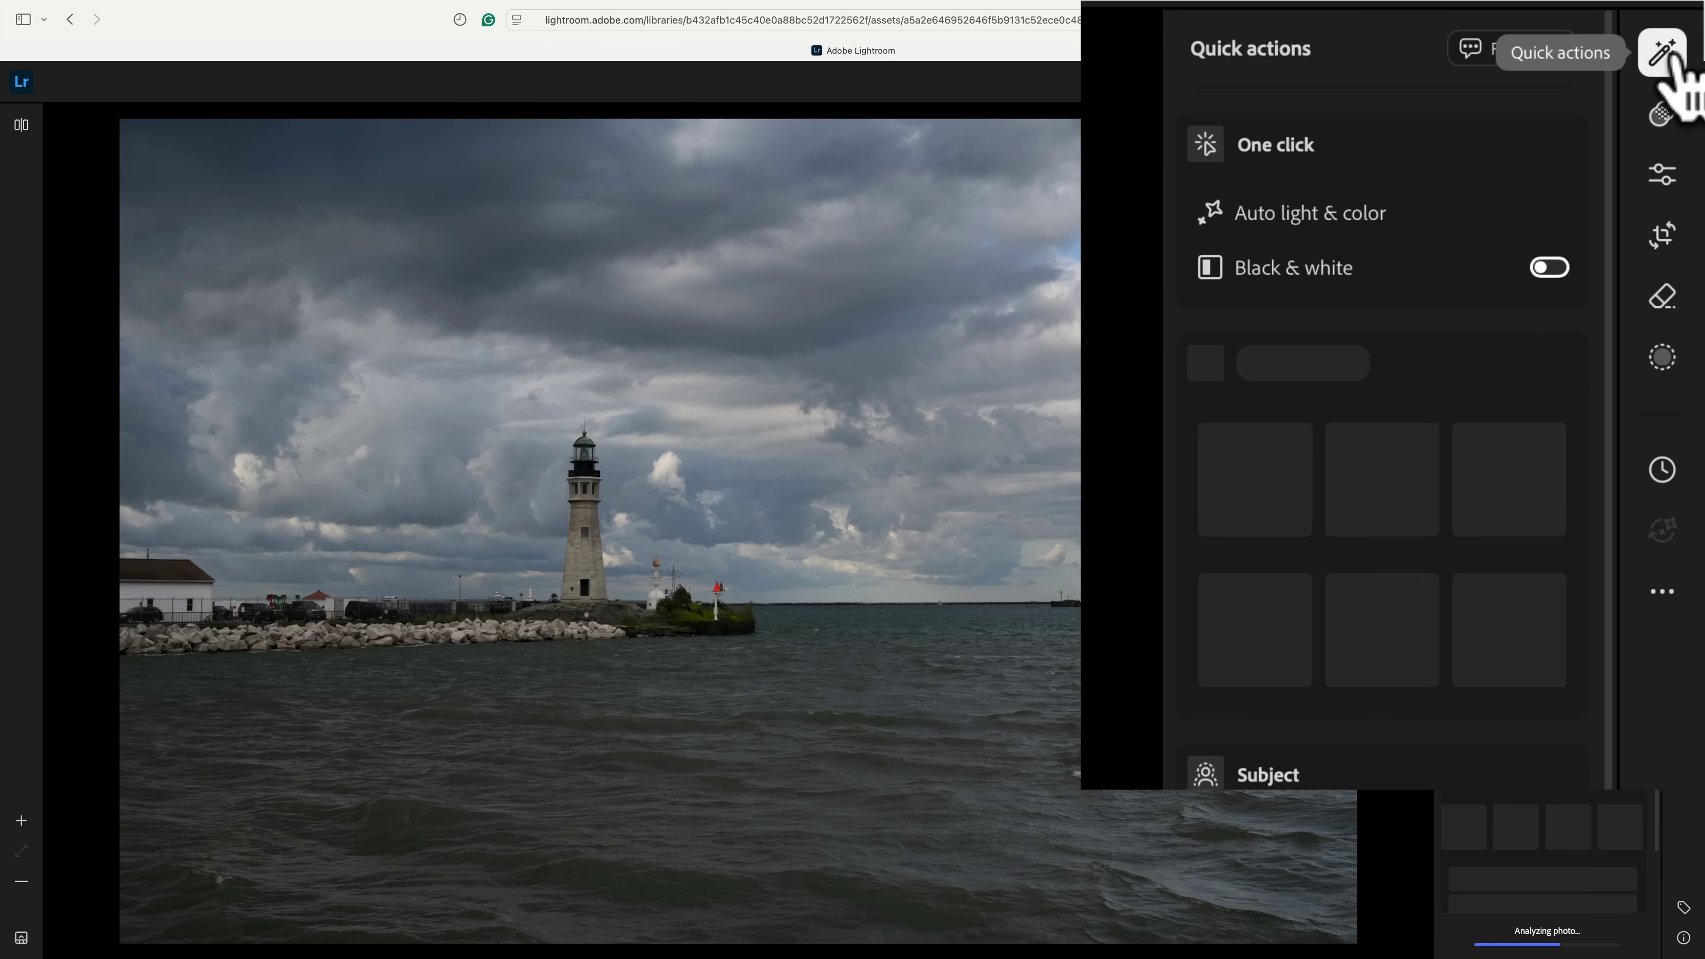
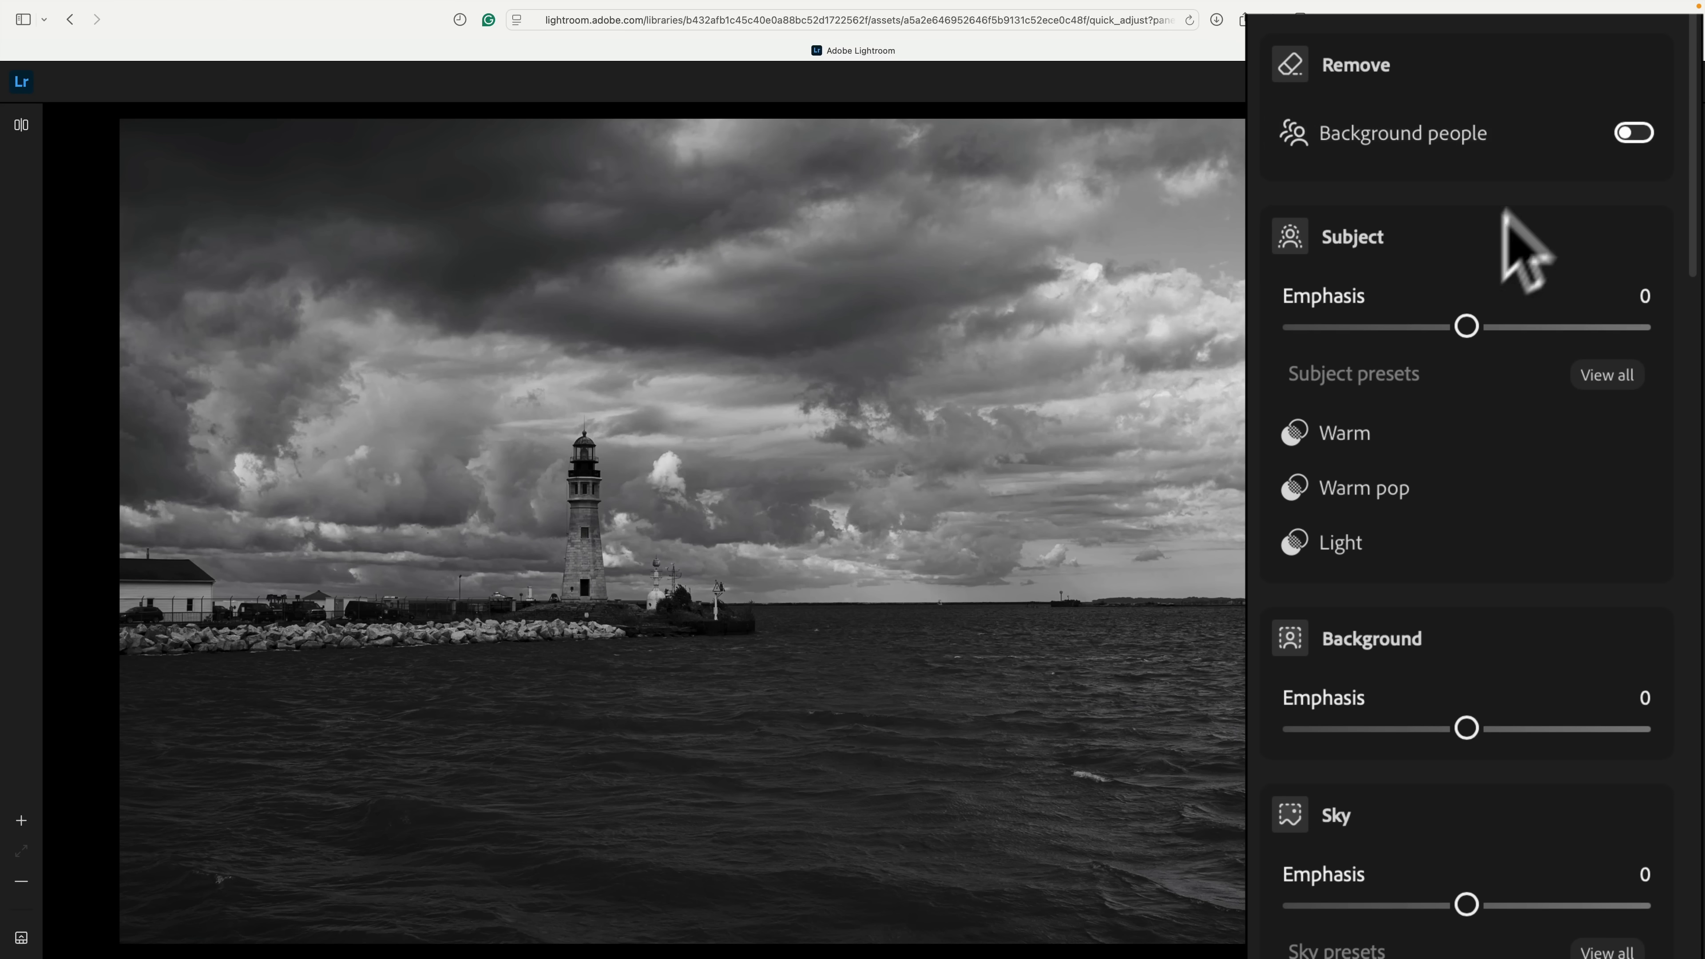
Step: Set the lighthouse photo's Subject emphasis to +46 and its Background emphasis to +30
click(1506, 328)
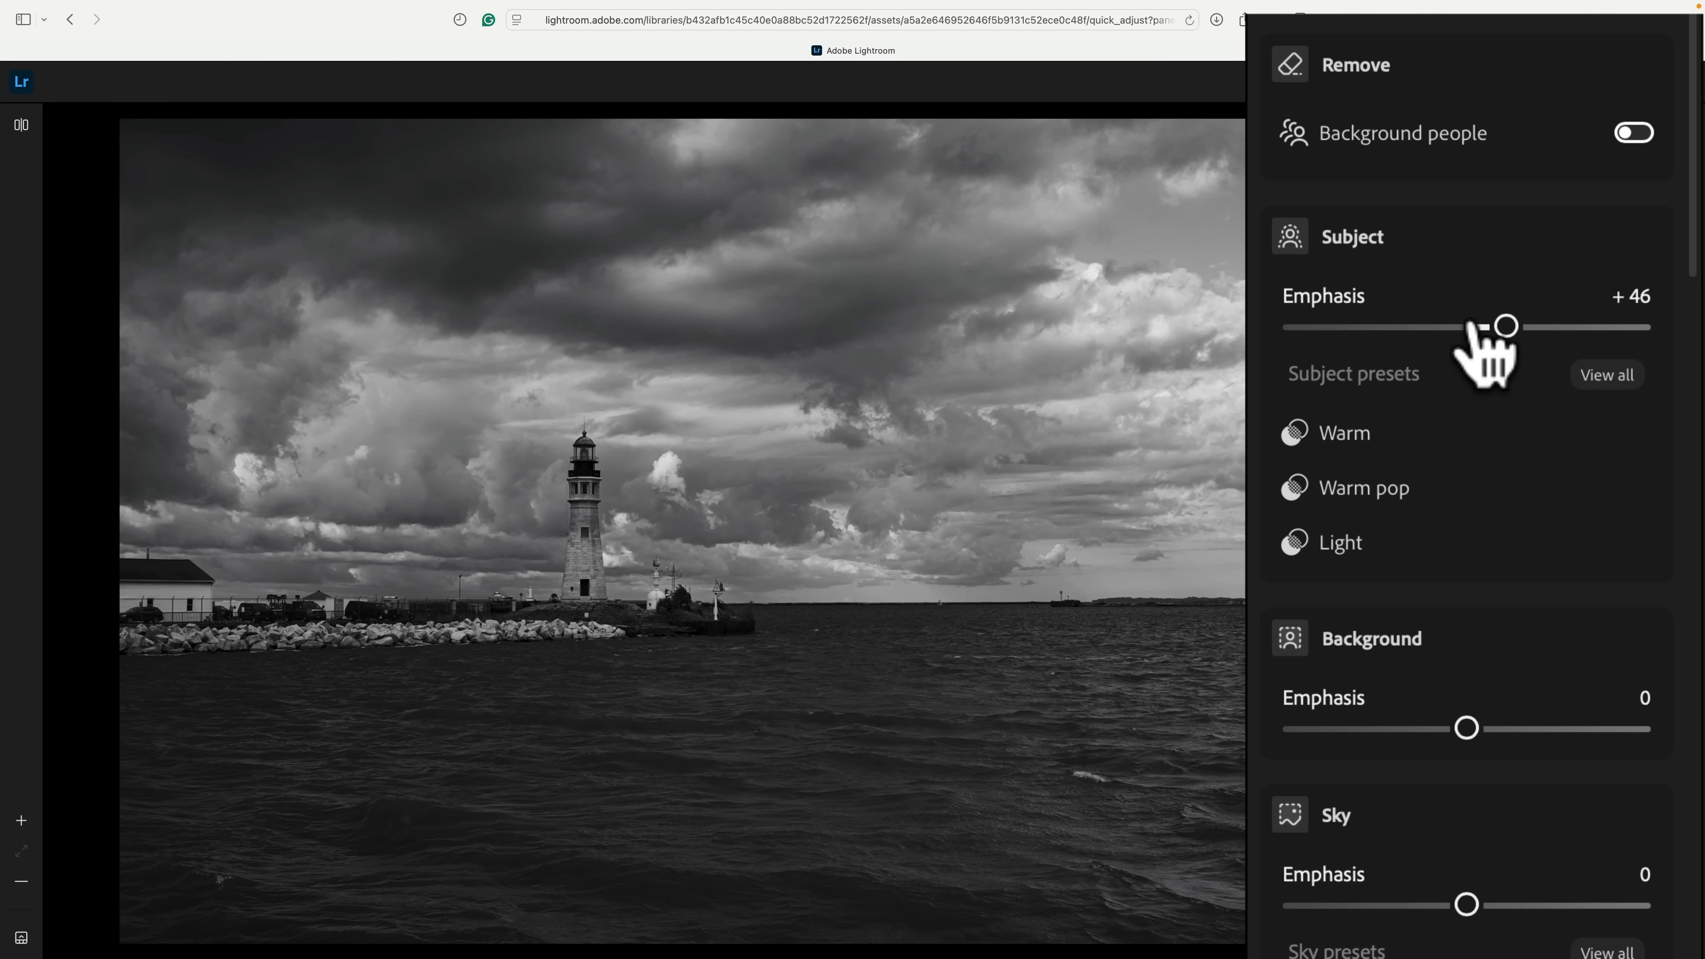
scroll(1418, 289, down, 1)
scroll(1418, 275, down, 2)
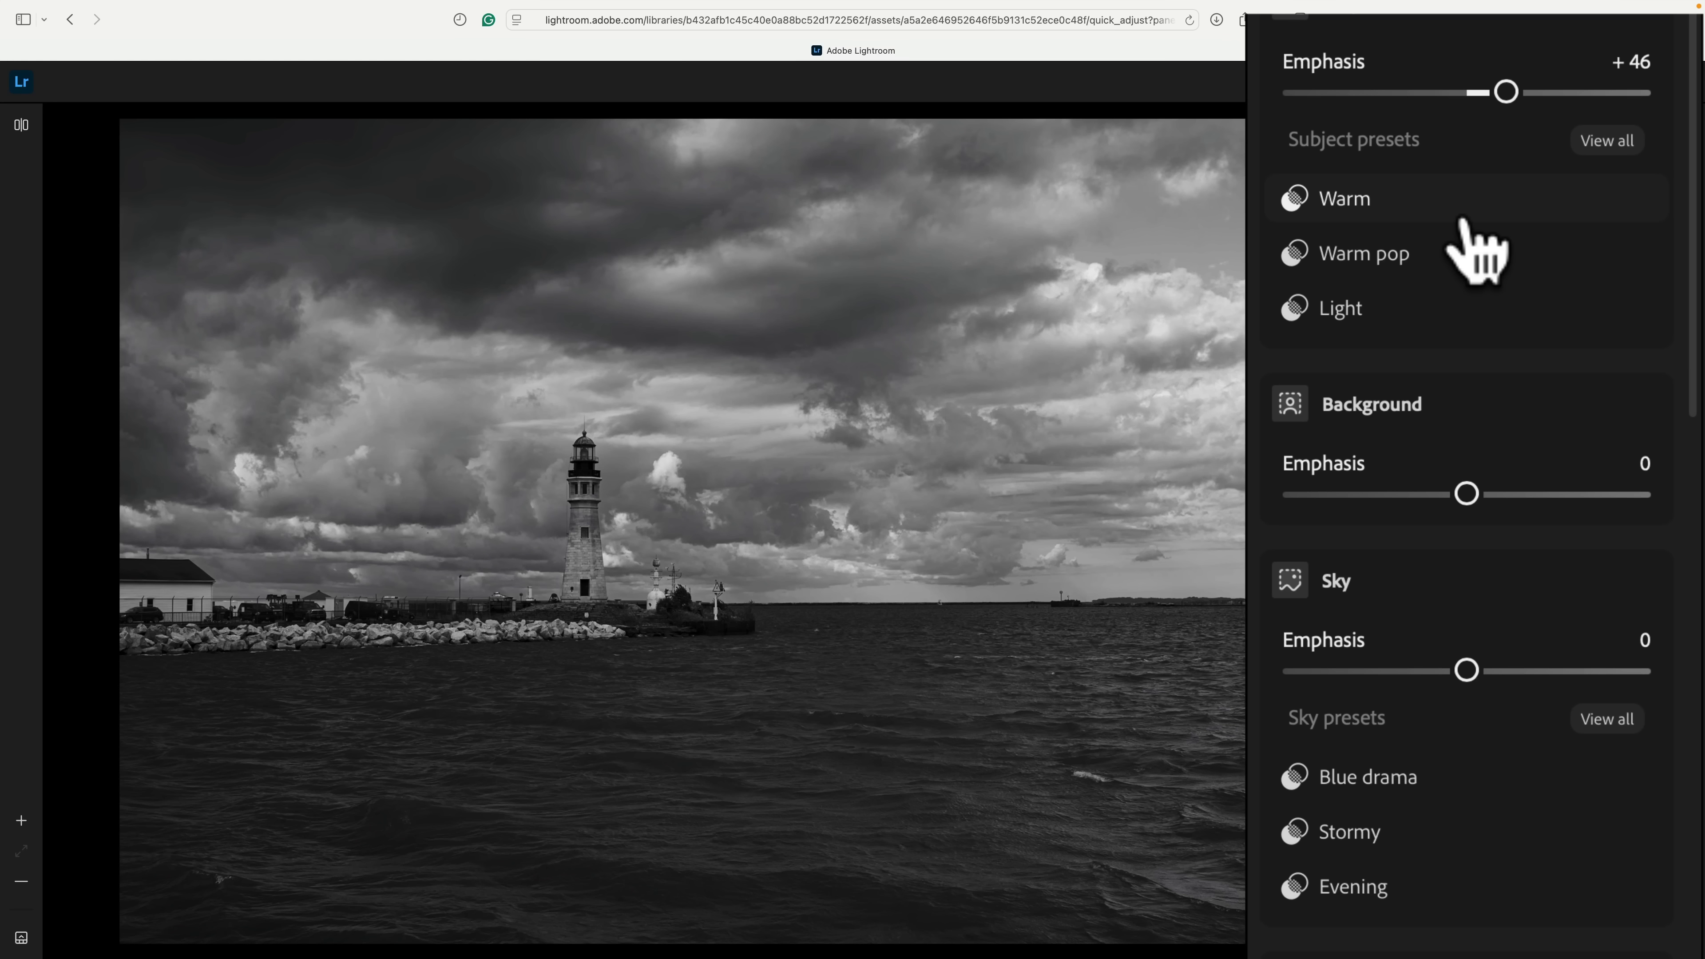
drag(1482, 494, 1491, 494)
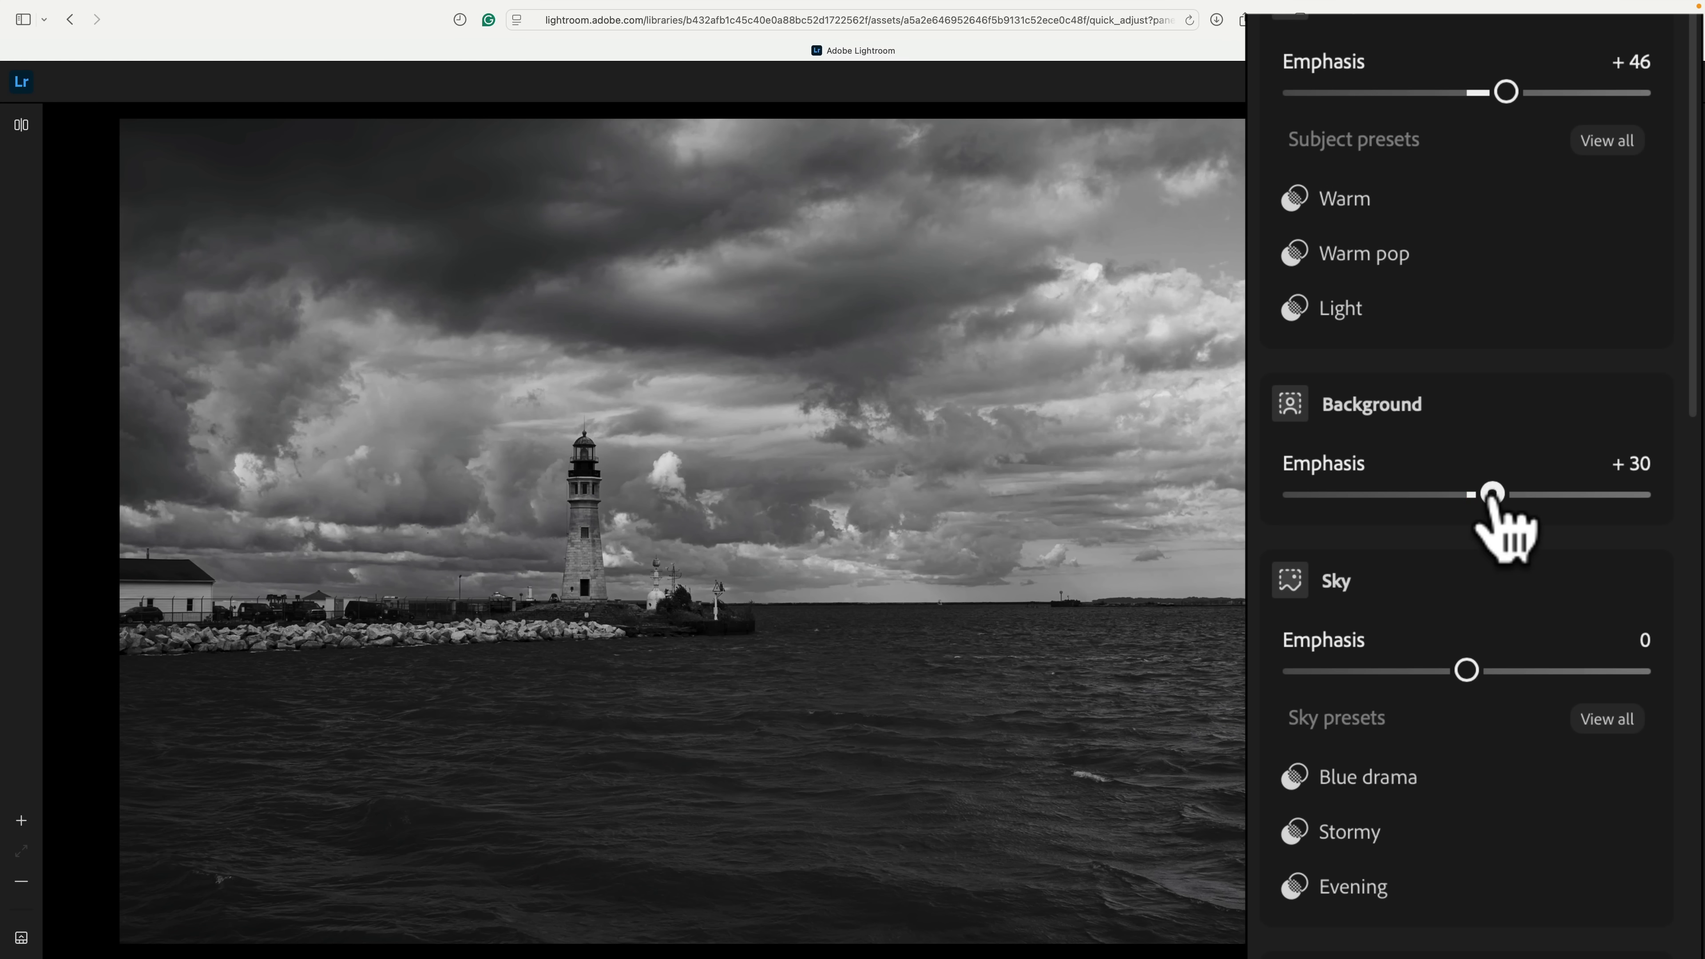
Step: Set the Sky emphasis to -23 and the Architecture emphasis to +26
click(1444, 672)
scroll(1458, 651, down, 3)
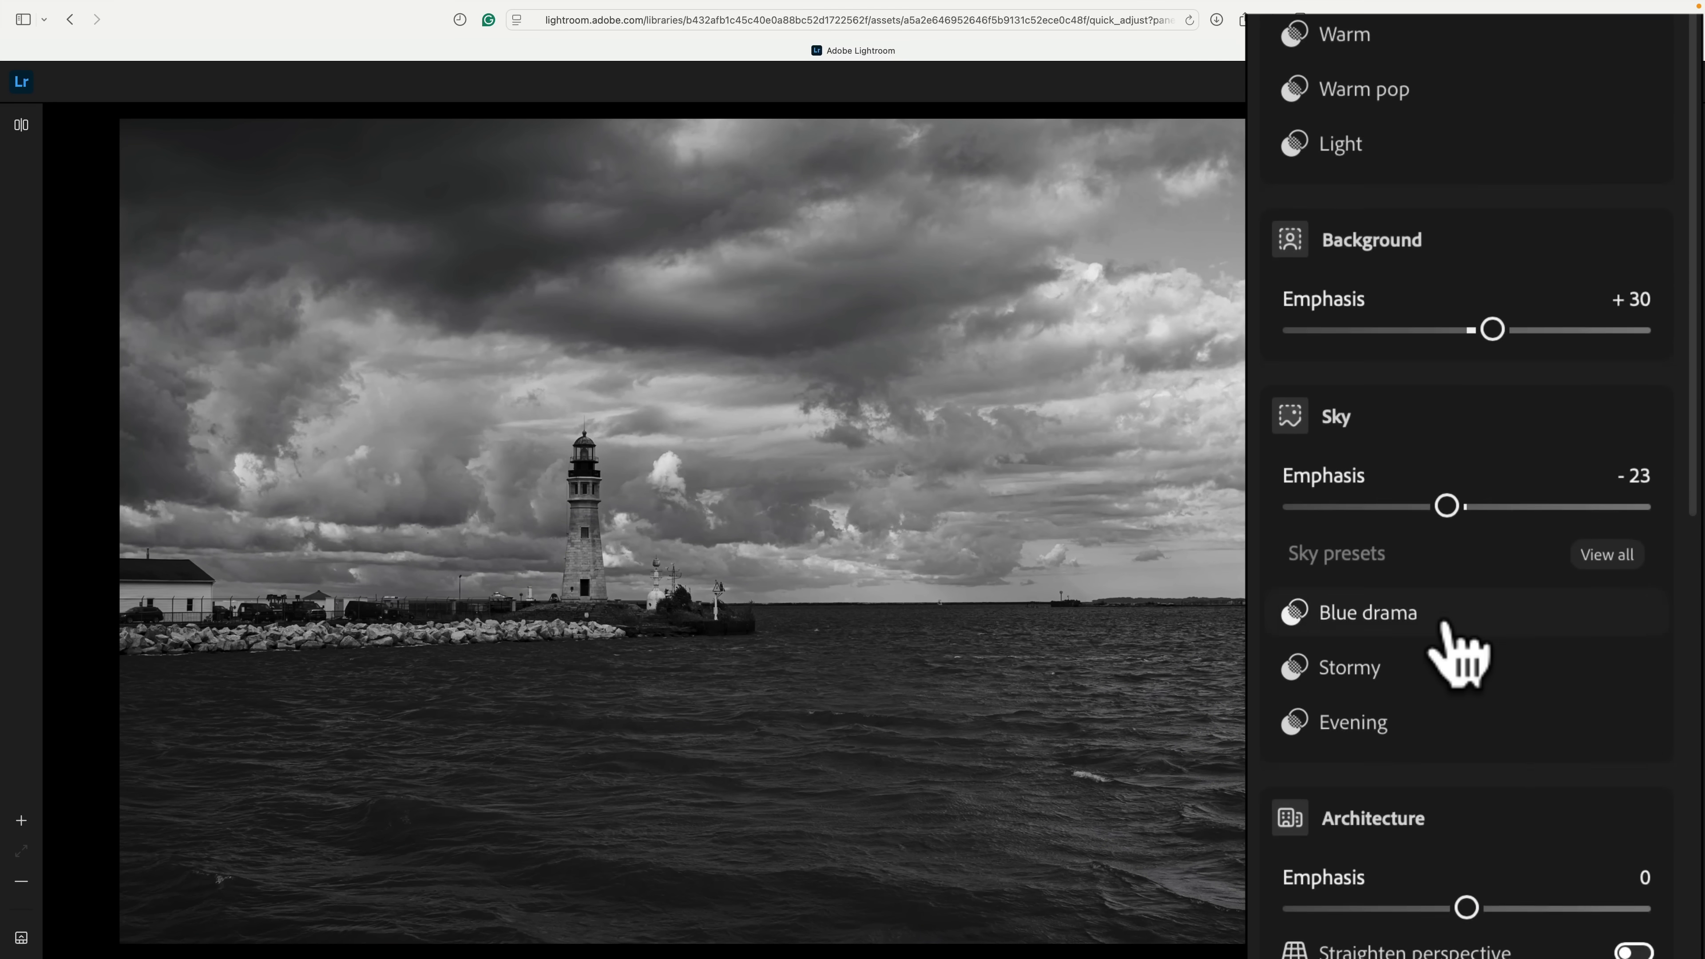
scroll(1447, 638, down, 5)
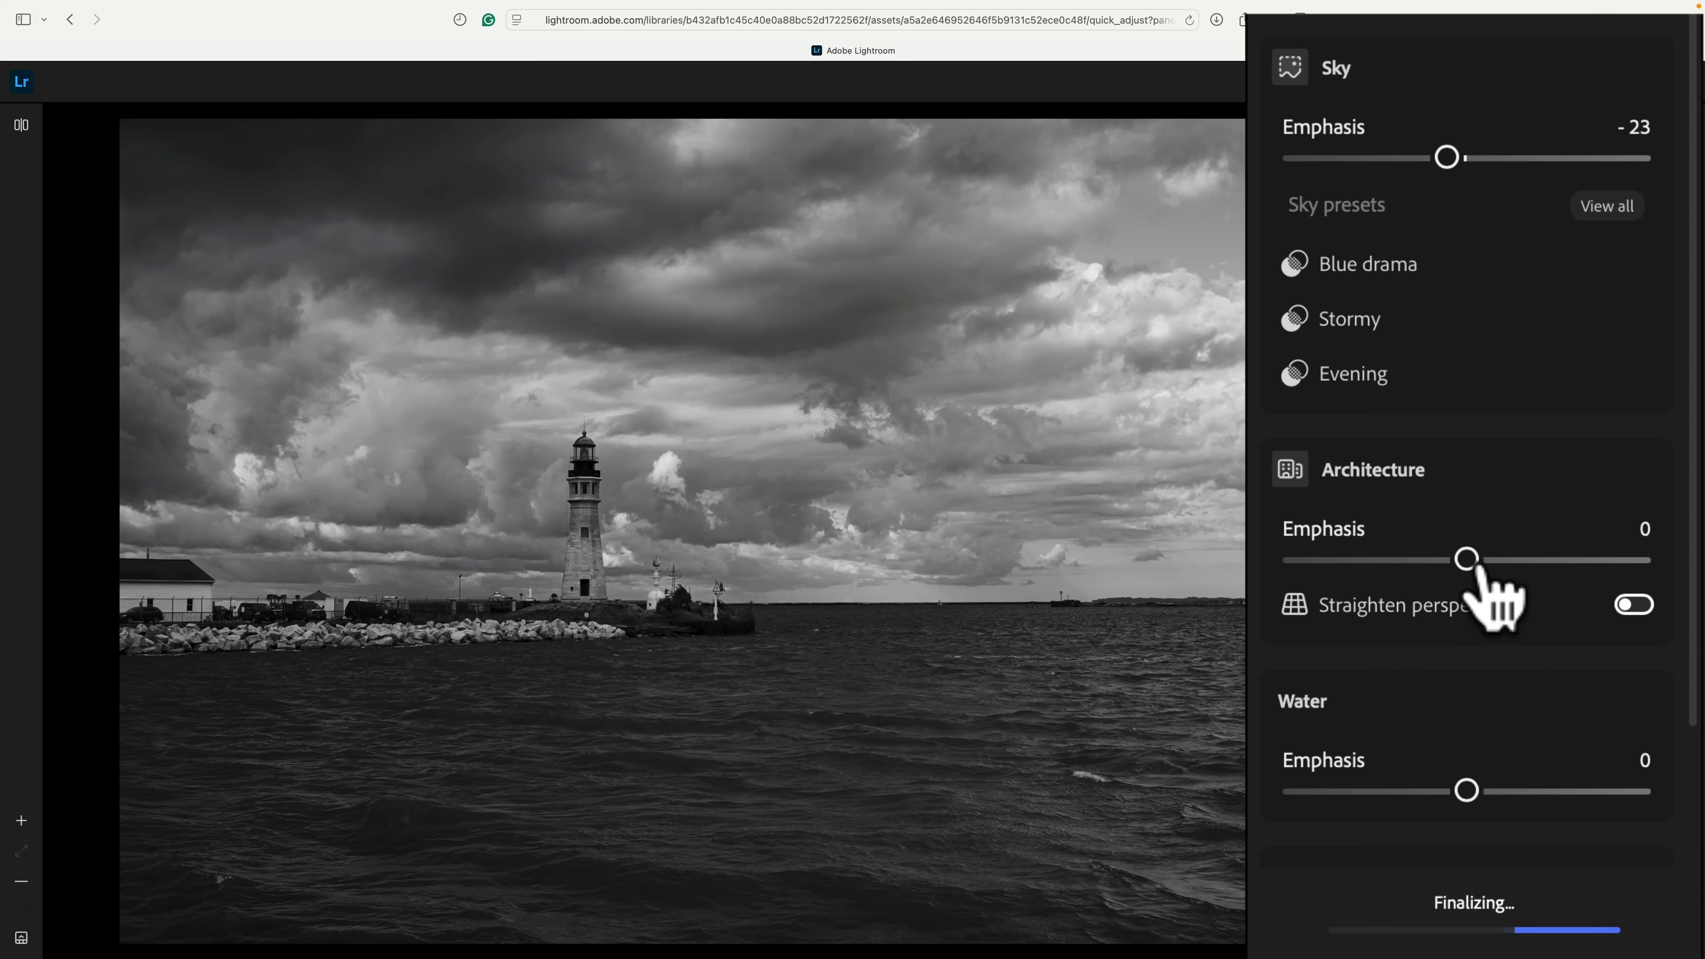
drag(1477, 561, 1489, 560)
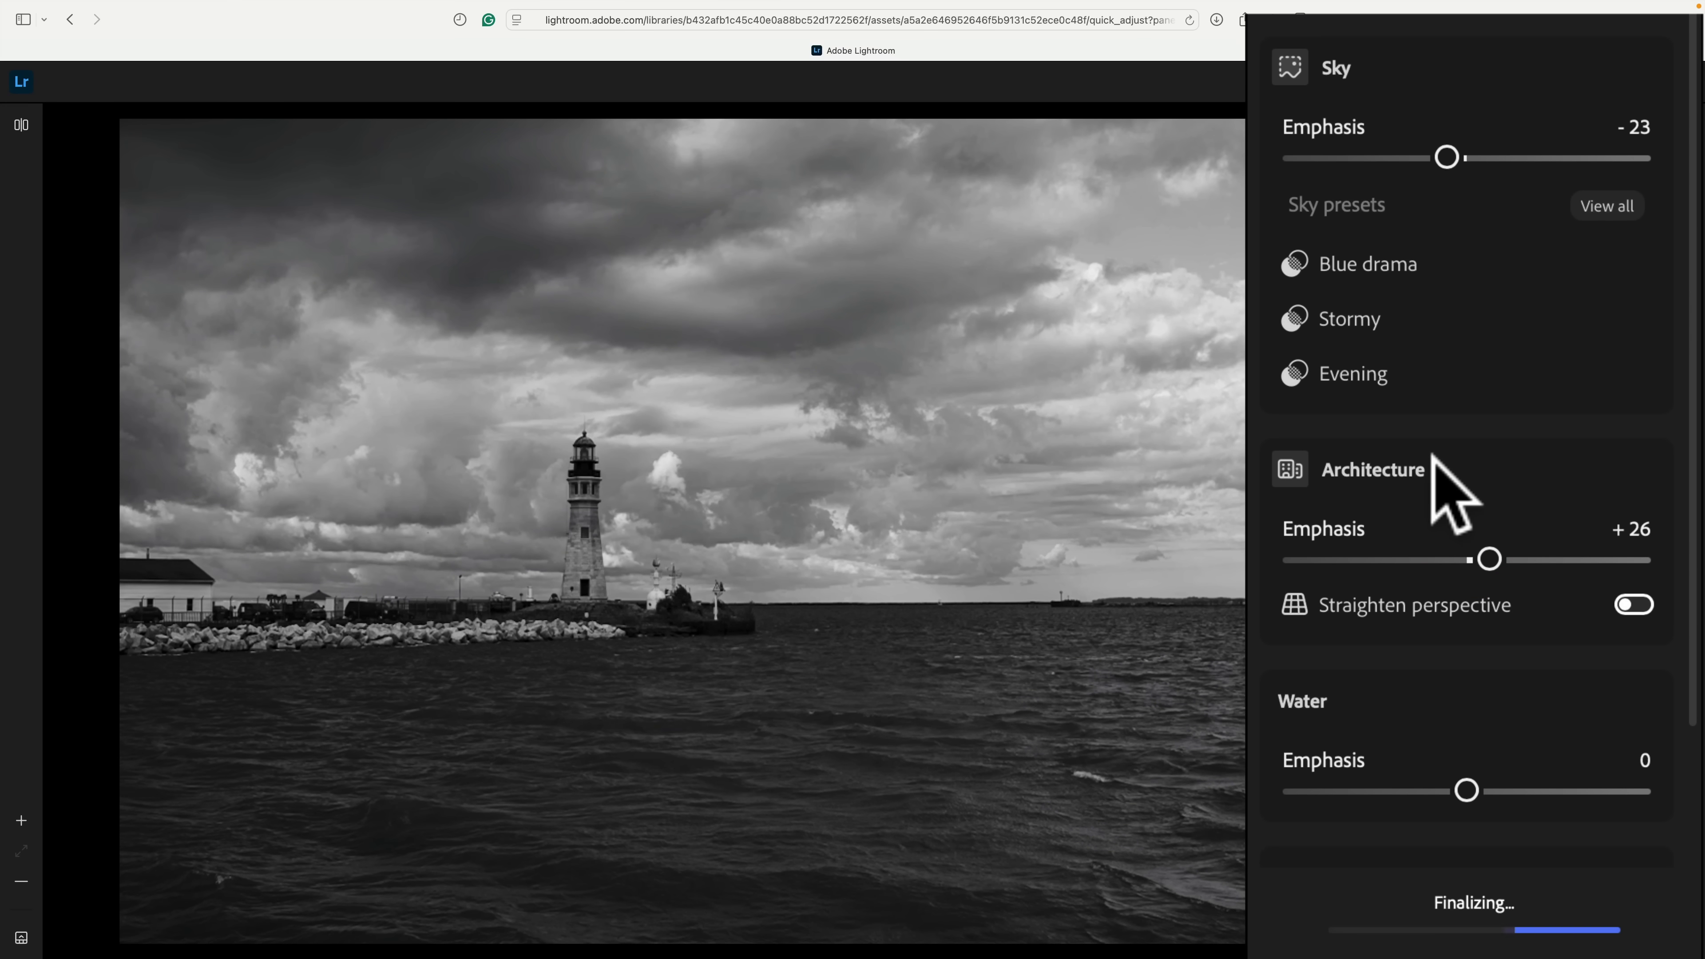
Step: Save the lighthouse photo's edits and close it to return to All Photos
scroll(1430, 500, down, 5)
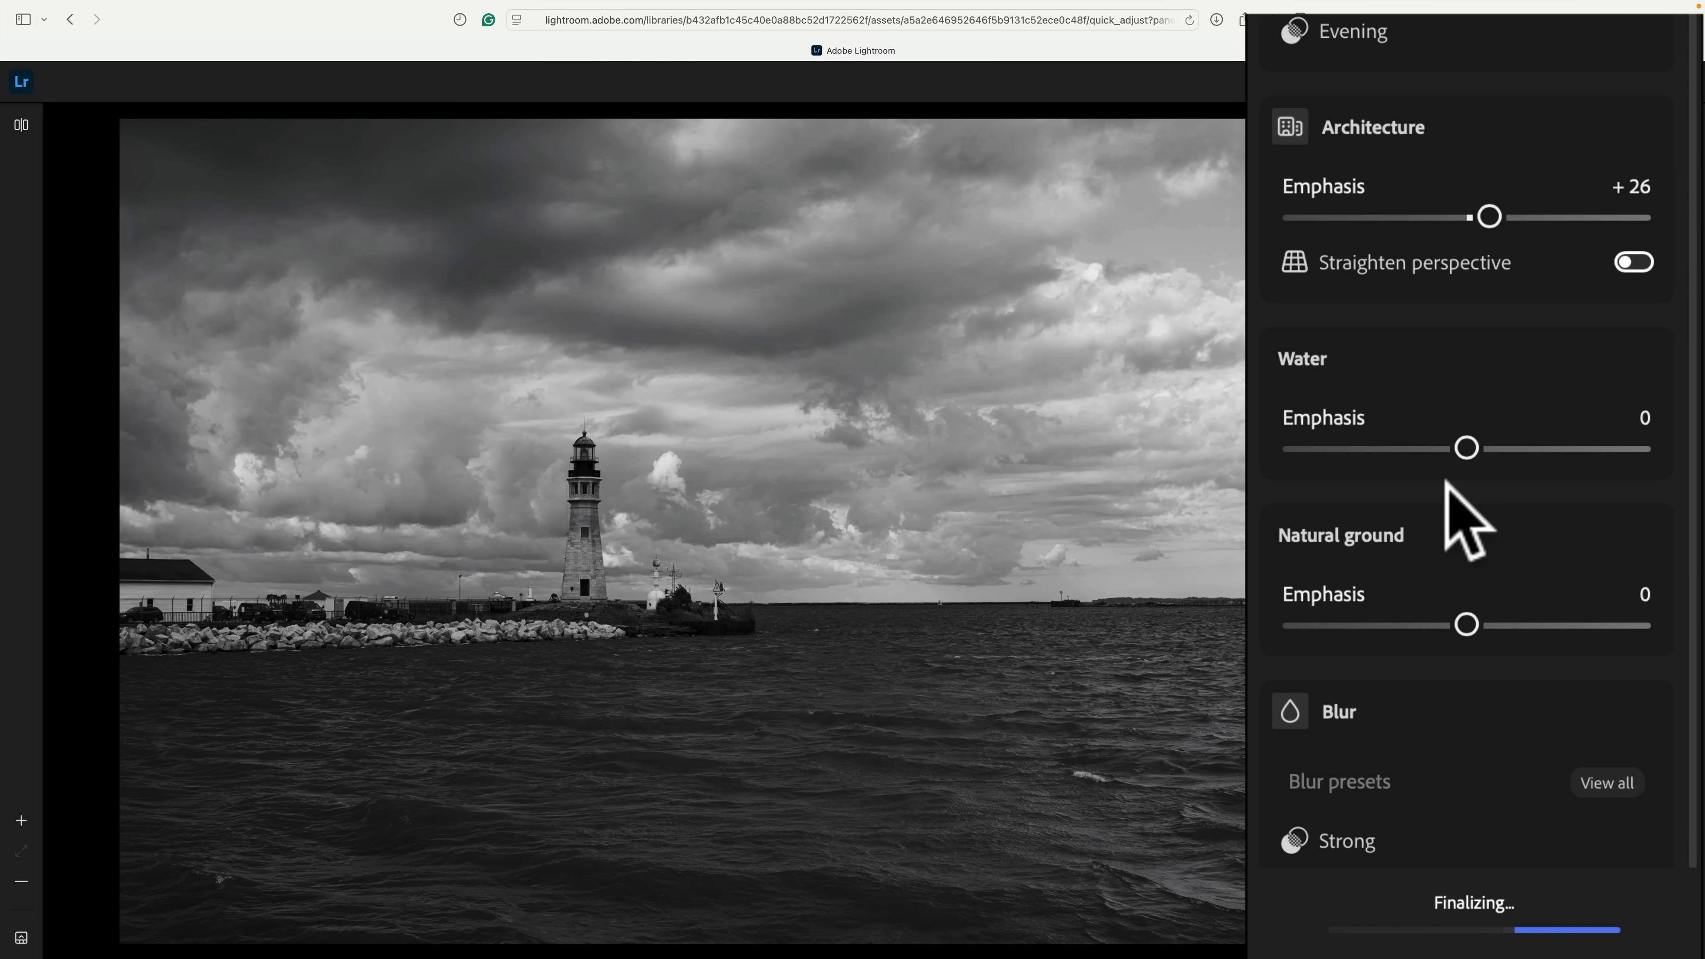
scroll(1447, 482, down, 1)
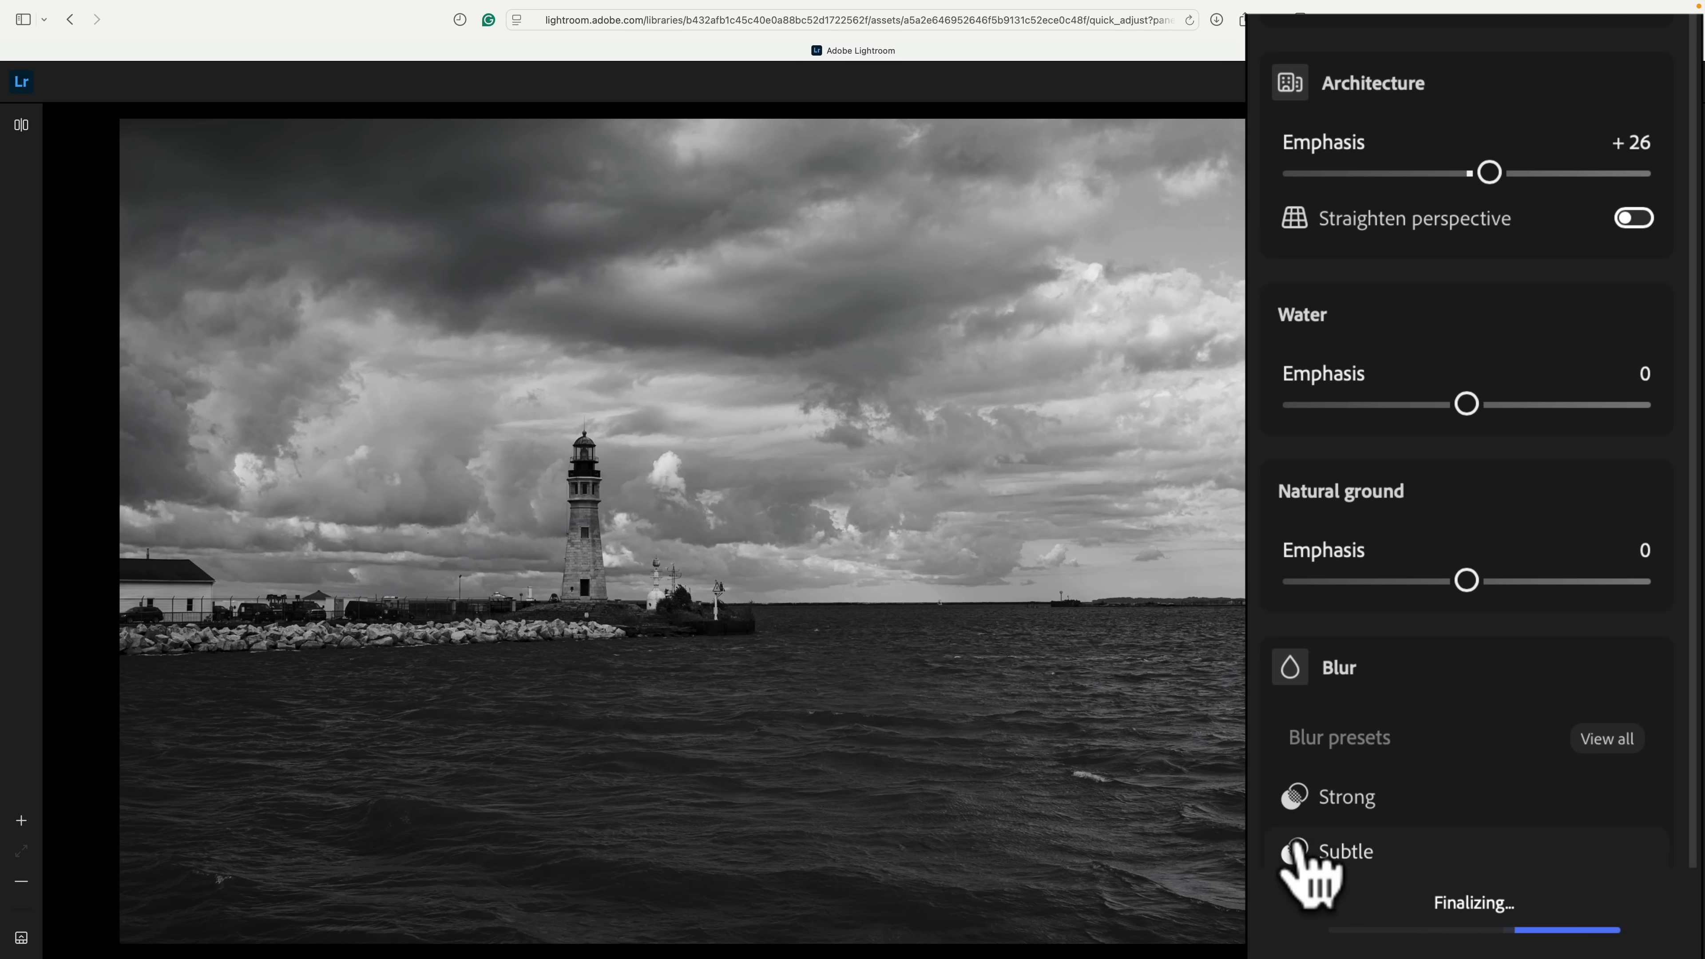
scroll(1377, 930, up, 1)
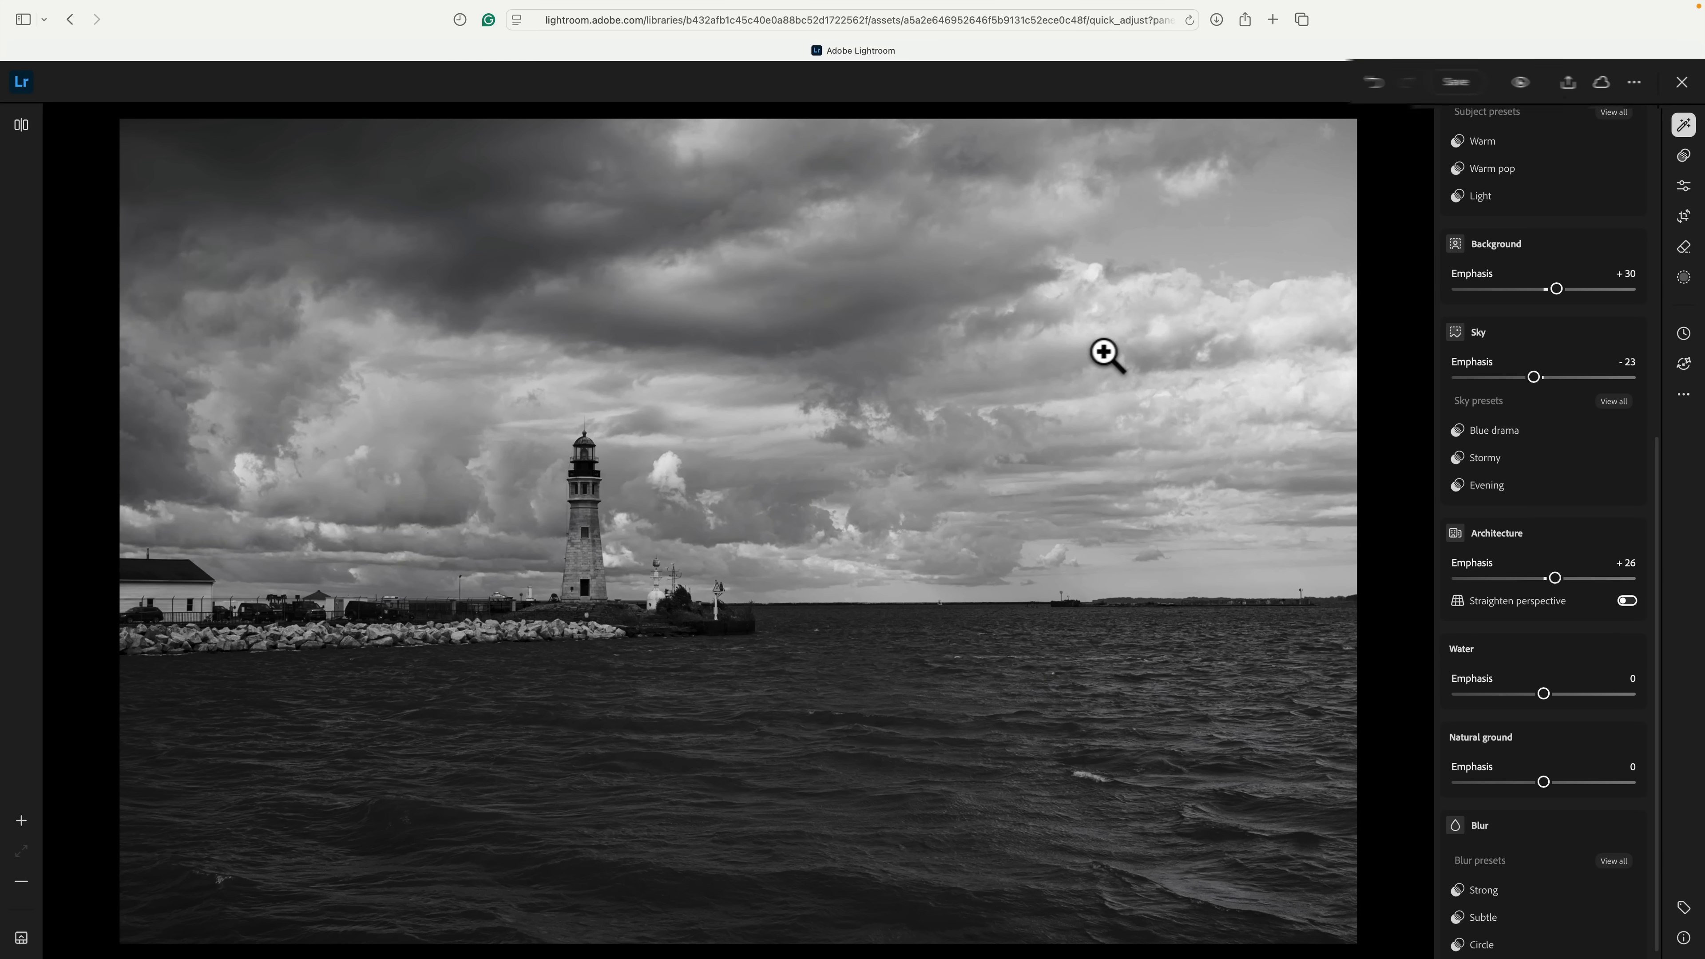
click(1477, 79)
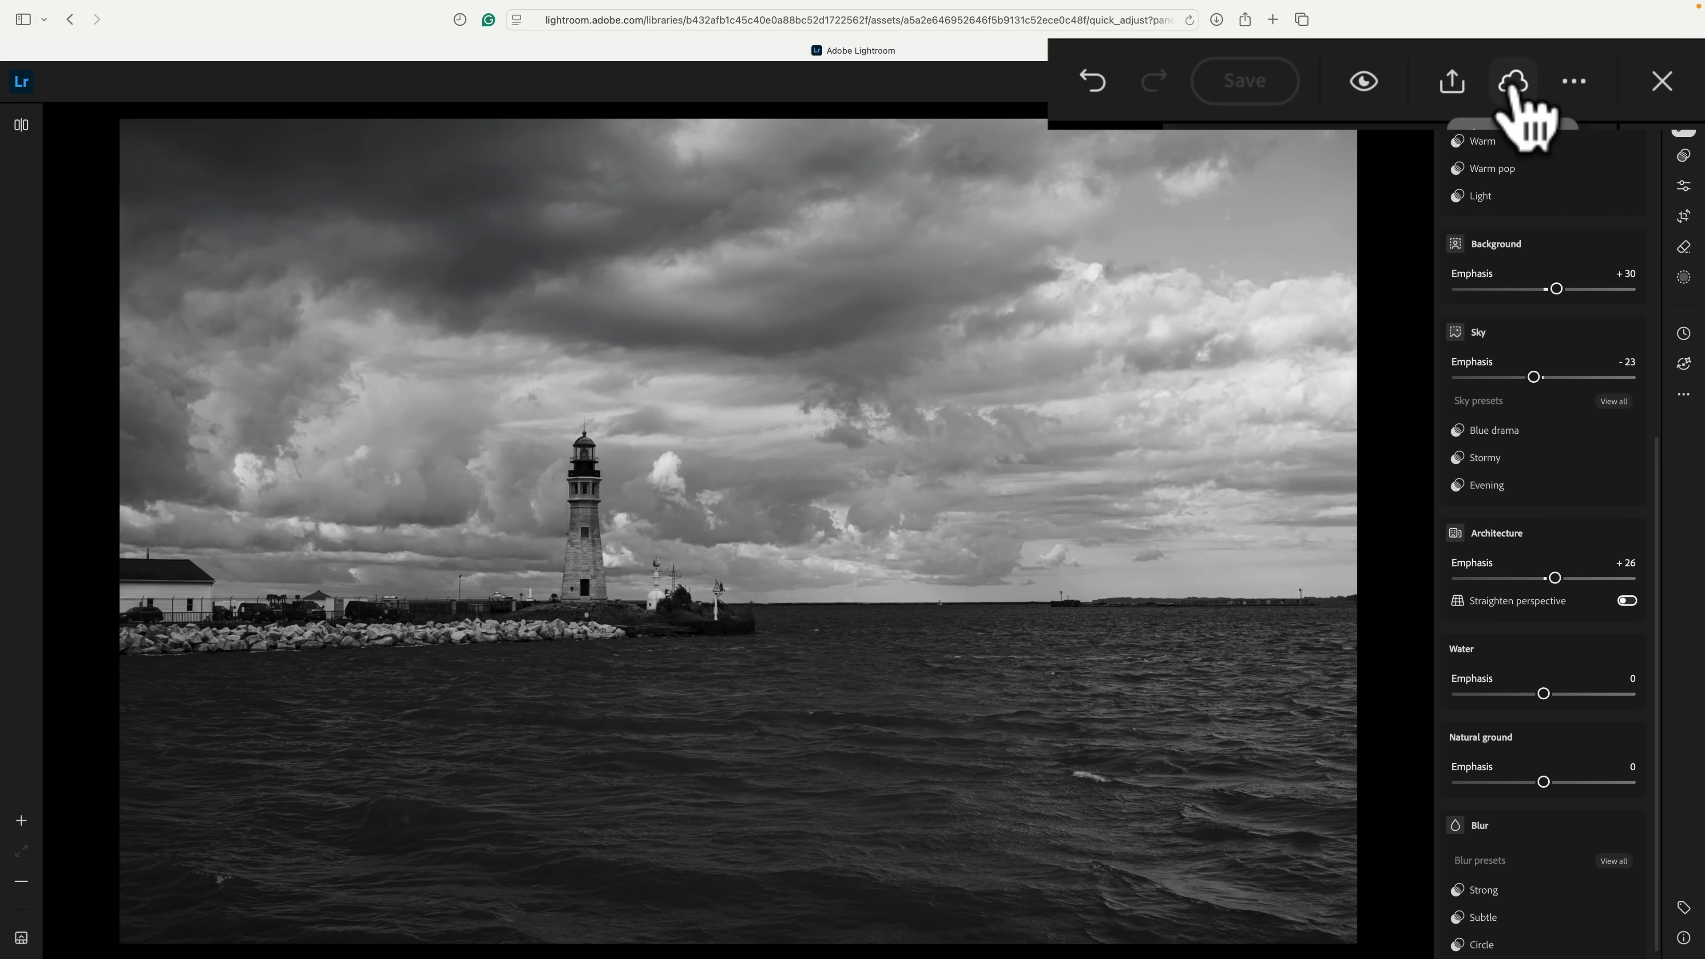
click(1662, 81)
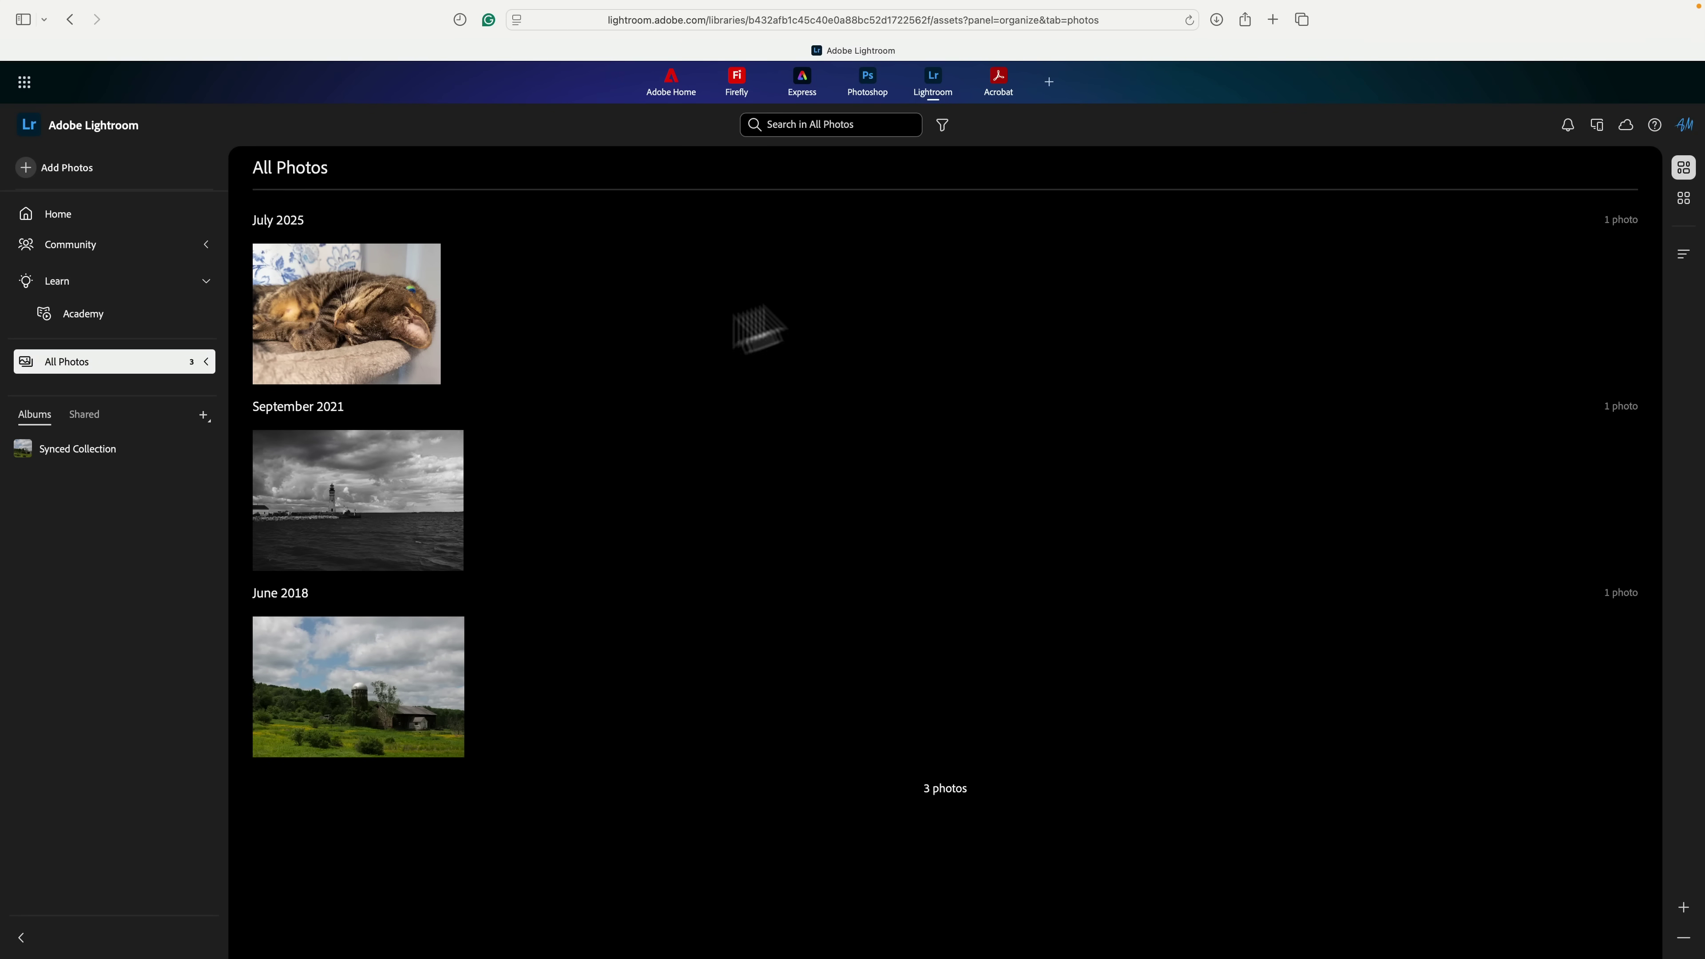
Step: Switch to the Adobe Lightroom desktop app and display the black-and-white lighthouse photo
mouse_move(943, 954)
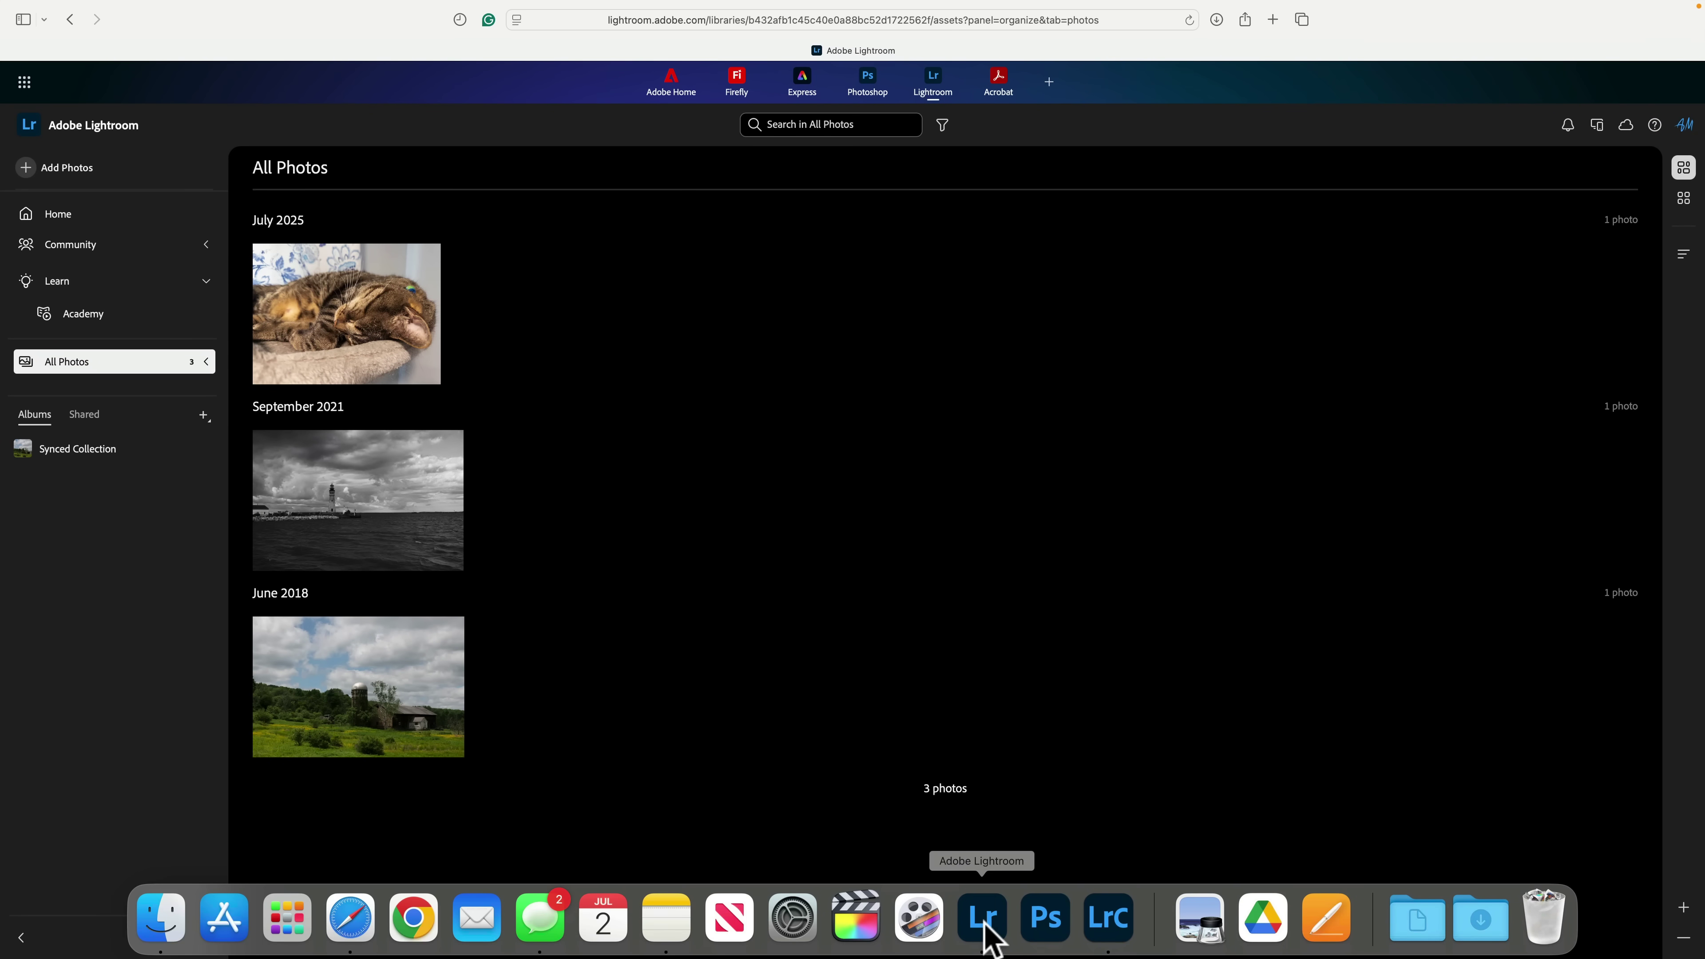
click(982, 918)
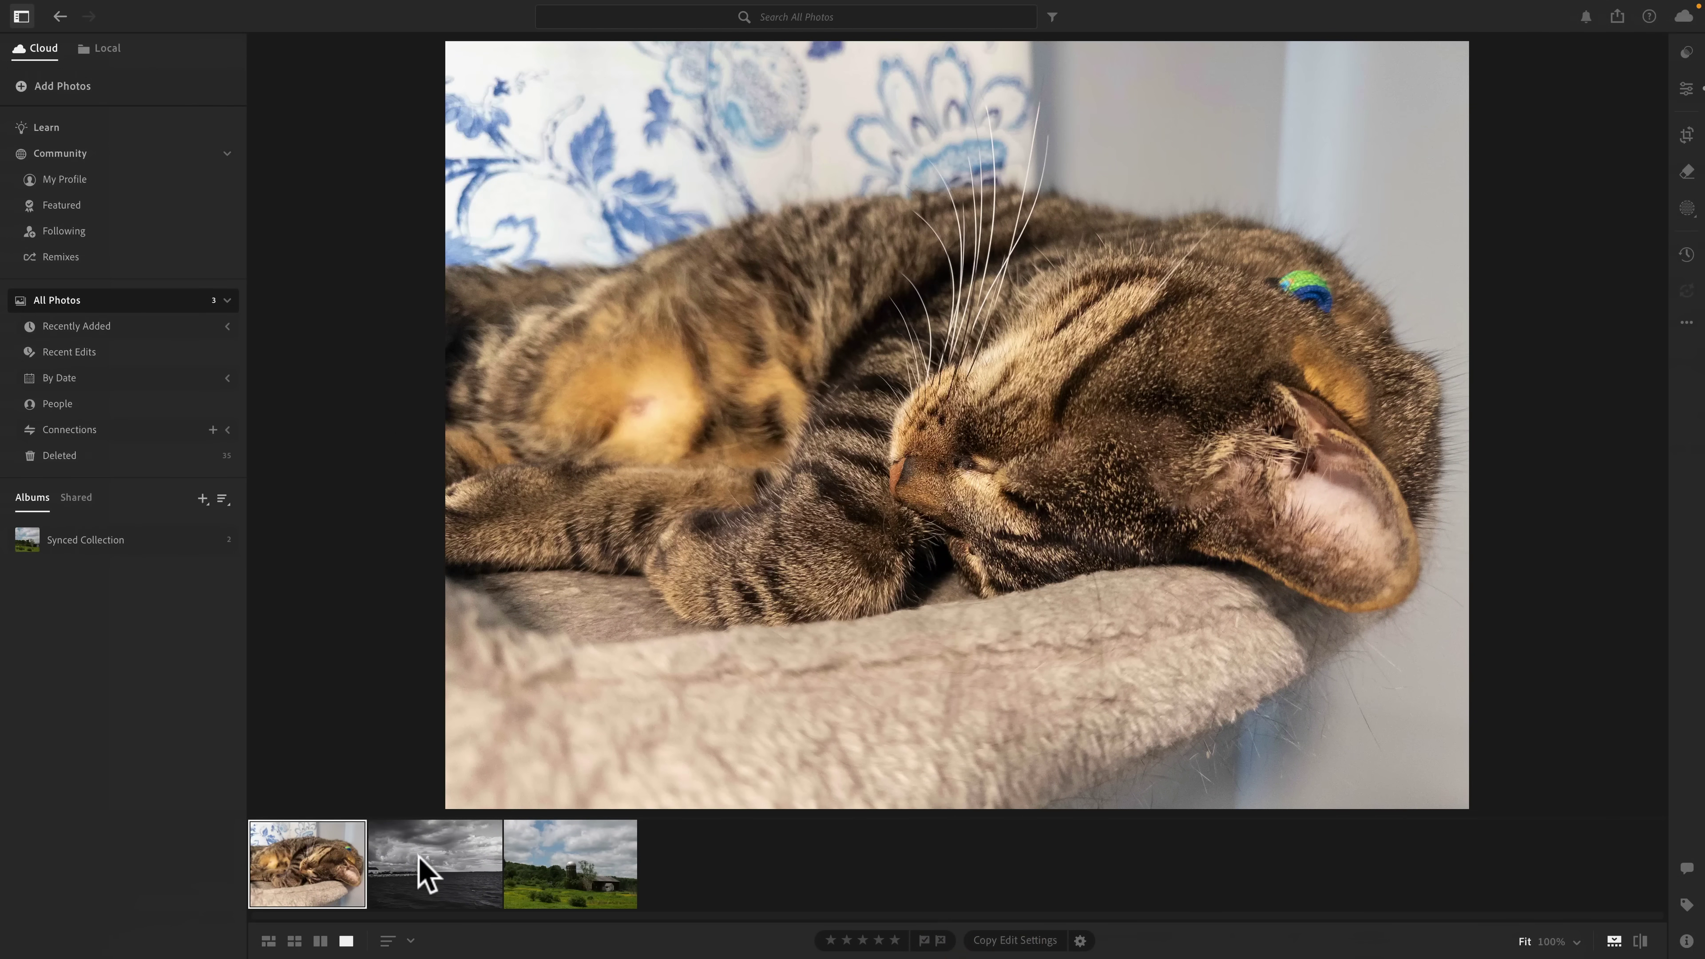
click(425, 871)
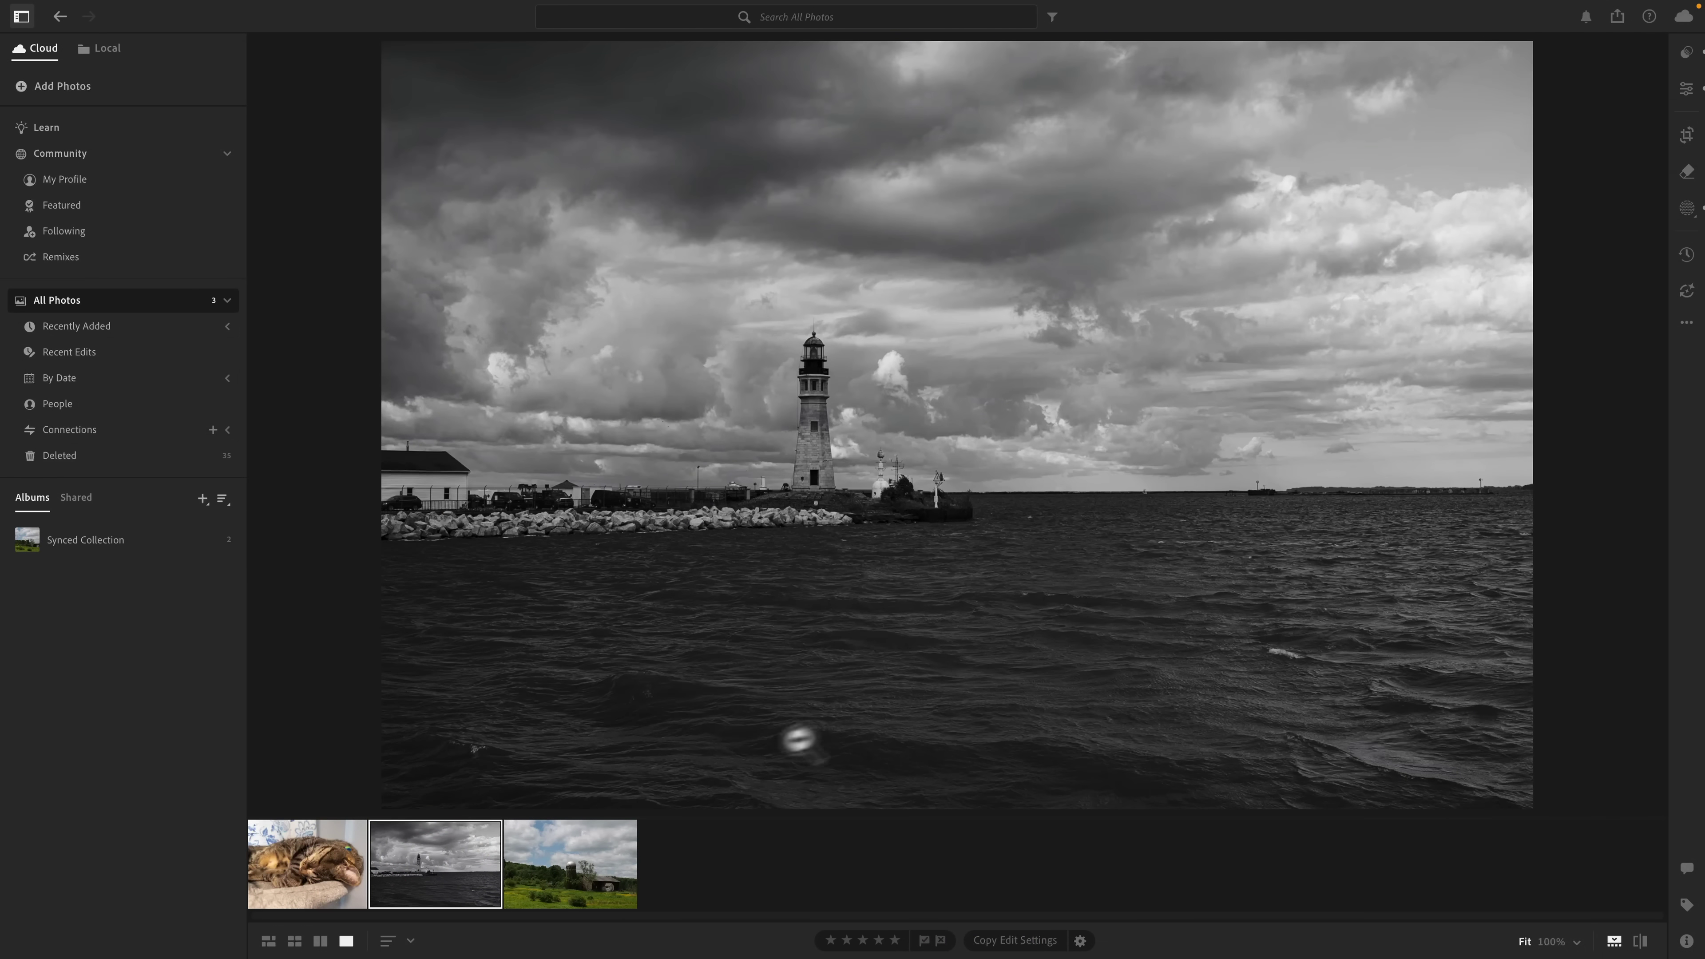
Step: Switch to Lightroom Classic and select only the lighthouse photo, _DSC1762.NEF, in the Synced Collection
mouse_move(666, 940)
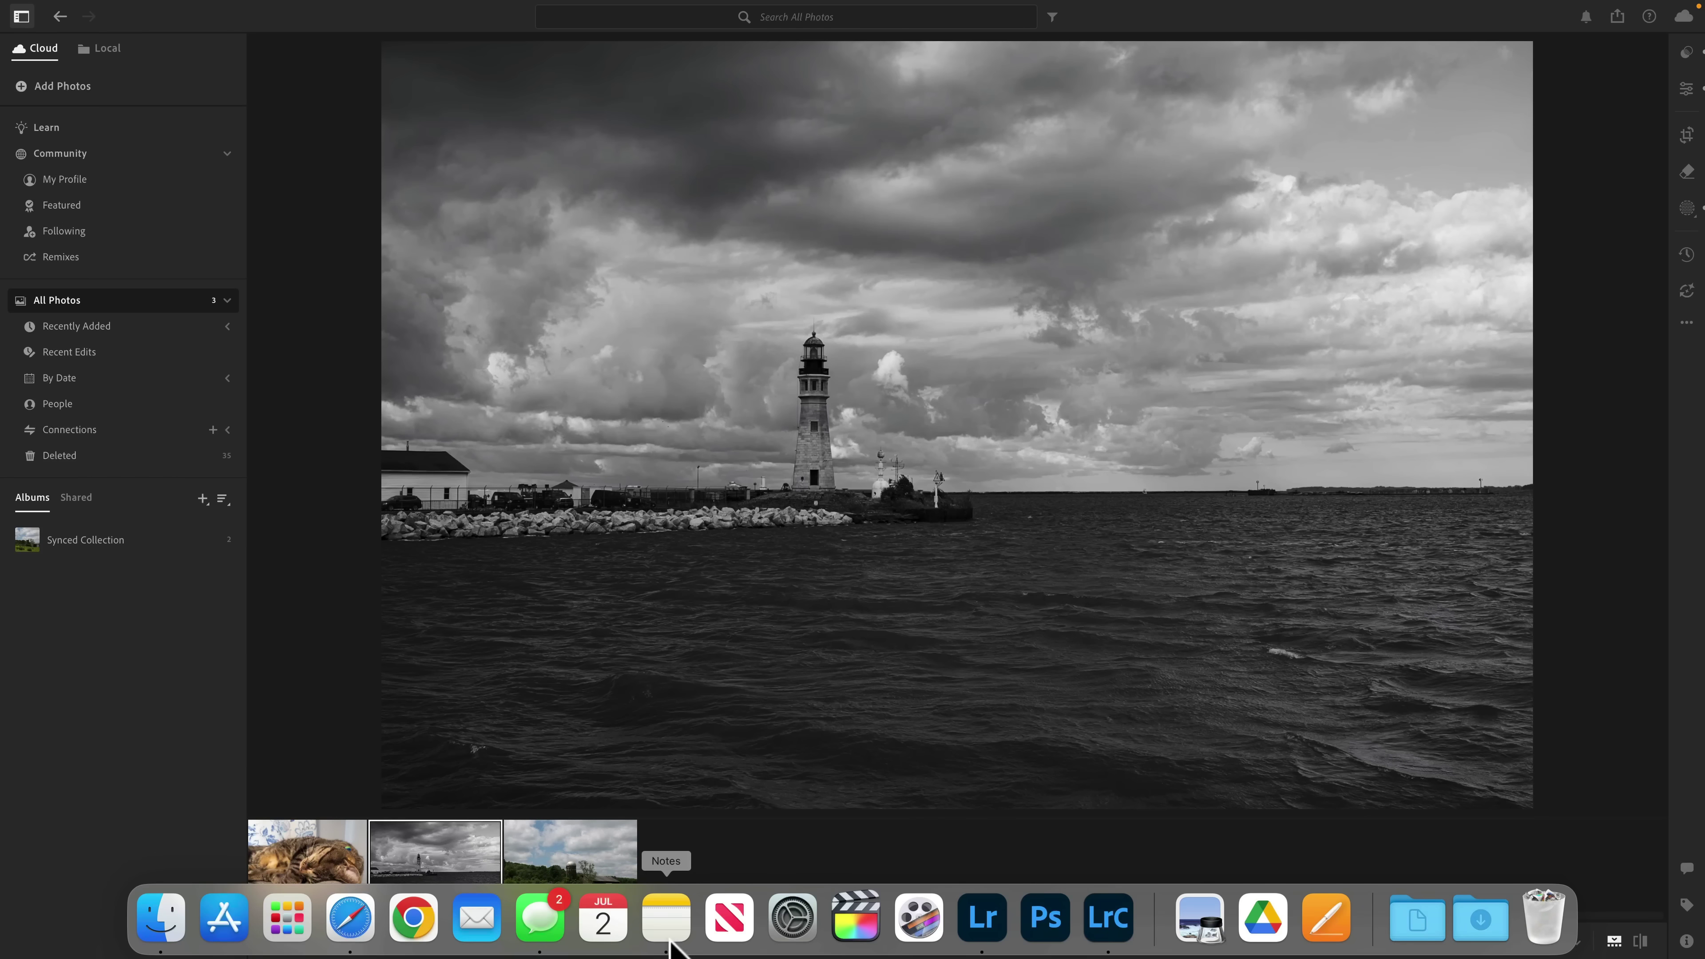
click(1108, 918)
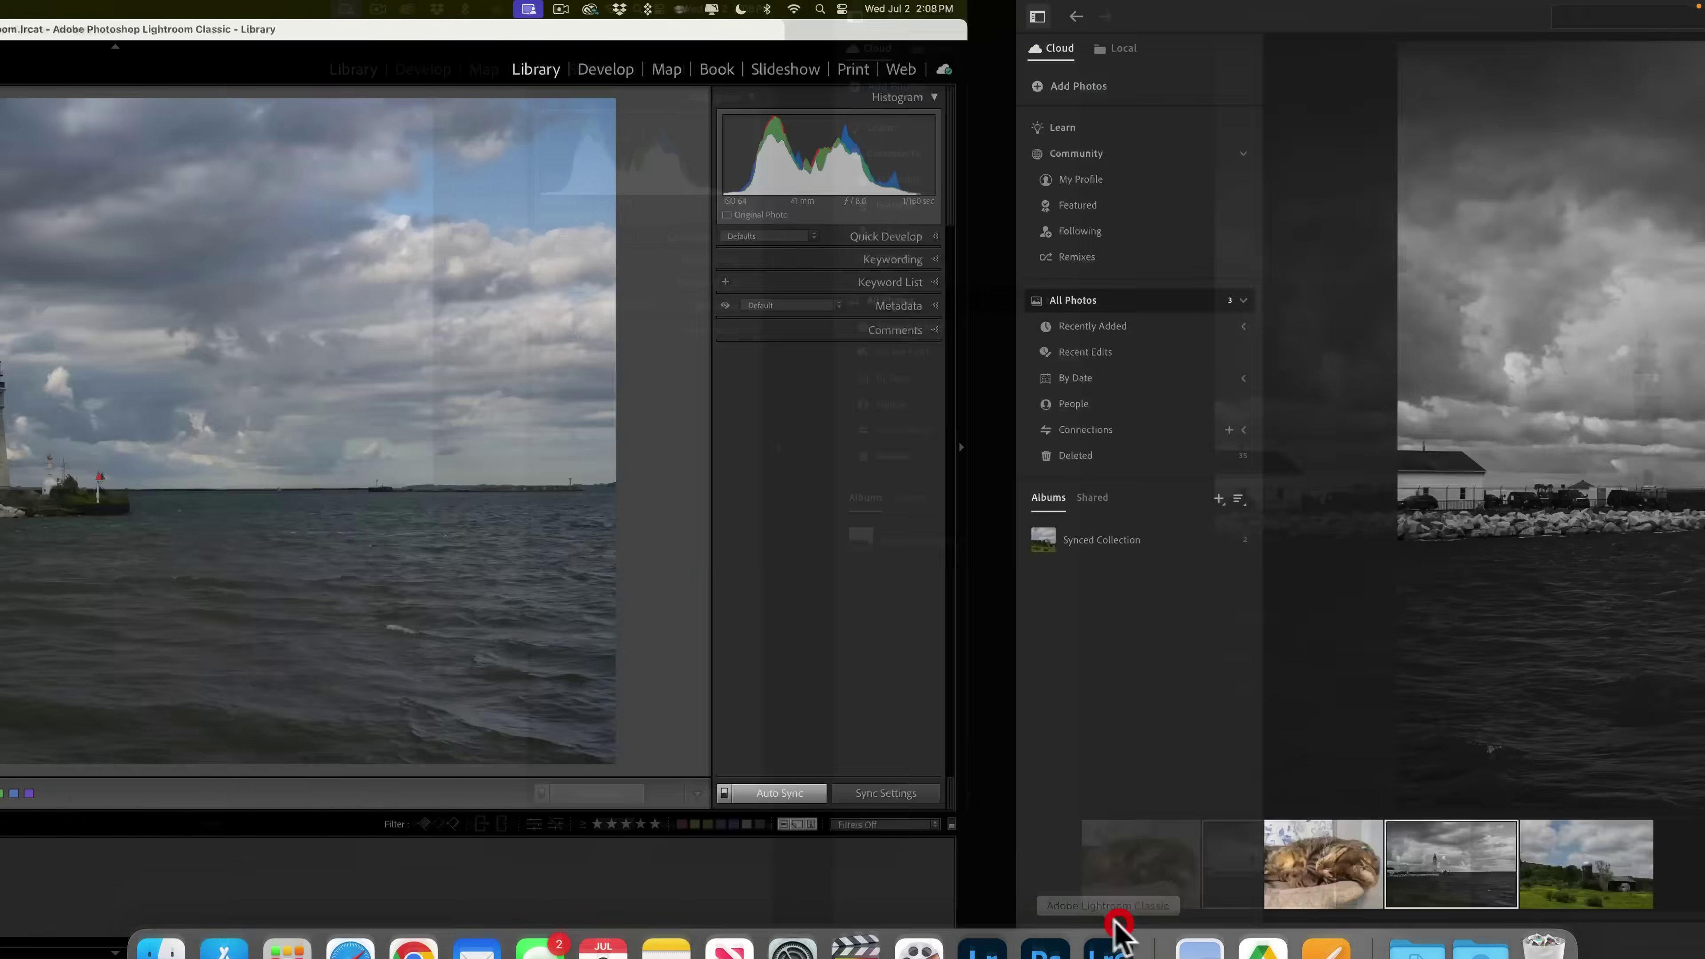
click(167, 893)
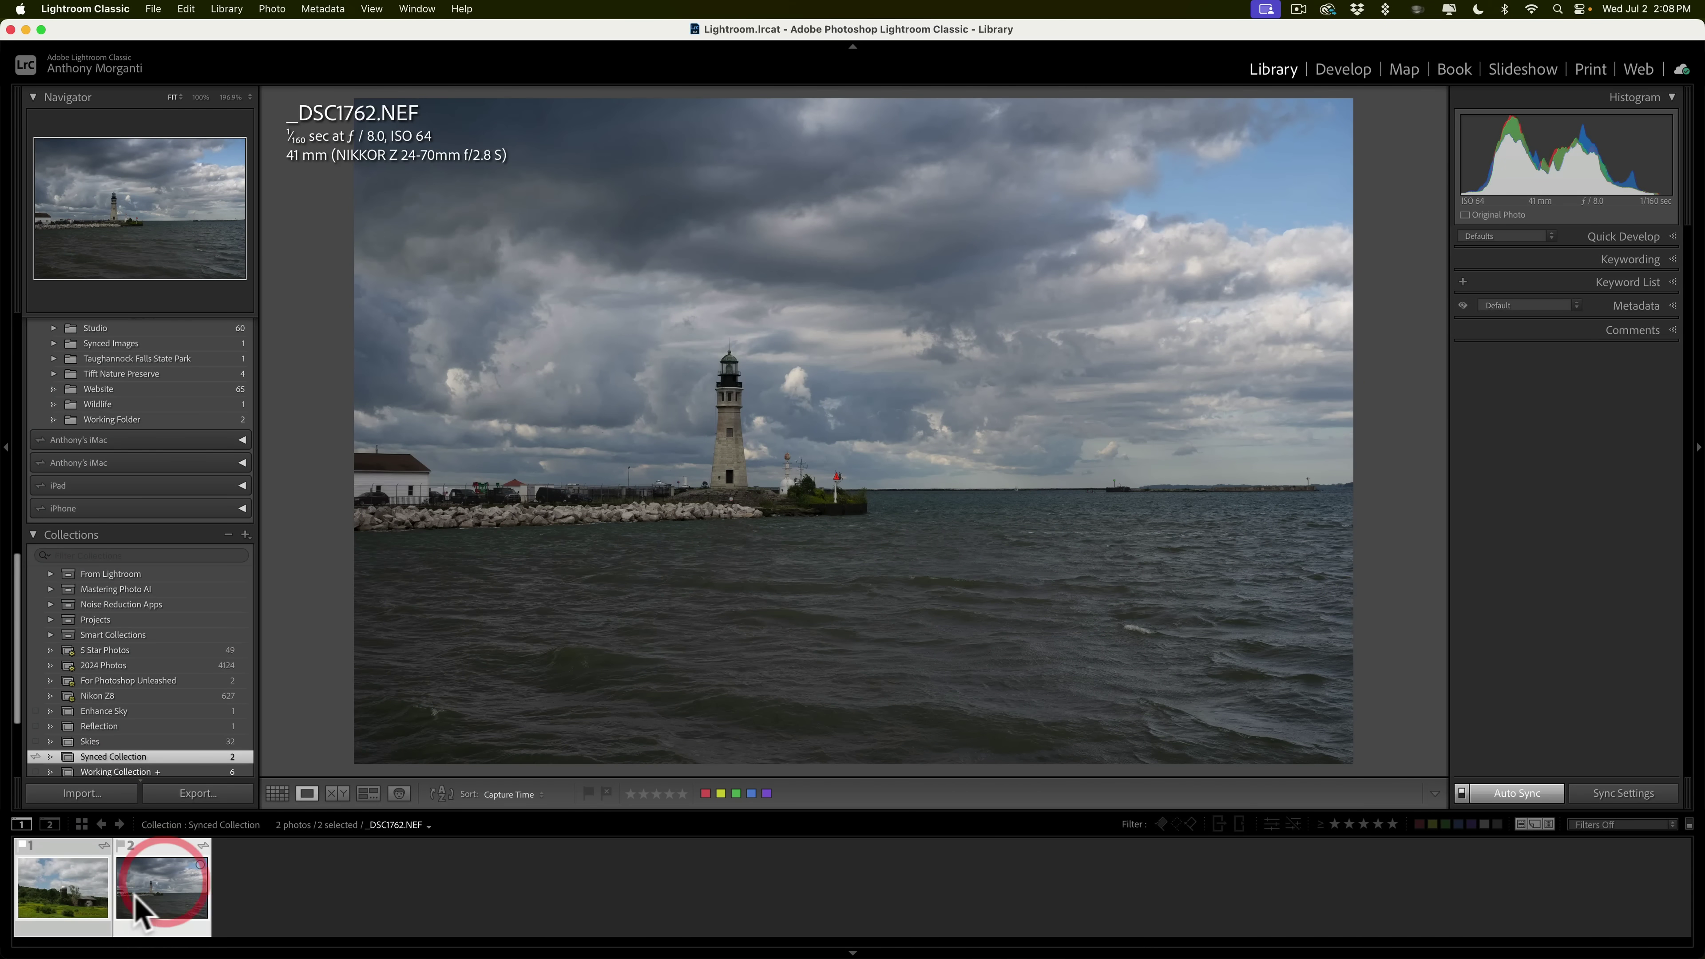
super+click(80, 887)
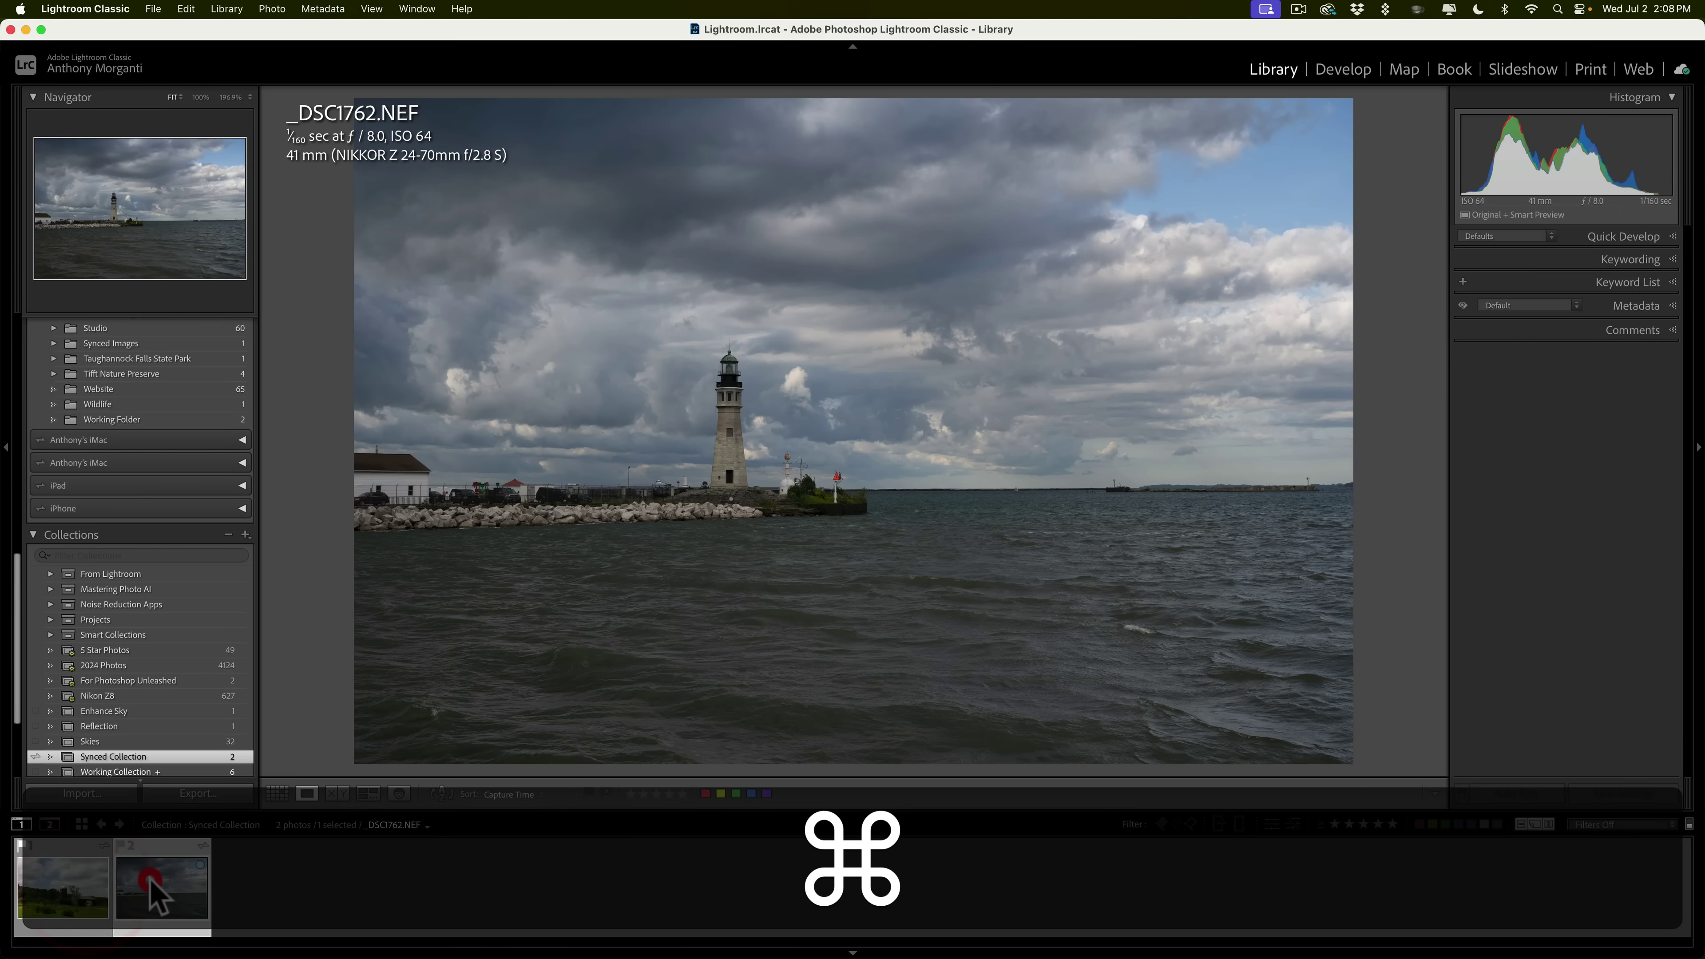
click(160, 890)
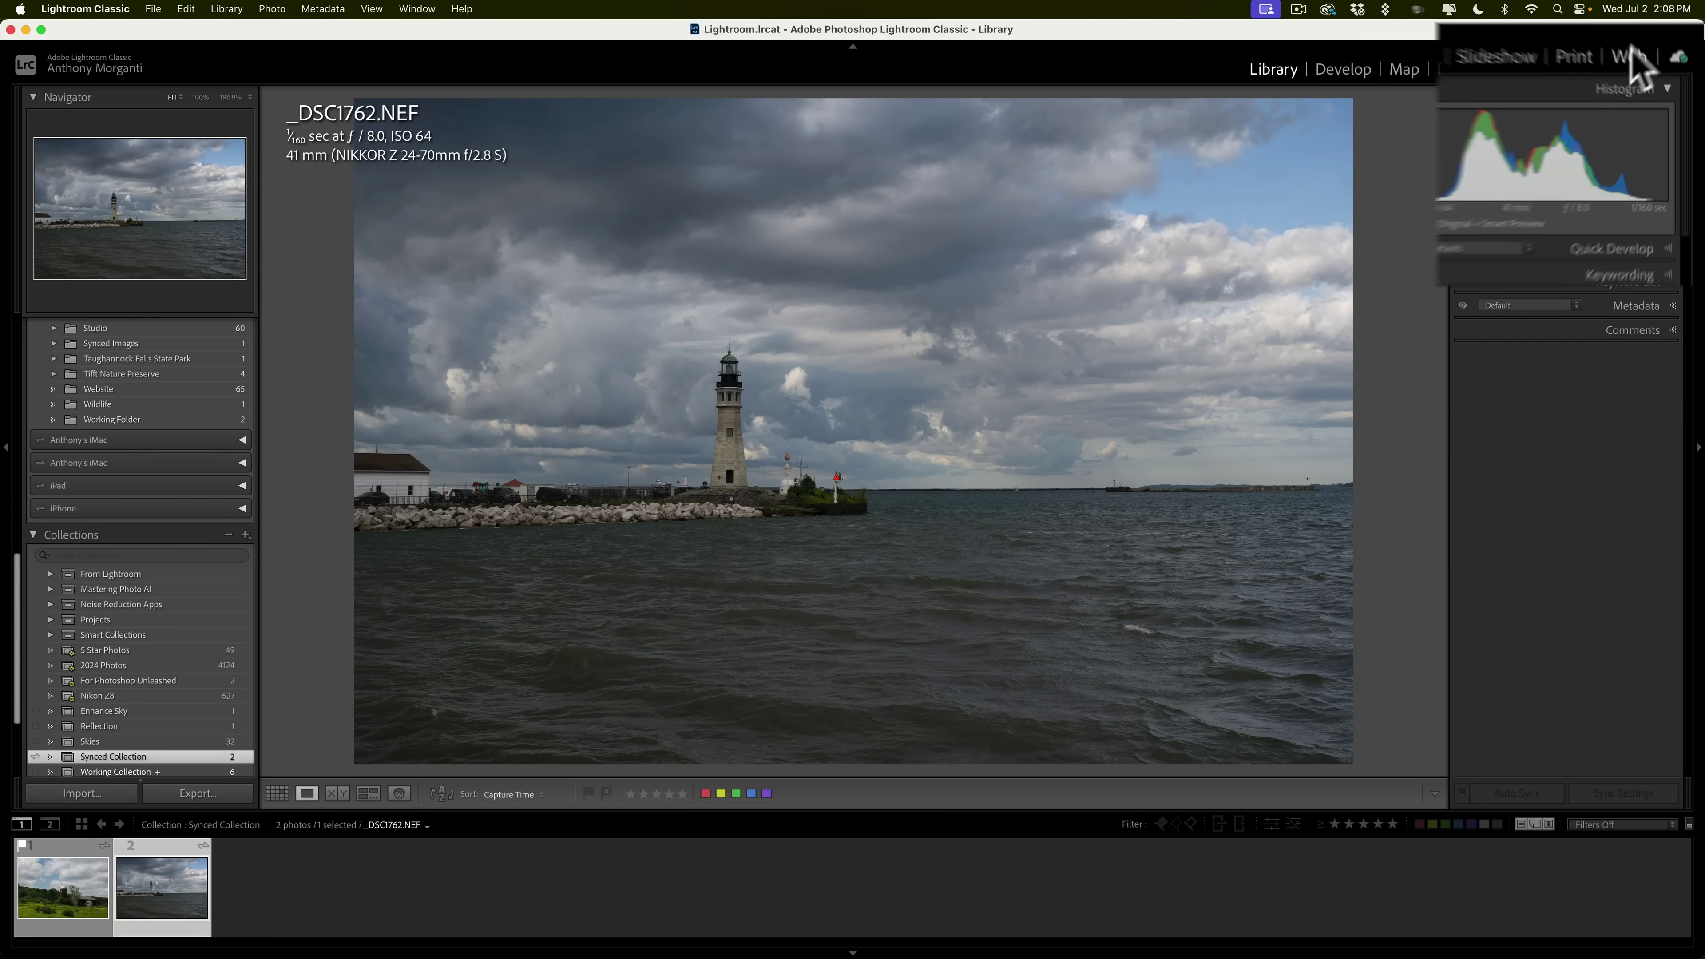
Step: Check the cloud storage and local sync activity until syncing is done
click(1658, 62)
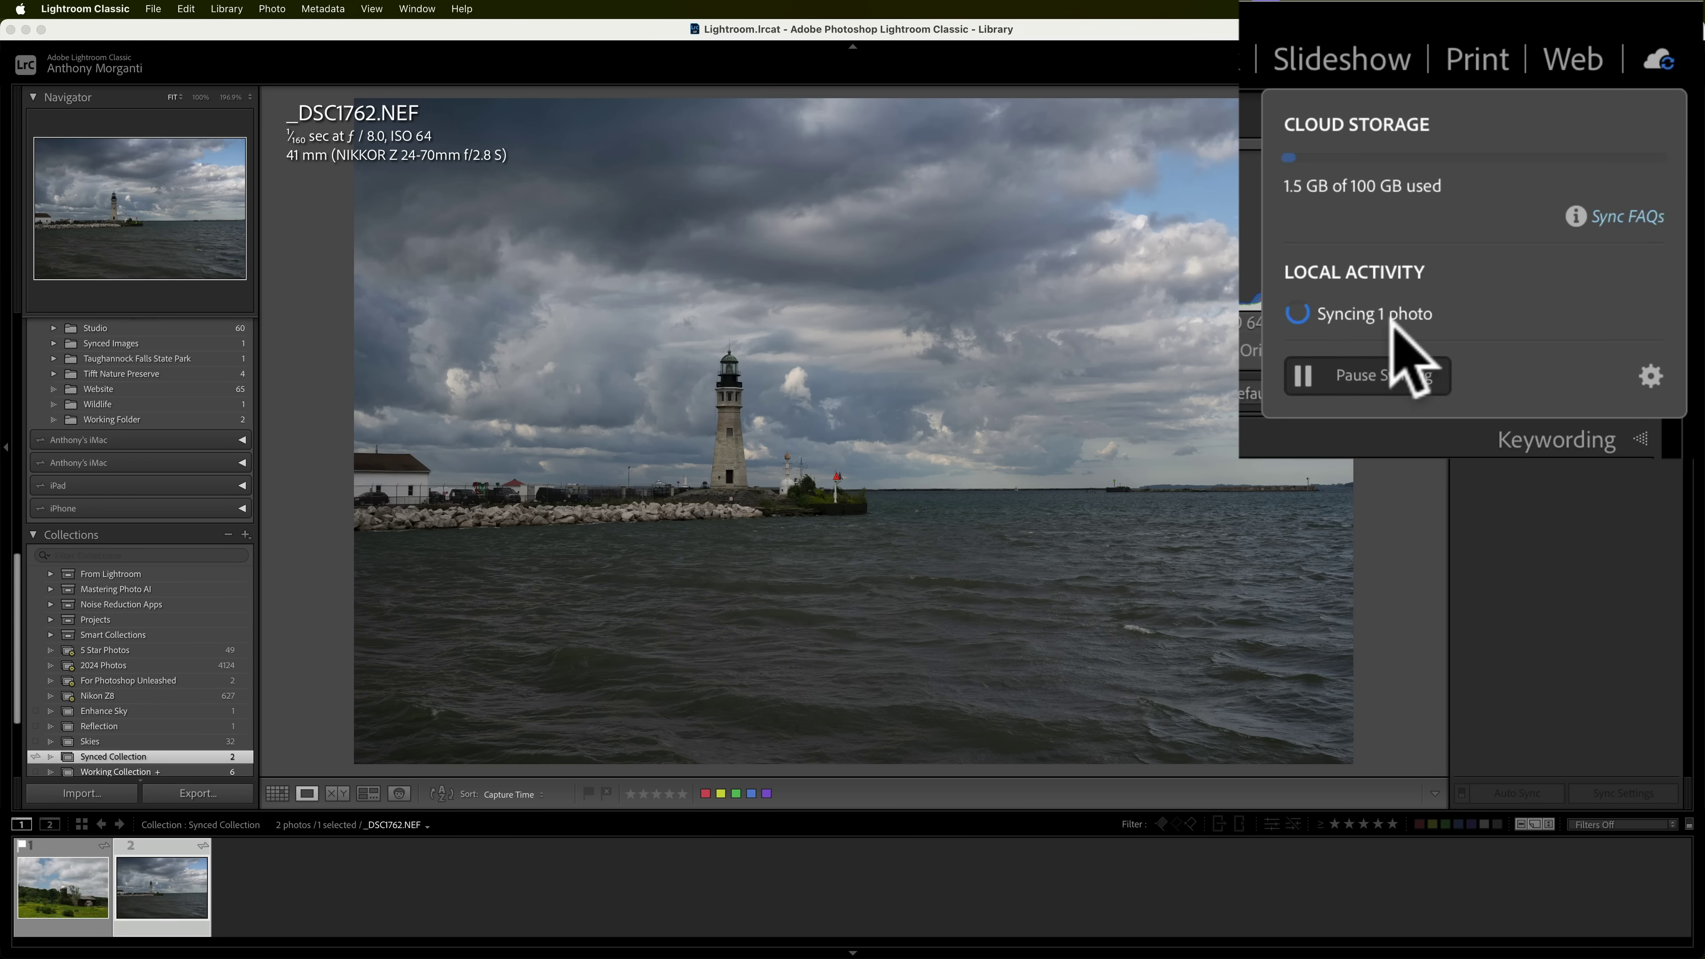
click(1085, 79)
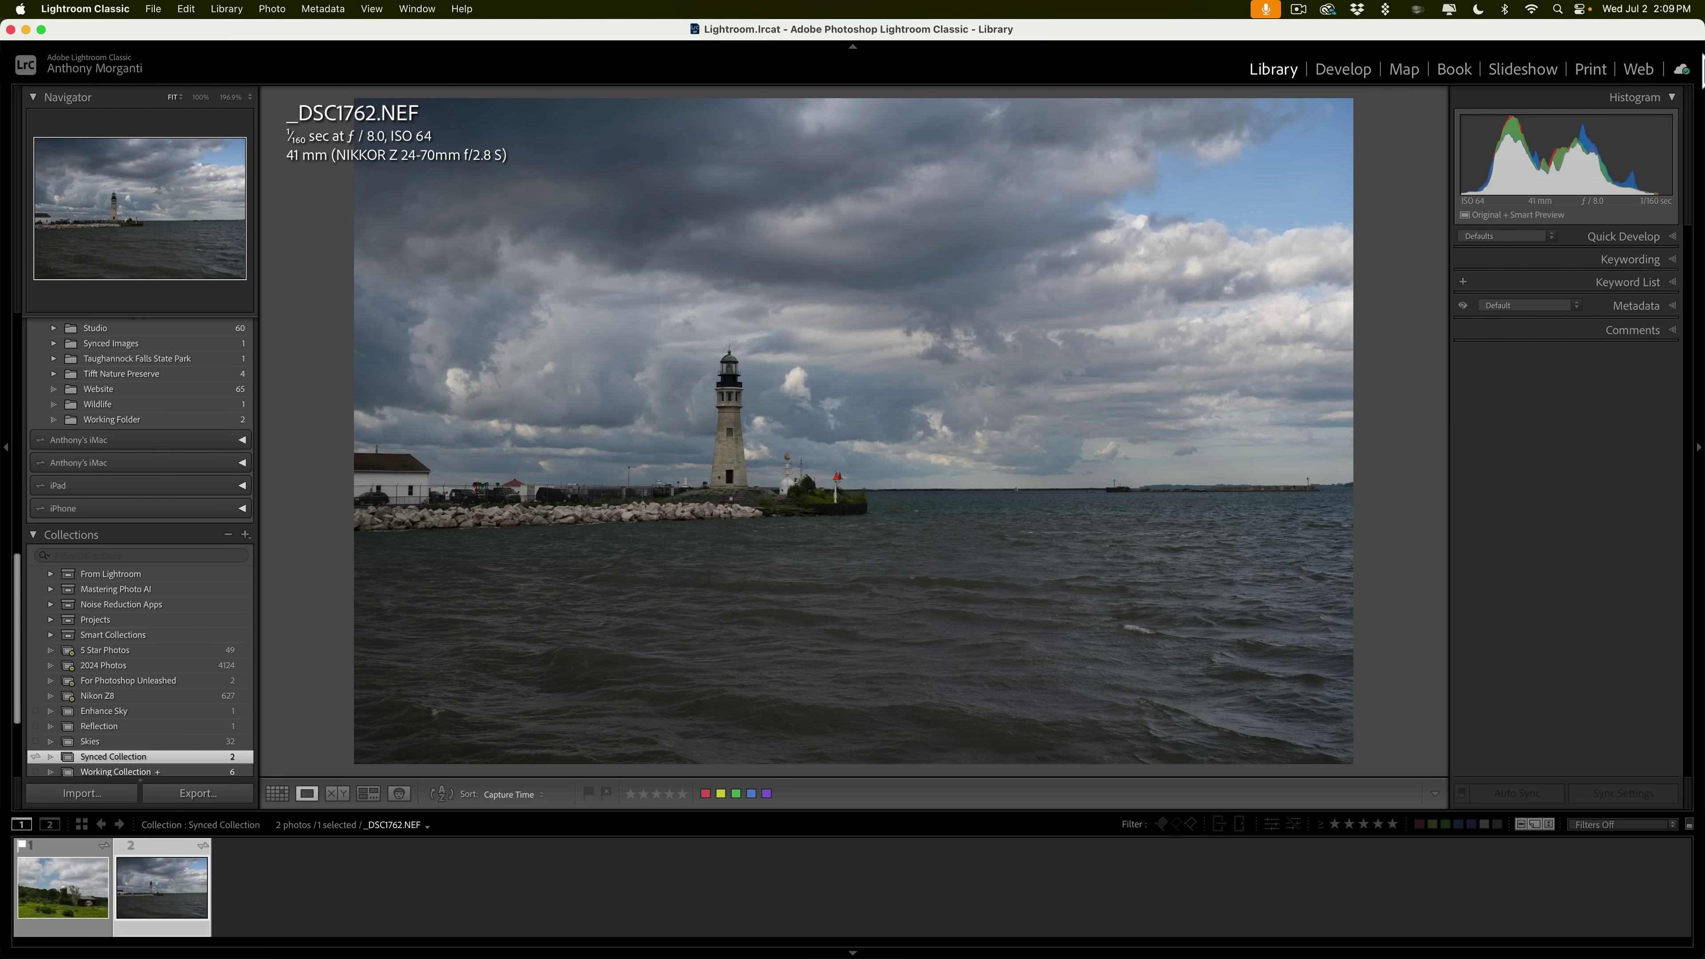
click(1681, 69)
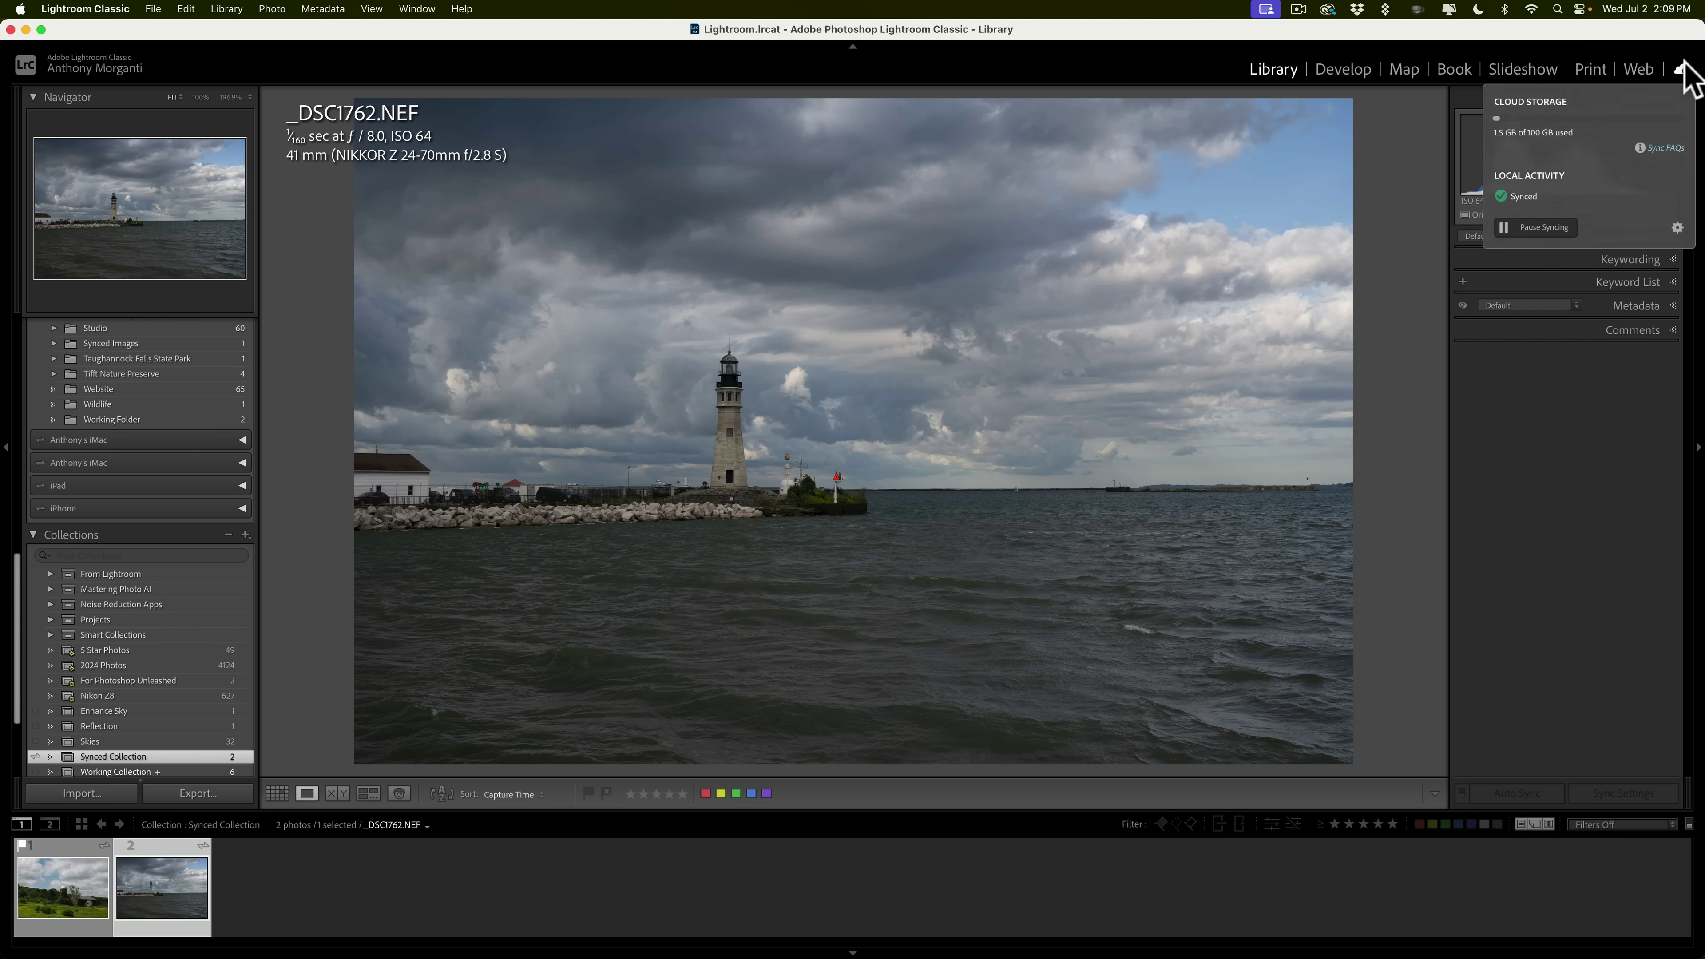
click(1682, 70)
Step: Refresh the lighthouse photo by reselecting it after the barn photo and switching to Develop and back to Library
click(95, 880)
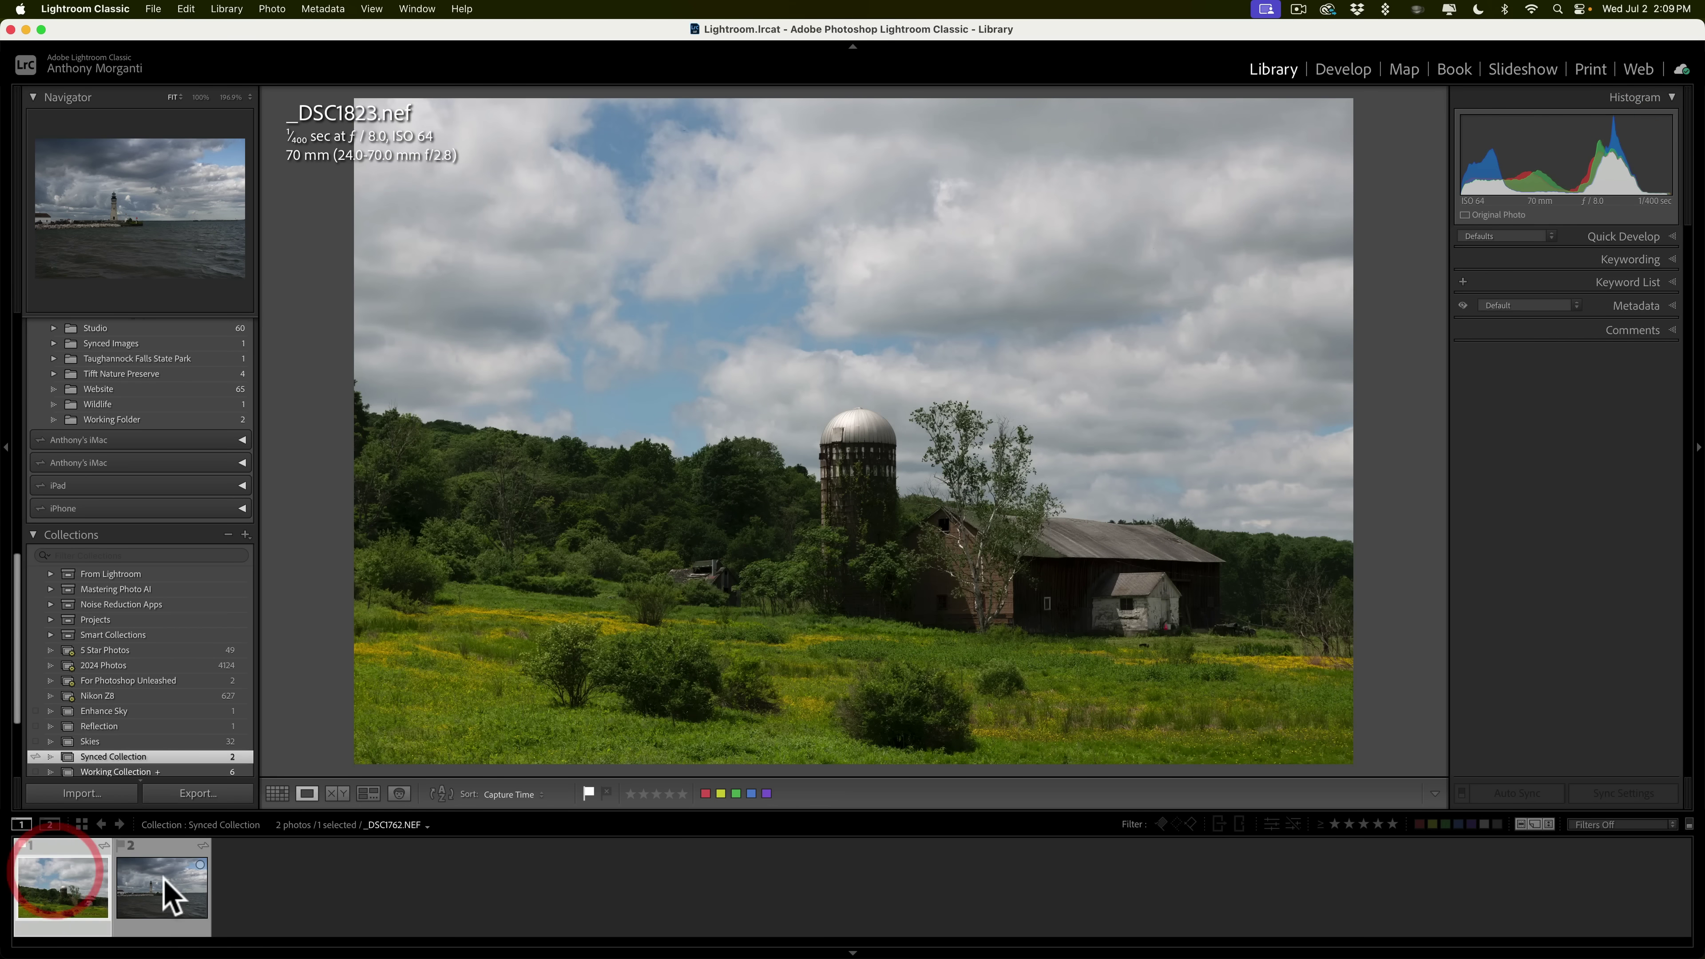
click(164, 897)
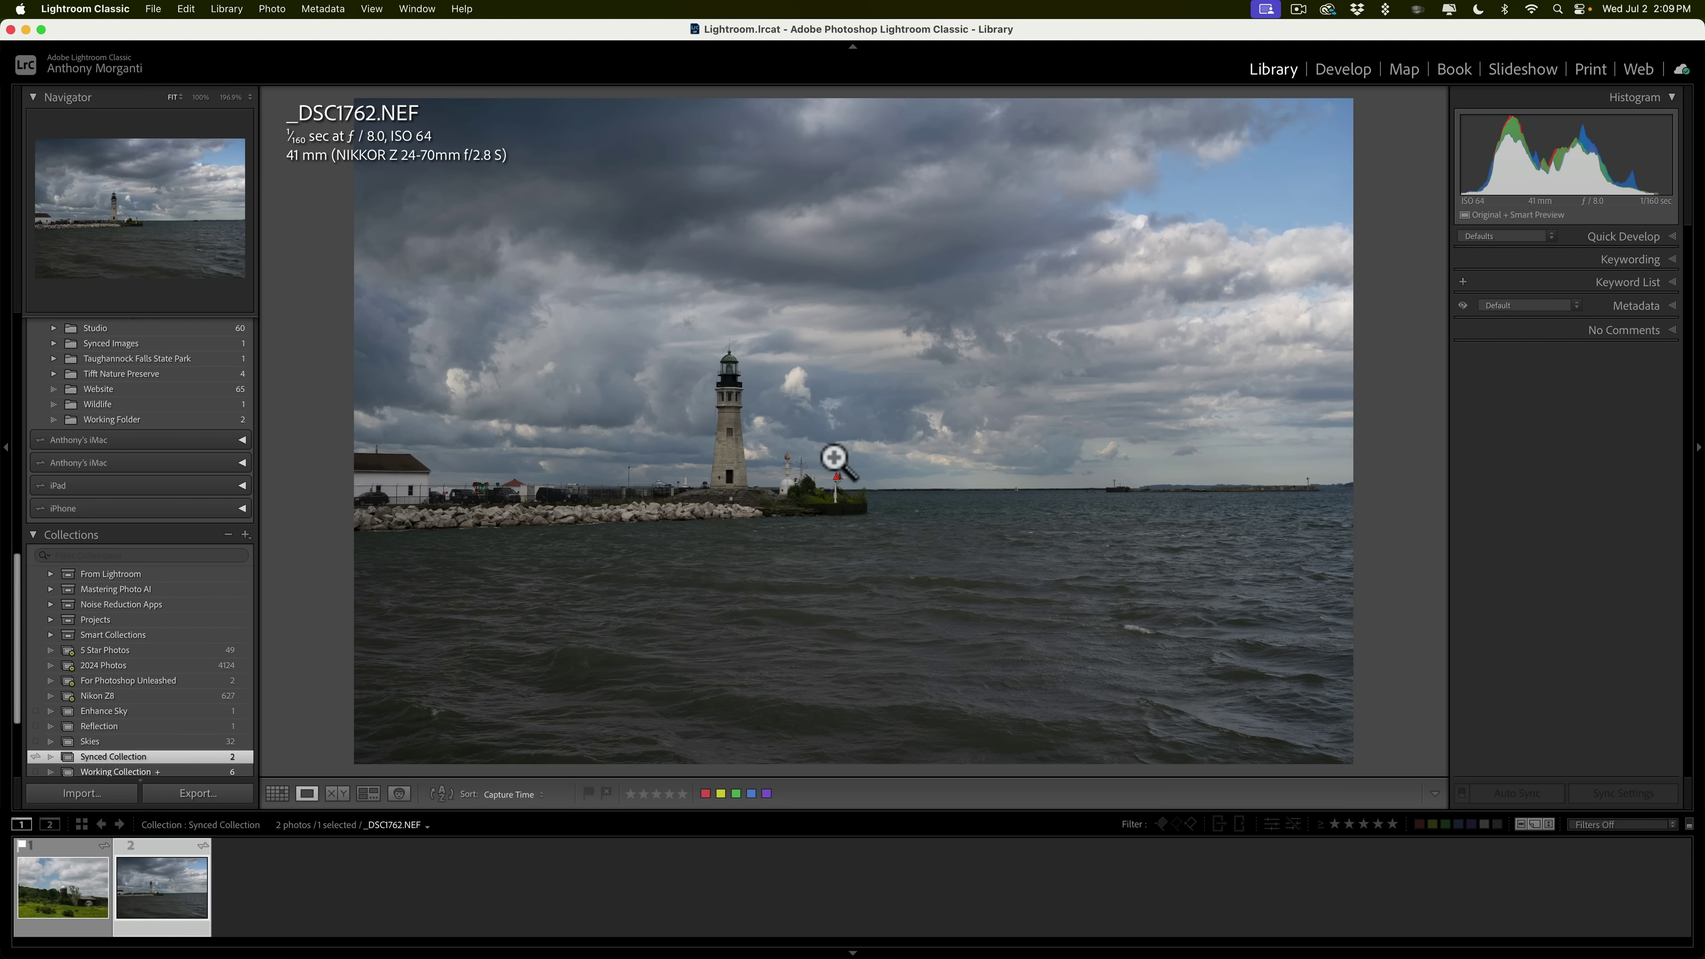
click(1344, 69)
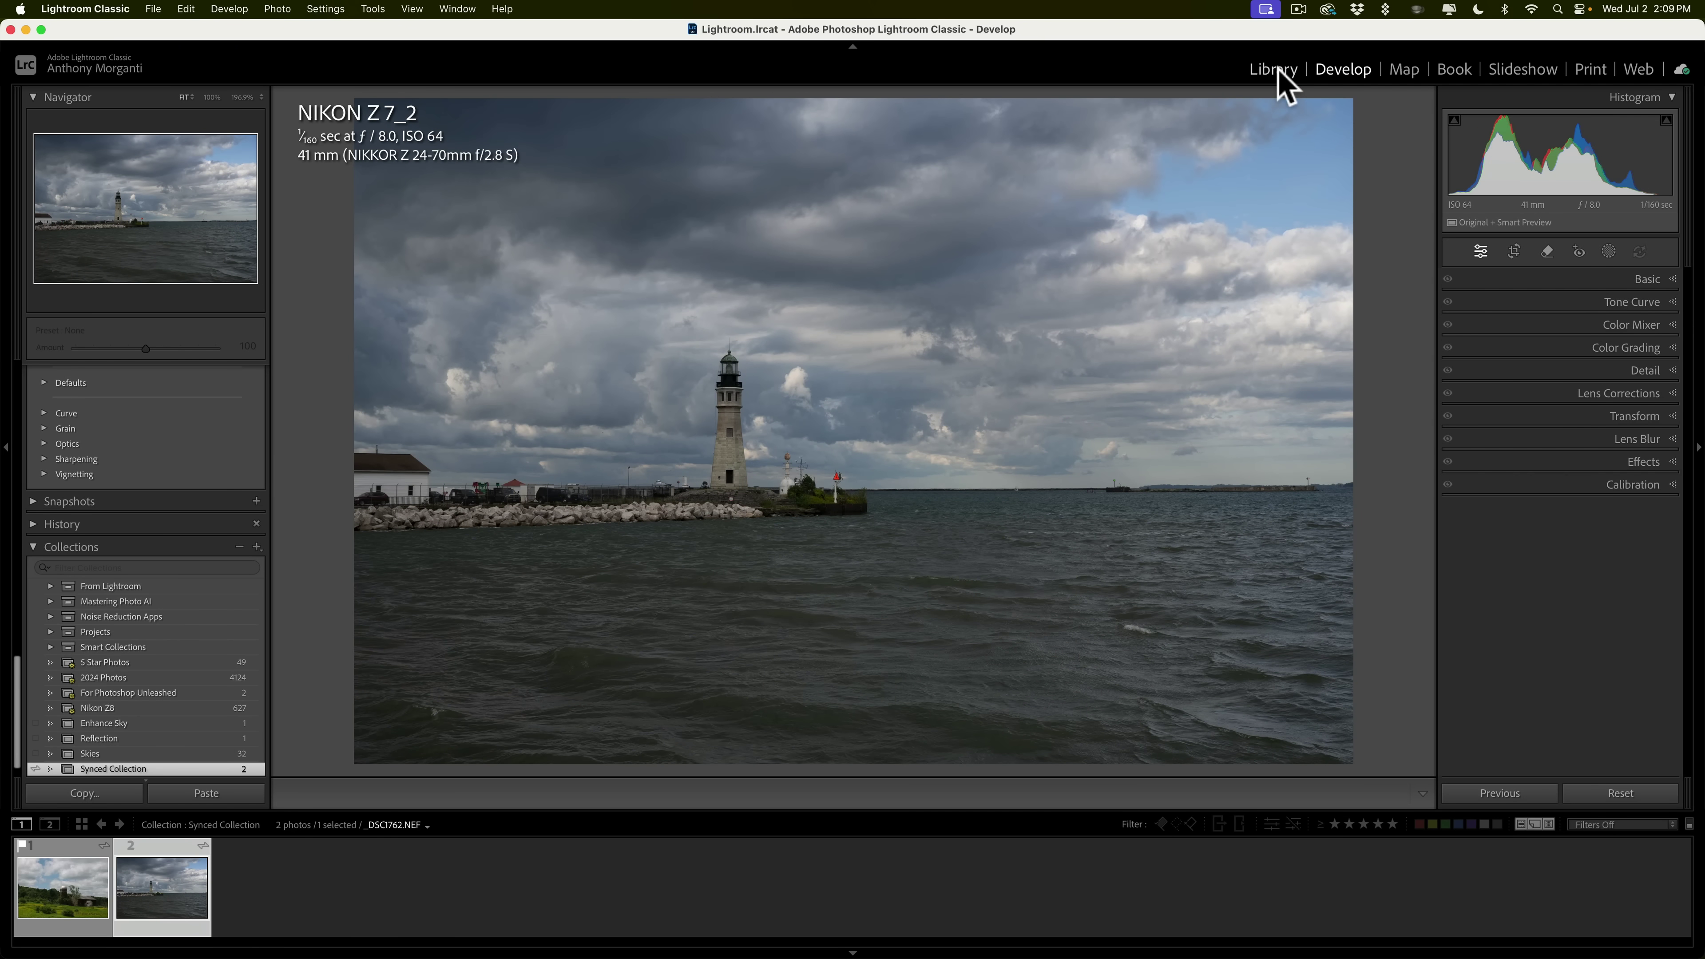
click(1279, 71)
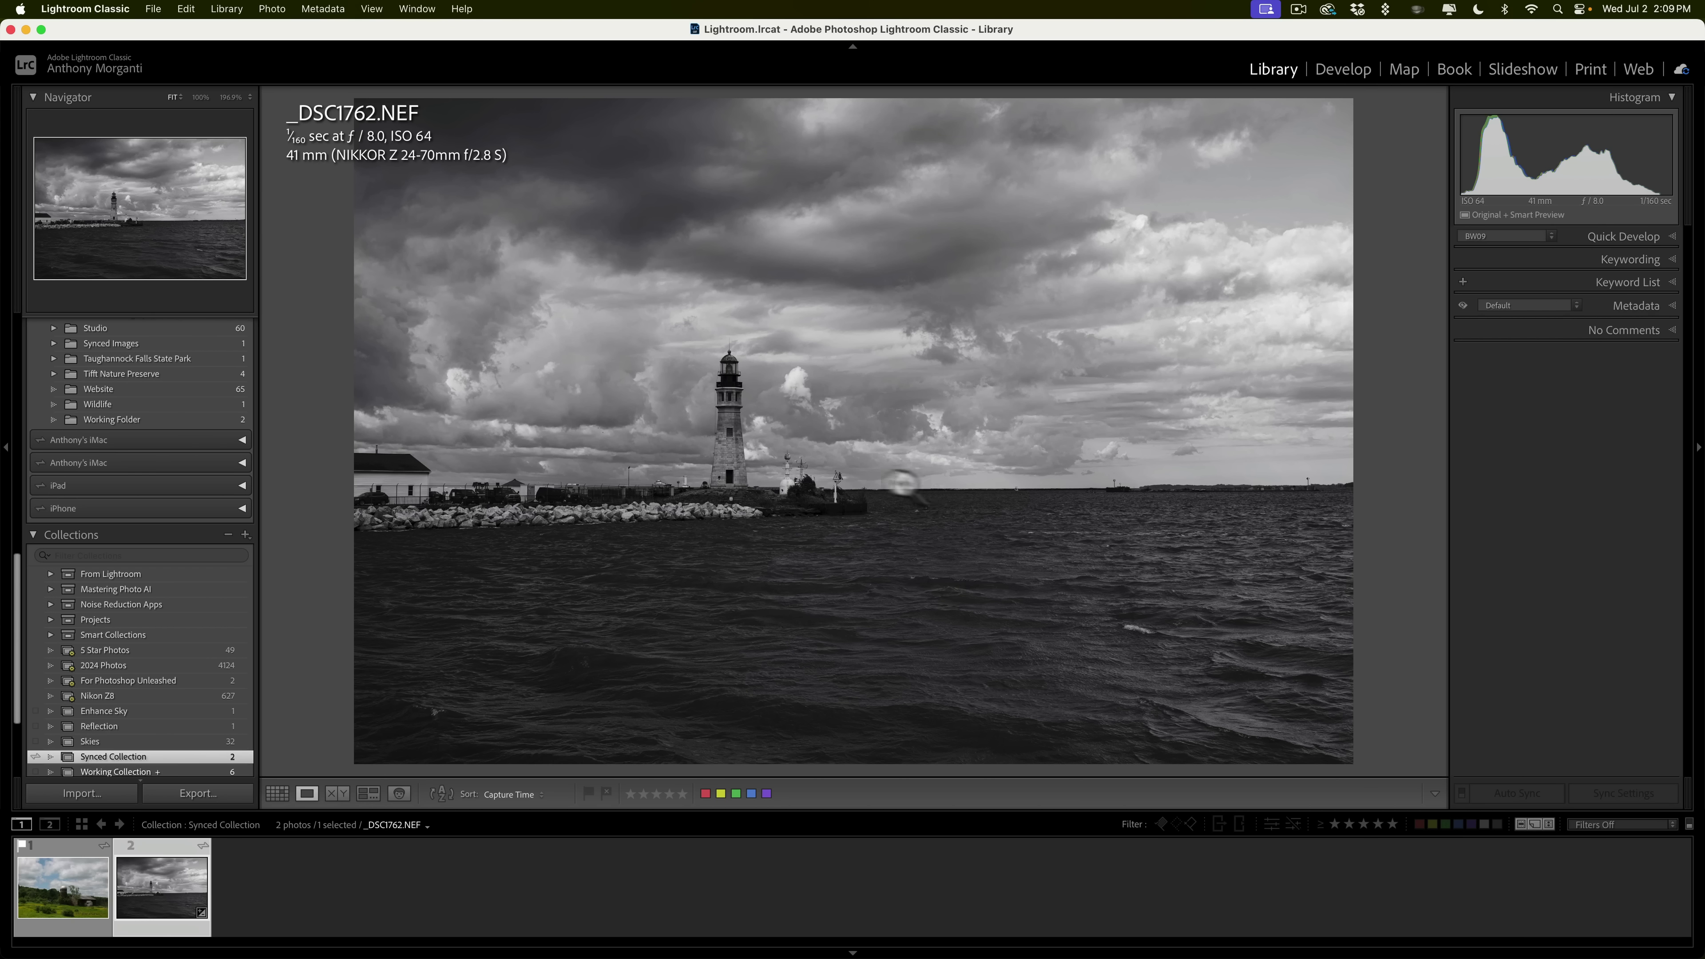
Step: Examine the lighthouse photo's synced Basic, Tone Curve and Color Grading adjustments in the Develop module
click(1344, 70)
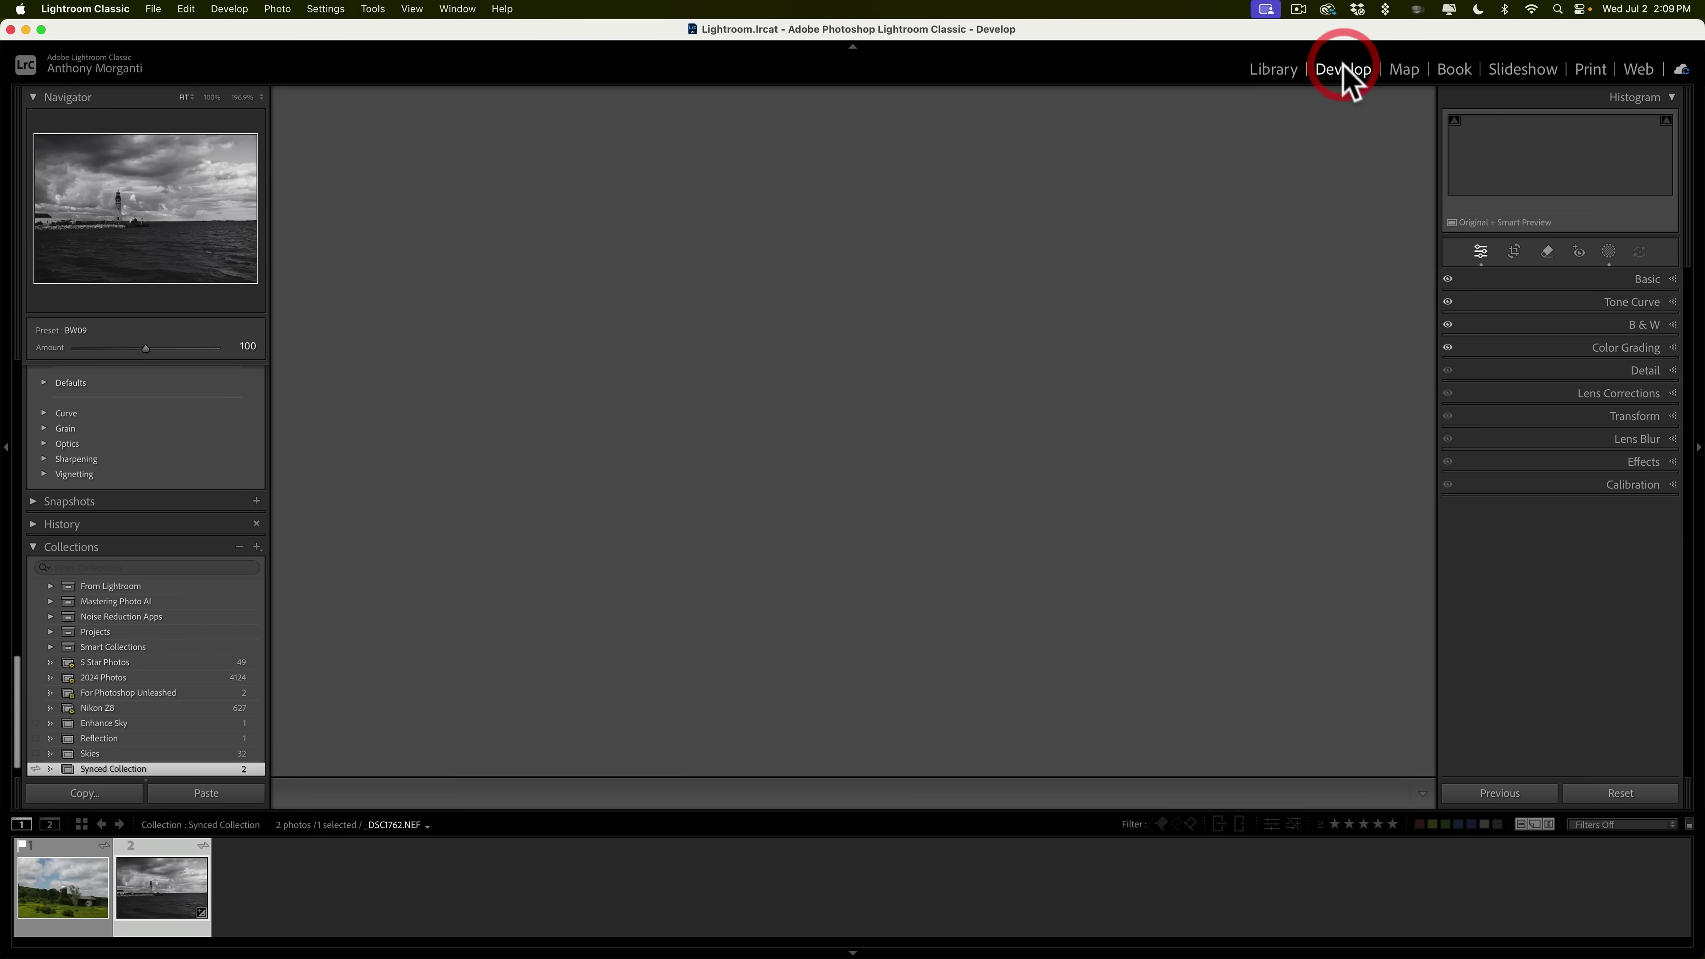
click(1639, 280)
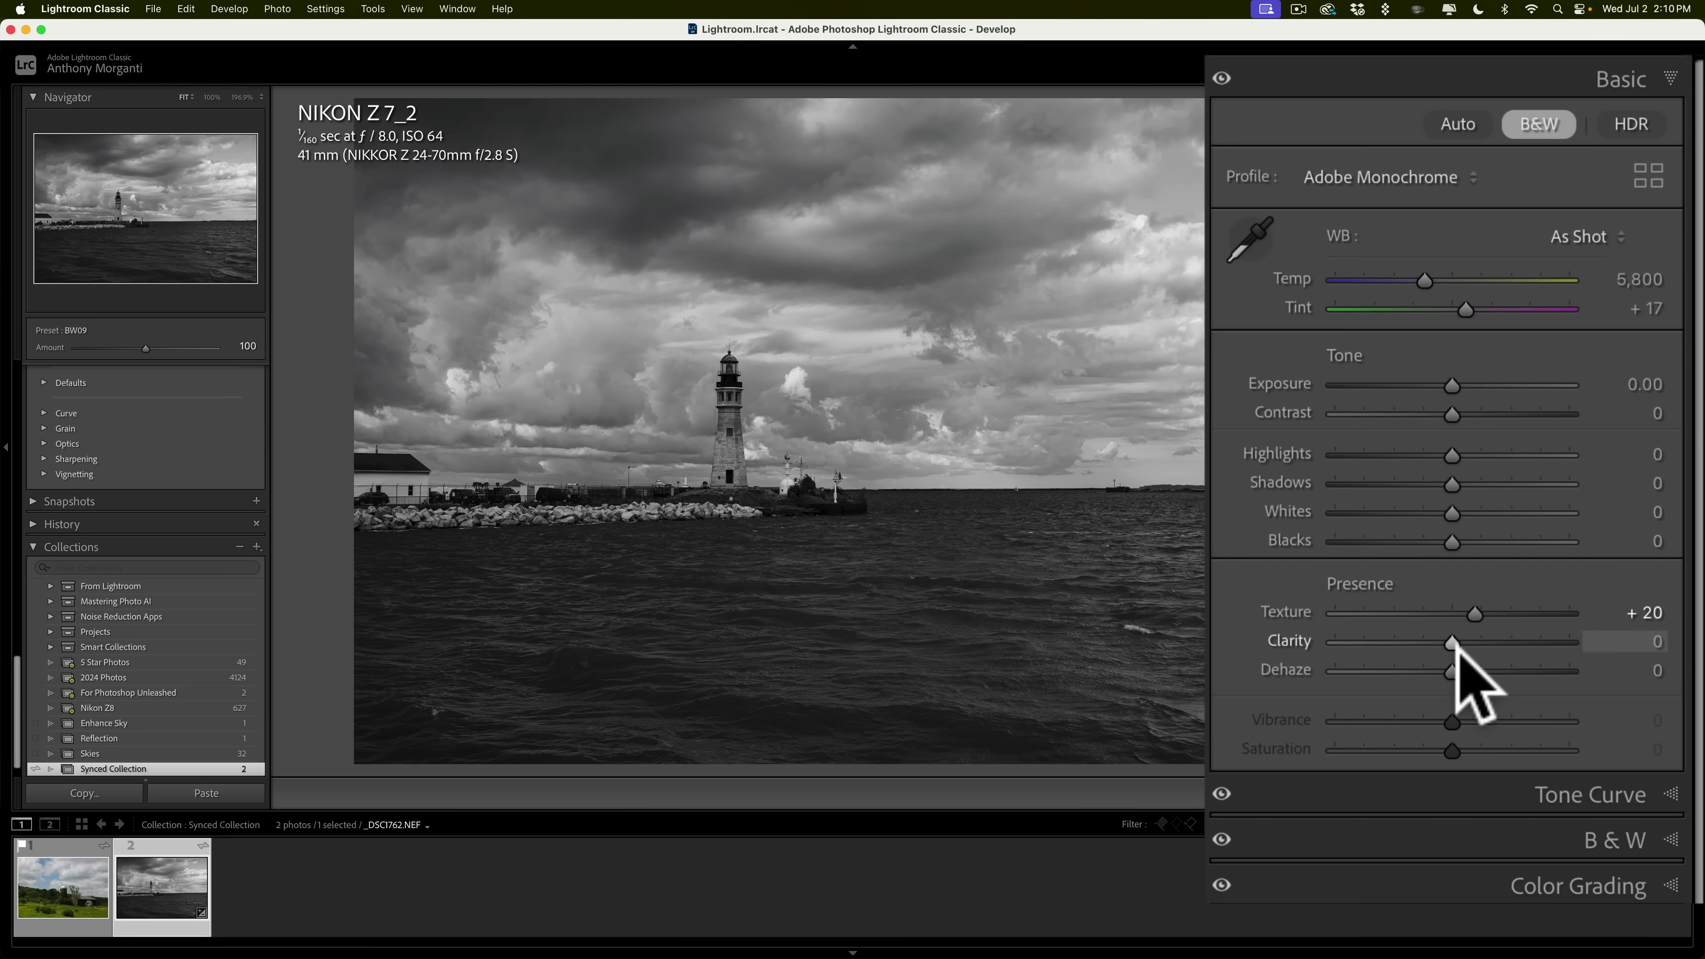
click(1601, 72)
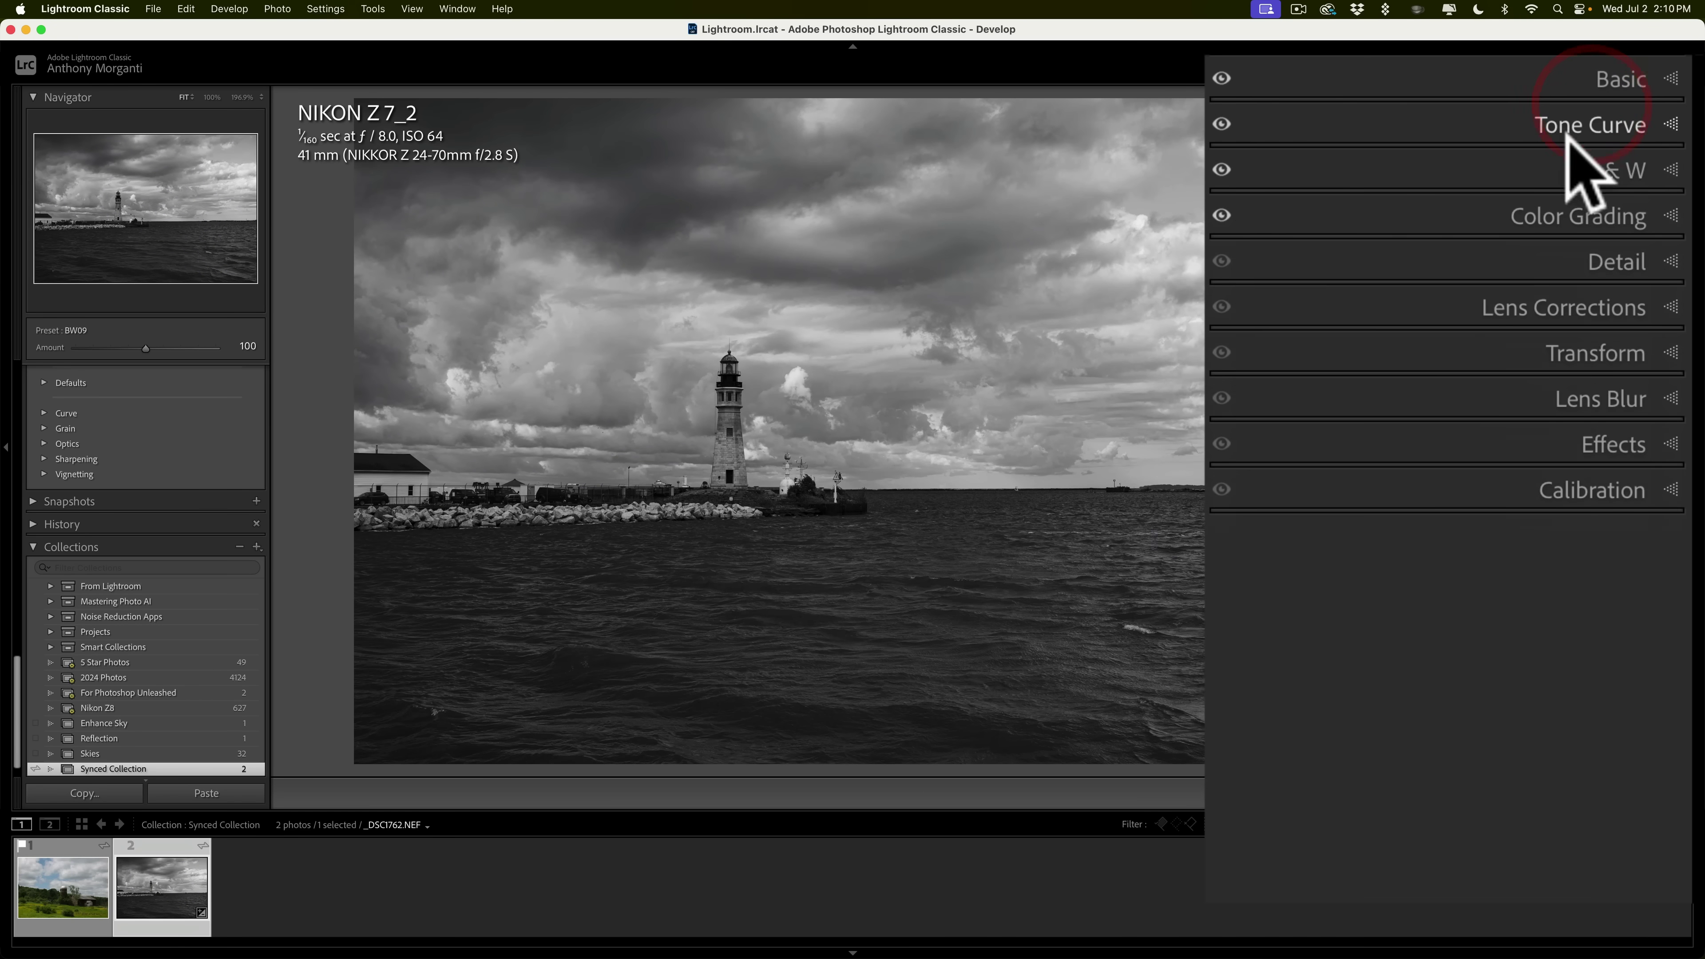
click(1571, 126)
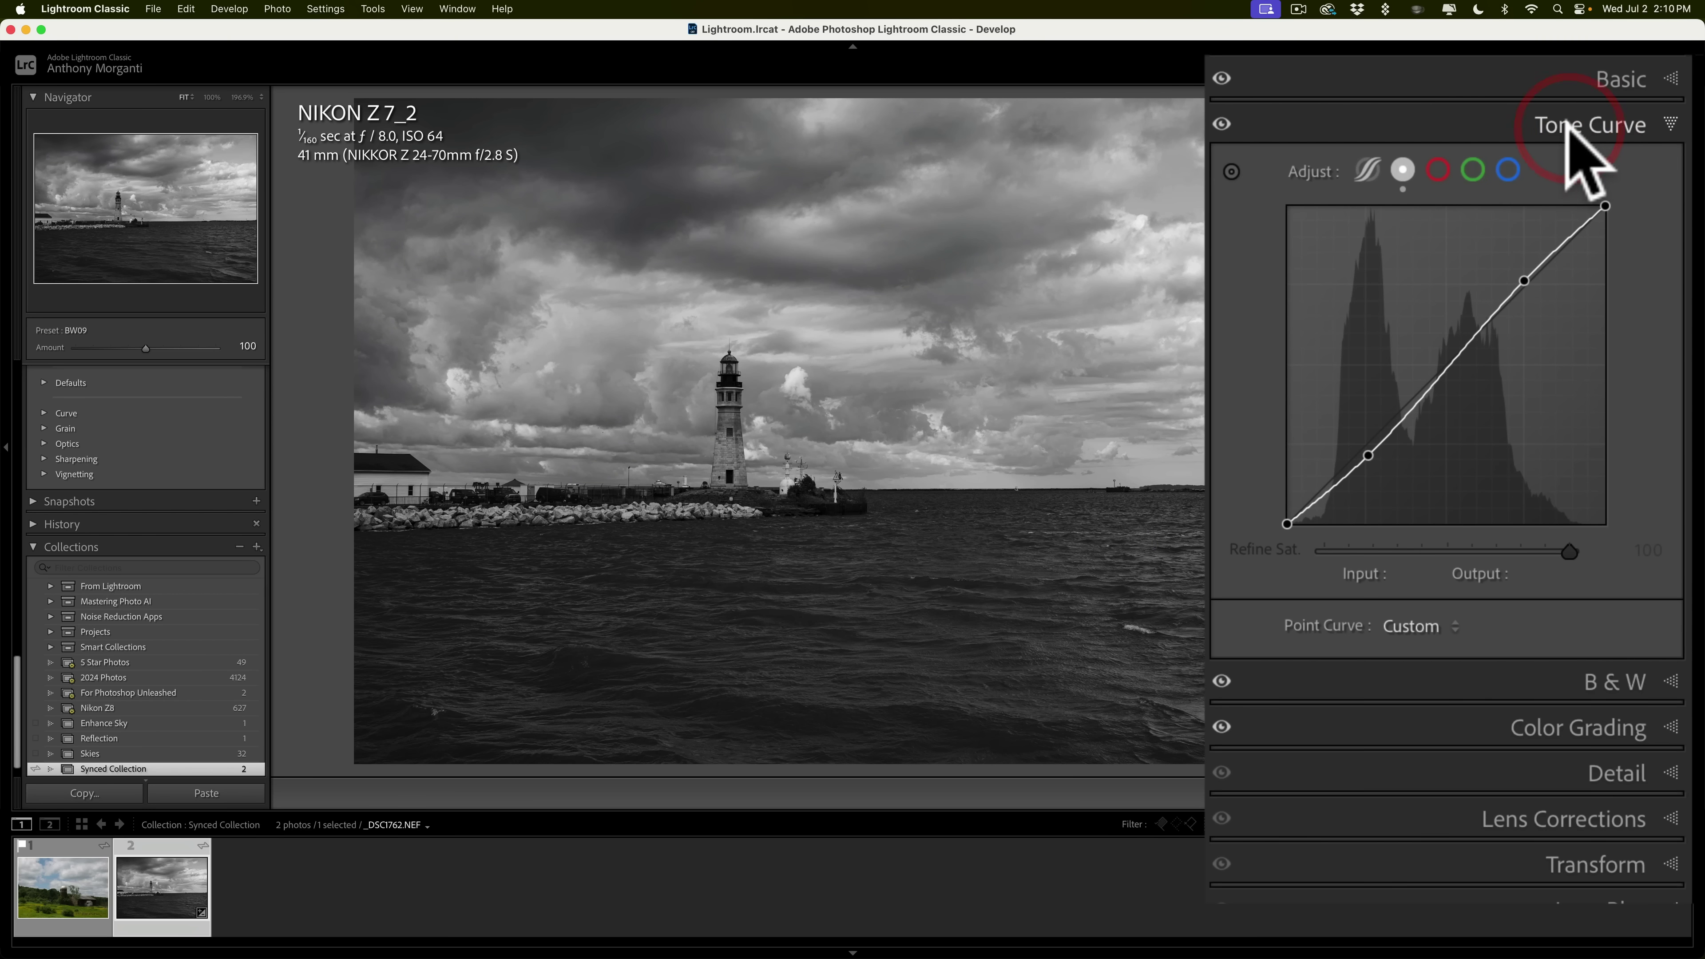
click(1571, 125)
click(1571, 217)
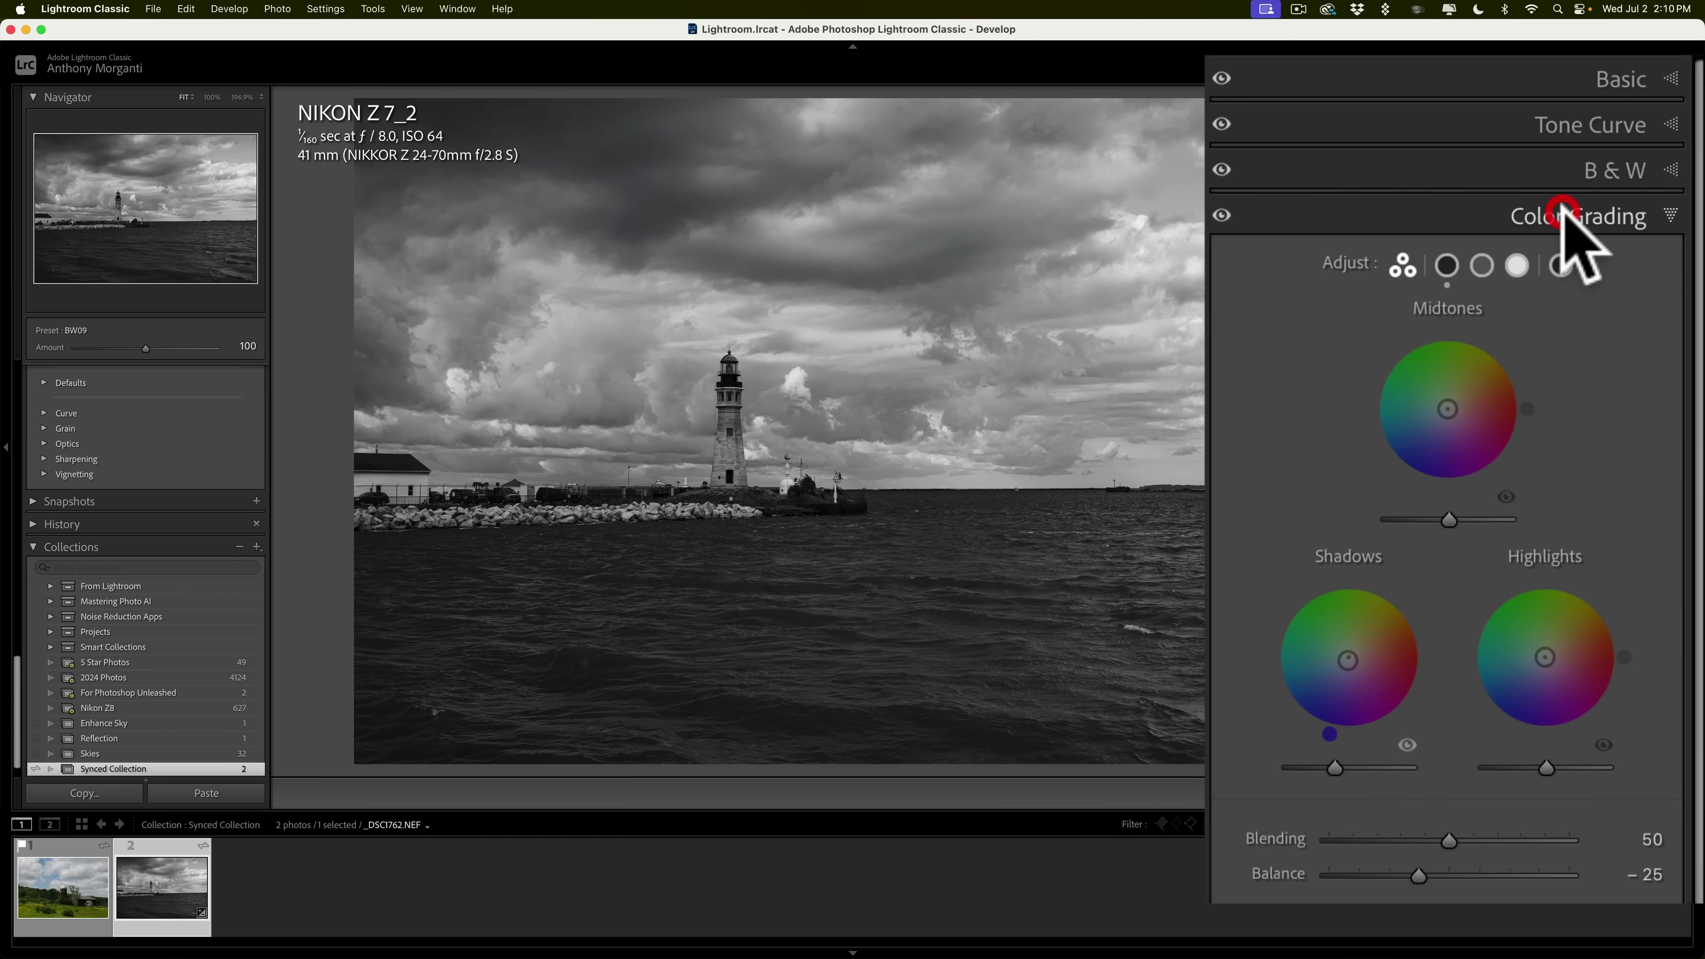
click(1563, 209)
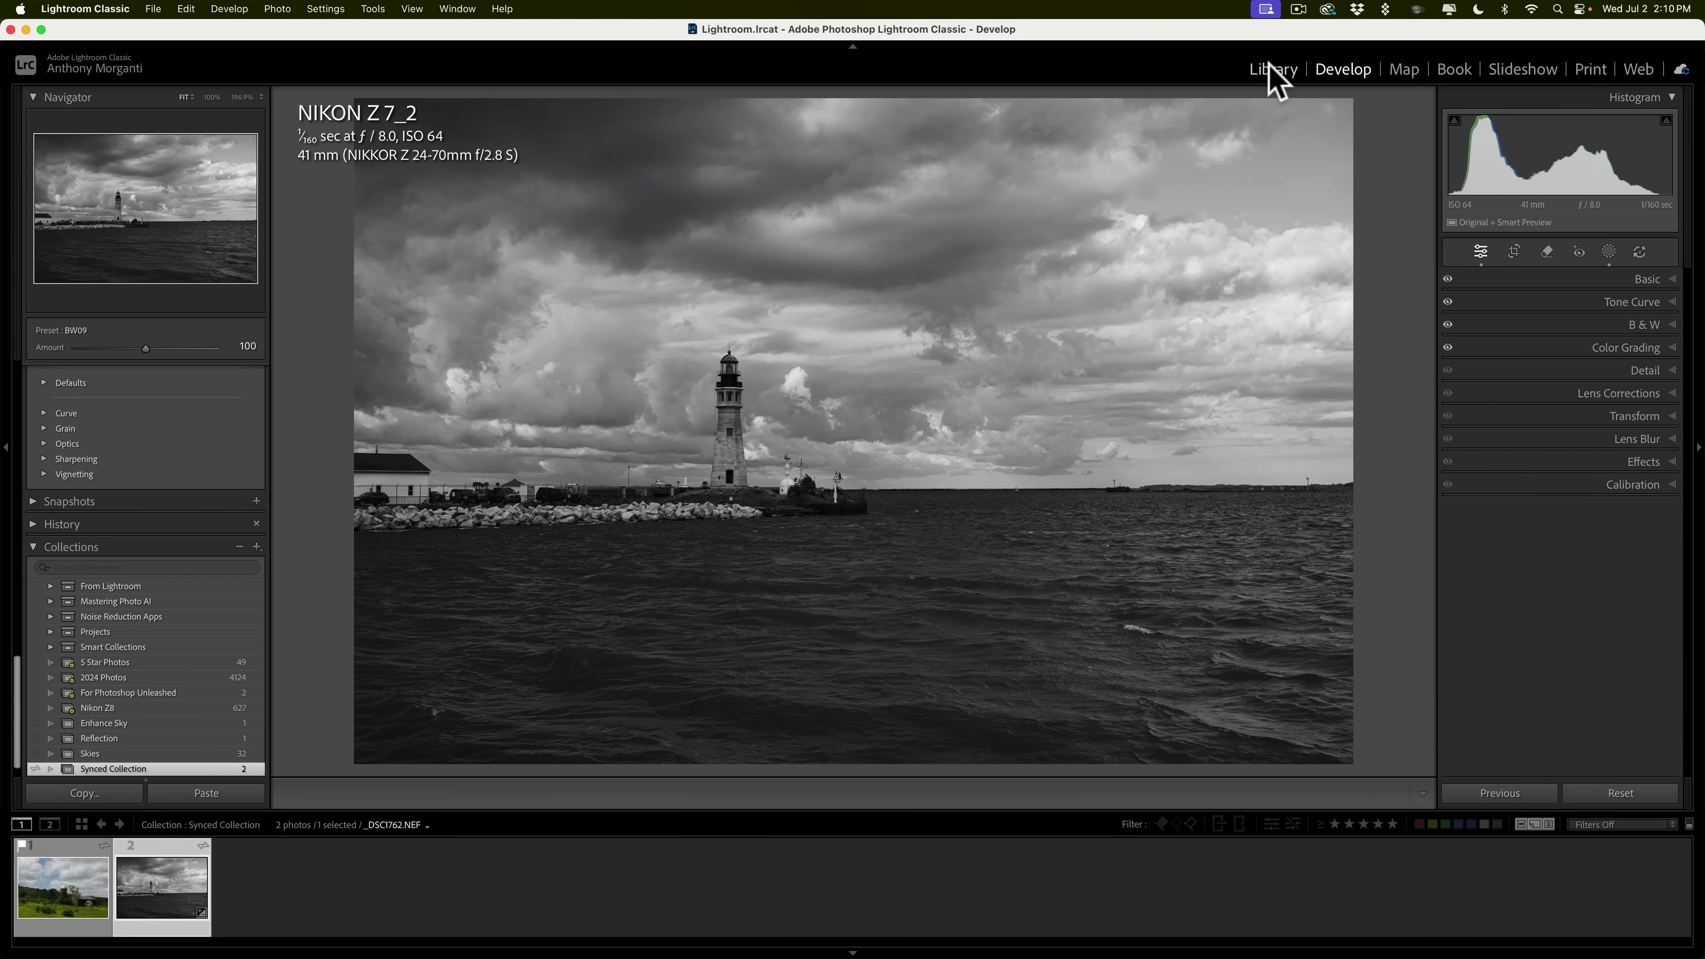
Step: Return to the Library and look through the Lightroom folder's subfolders for the Synced Images folder
click(1270, 69)
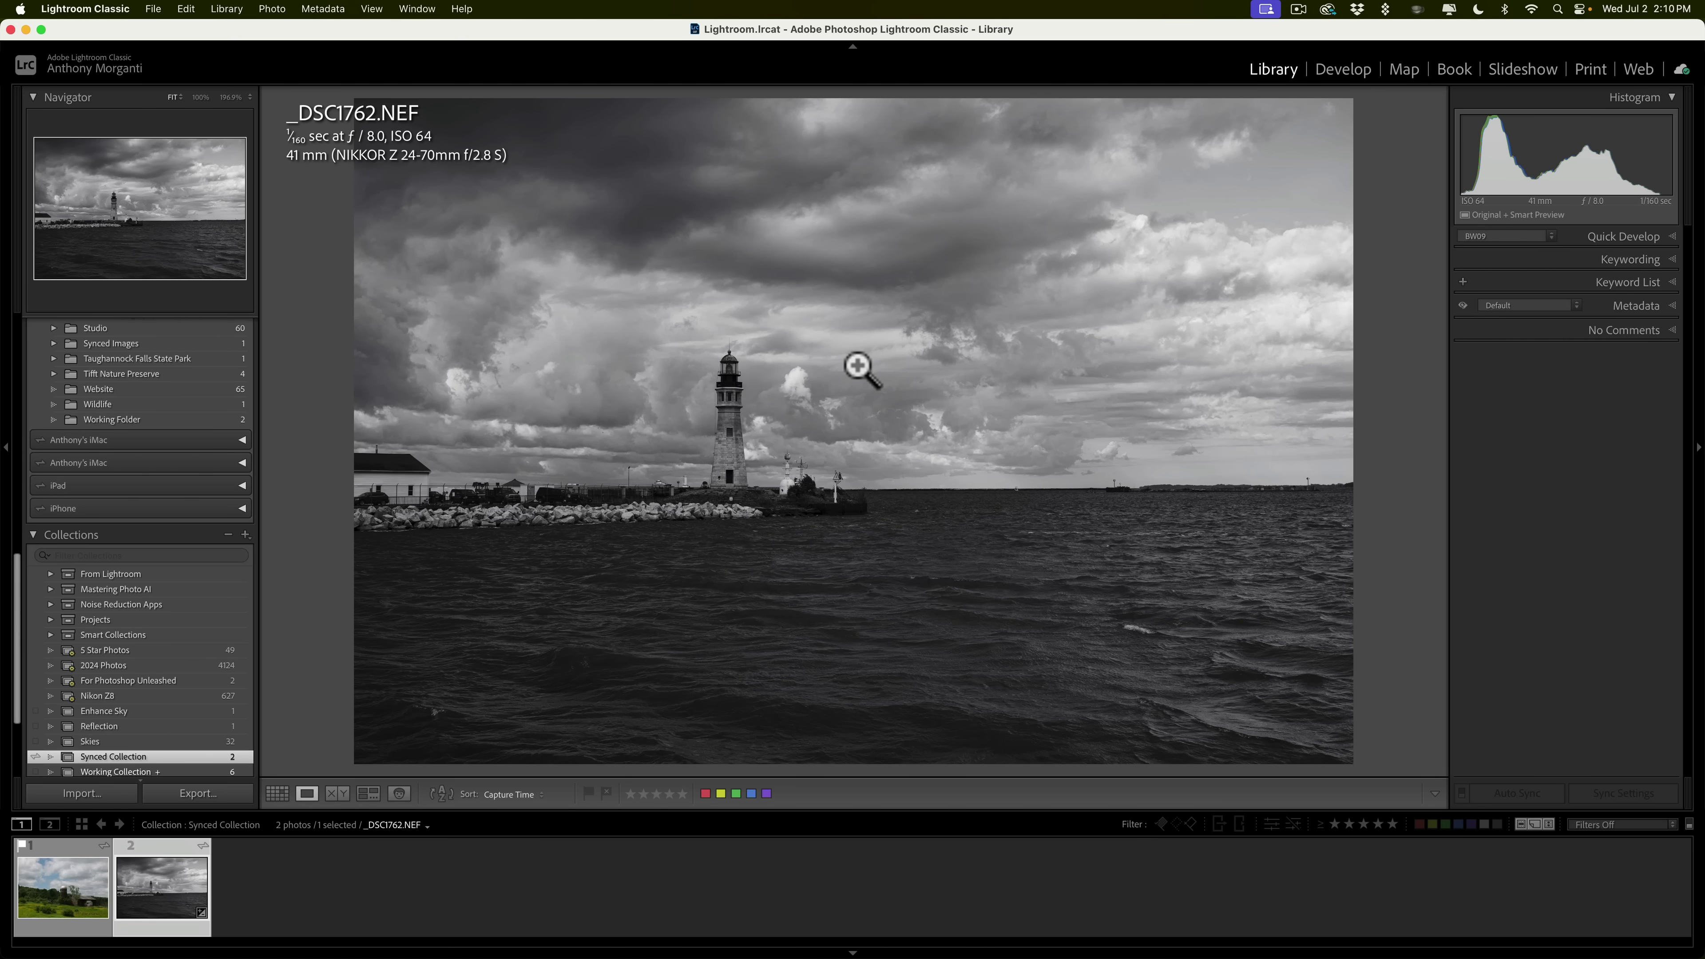
scroll(107, 404, up, 15)
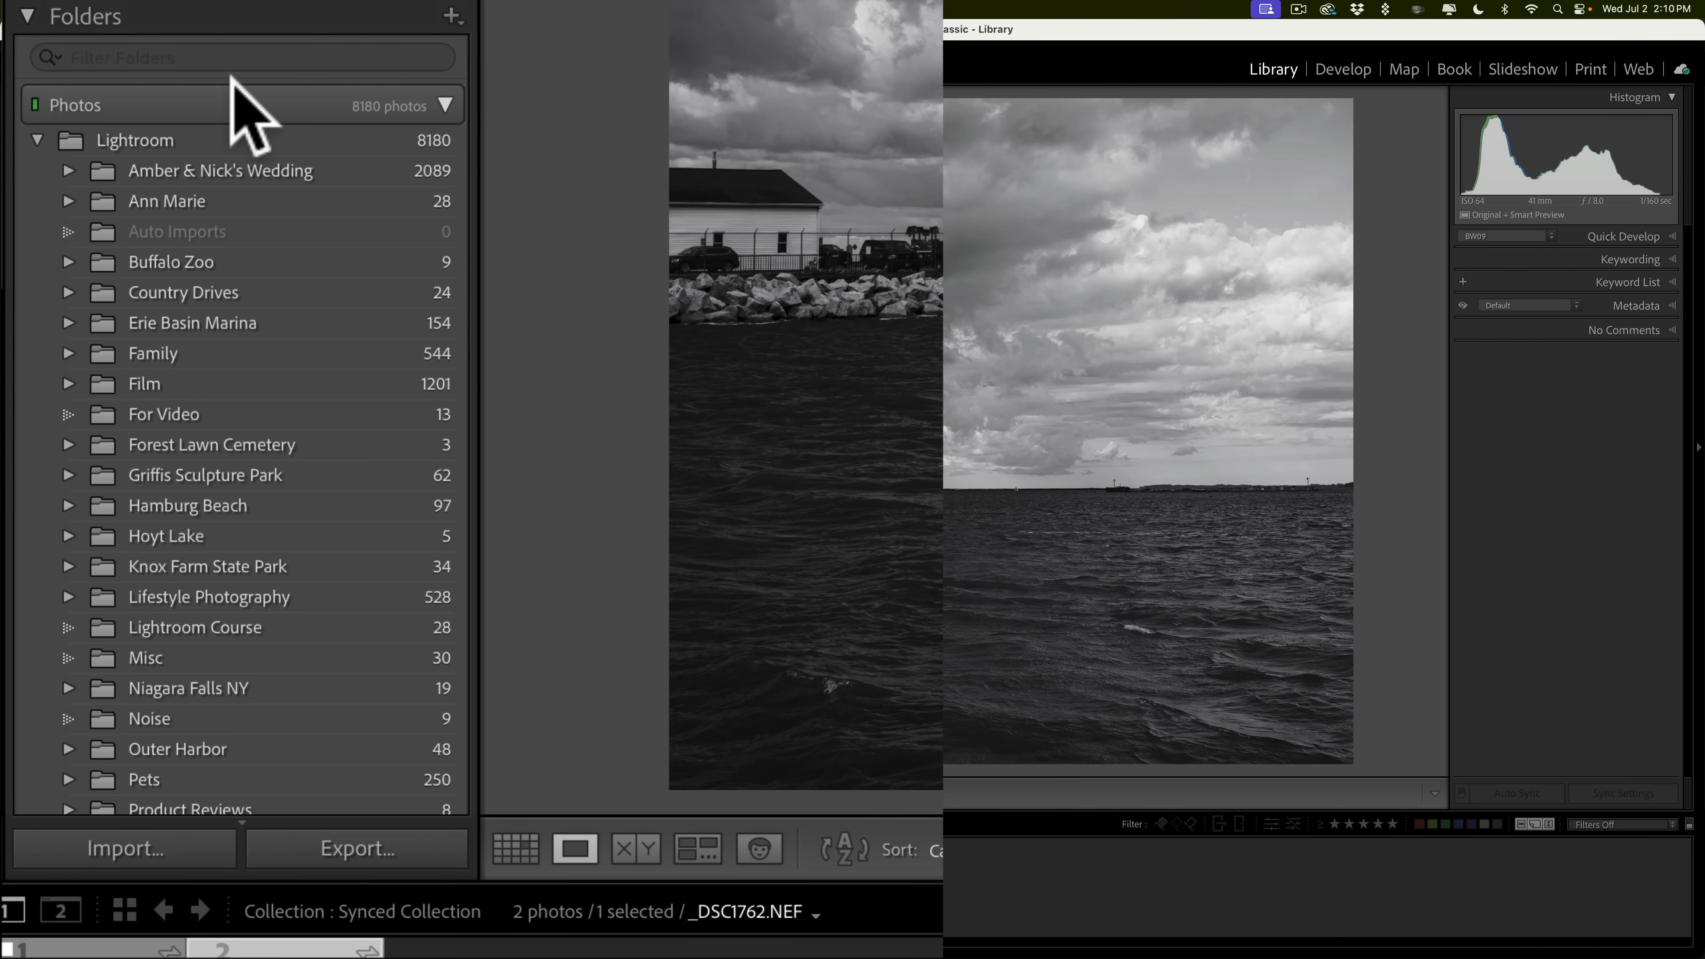
scroll(236, 229, down, 8)
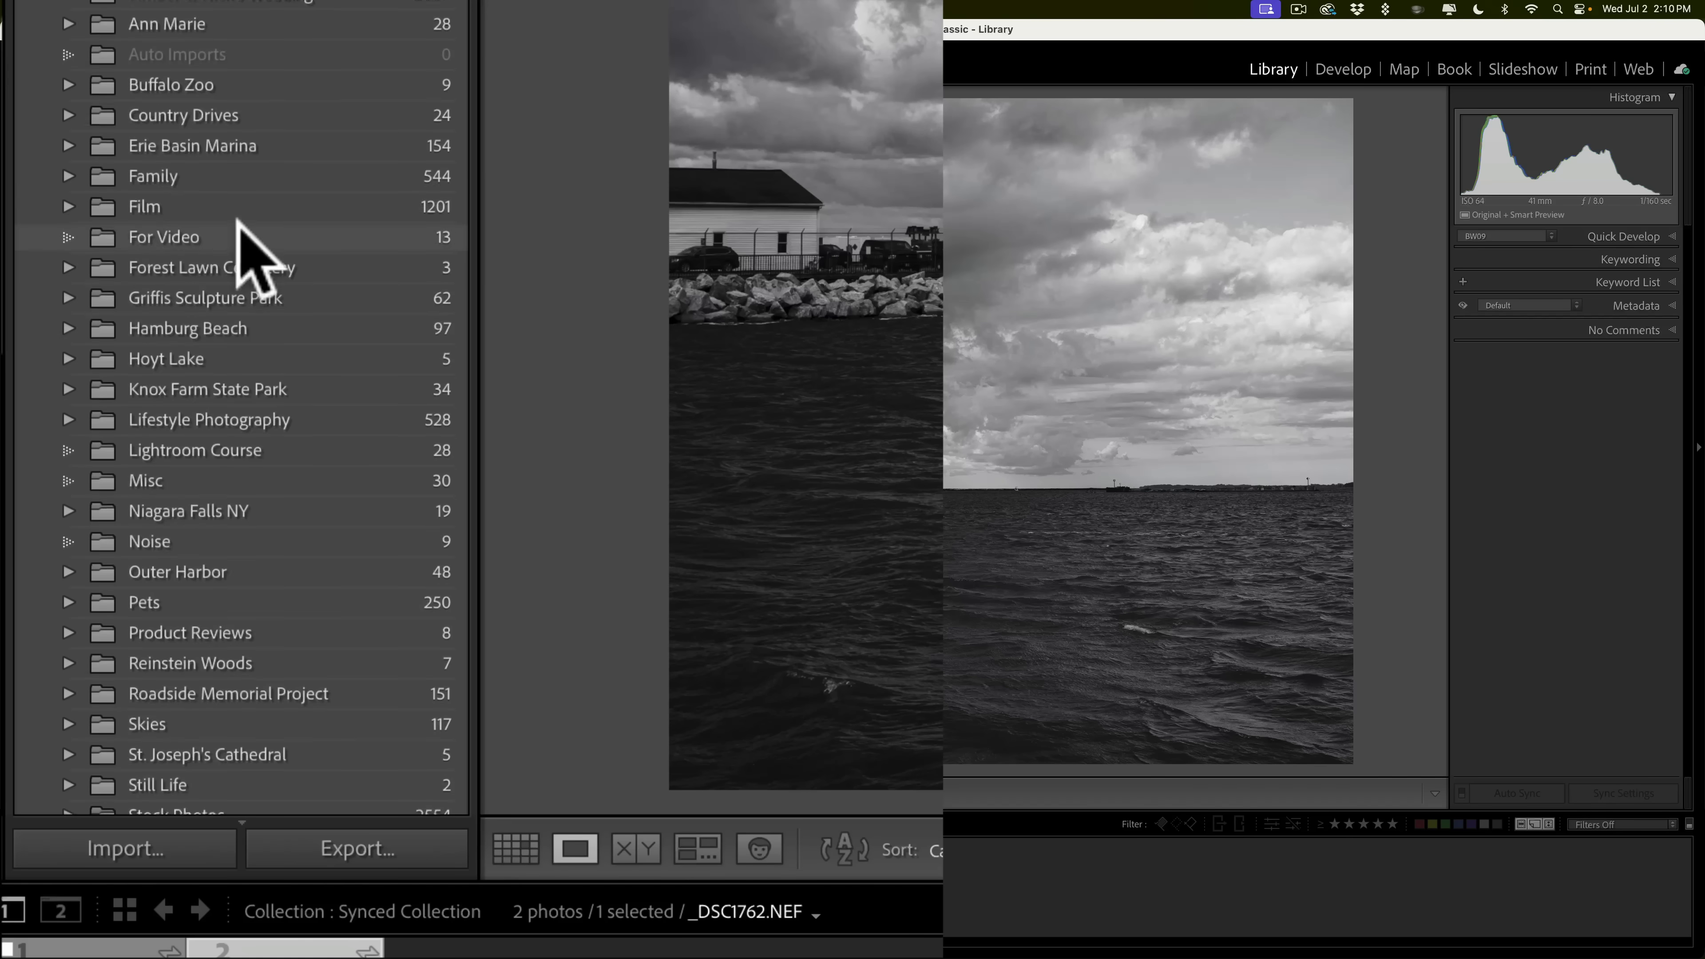
scroll(237, 221, down, 3)
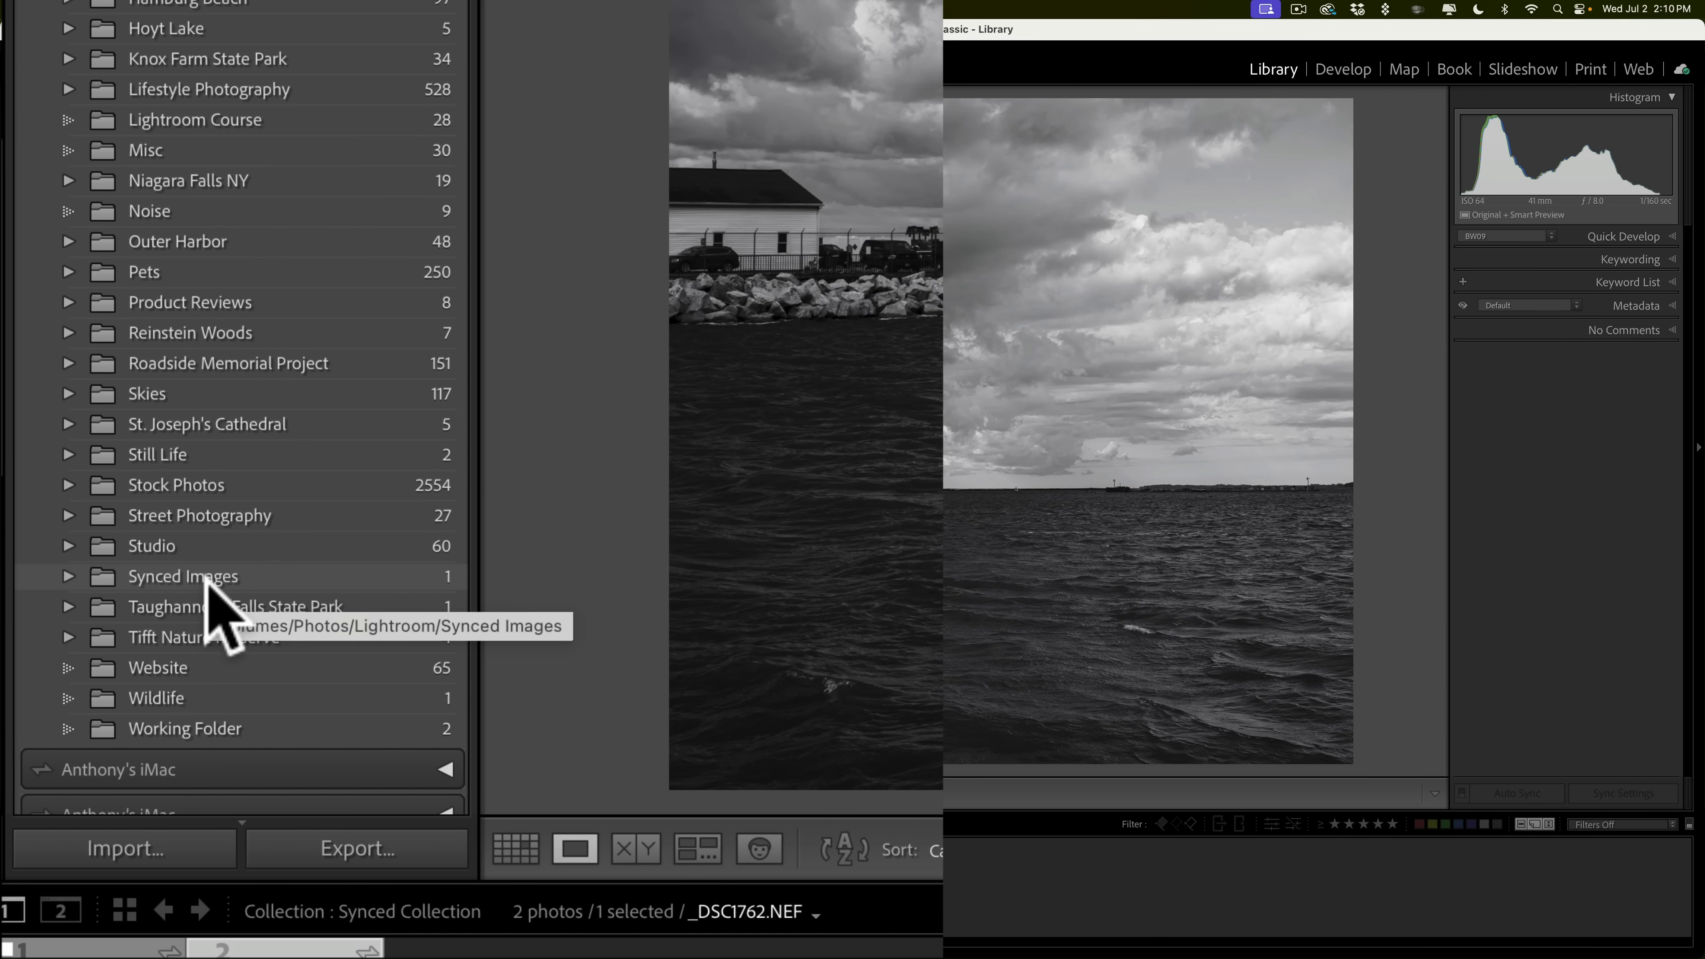
scroll(207, 579, up, 10)
scroll(205, 579, up, 2)
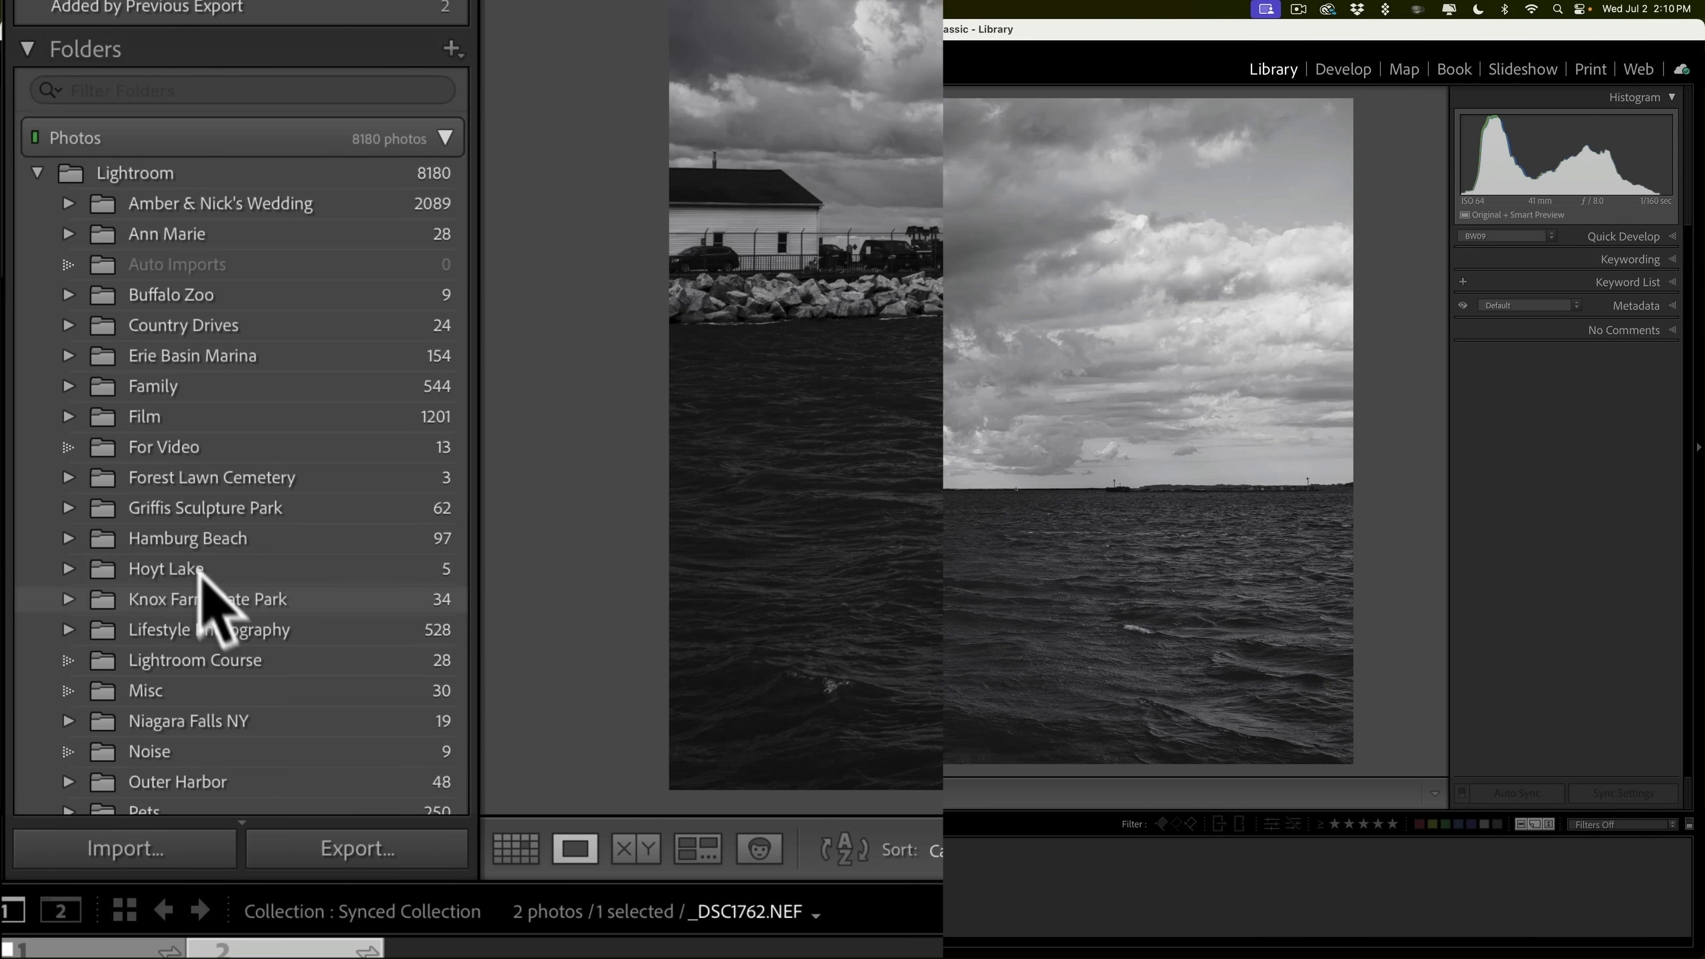
right_click(143, 169)
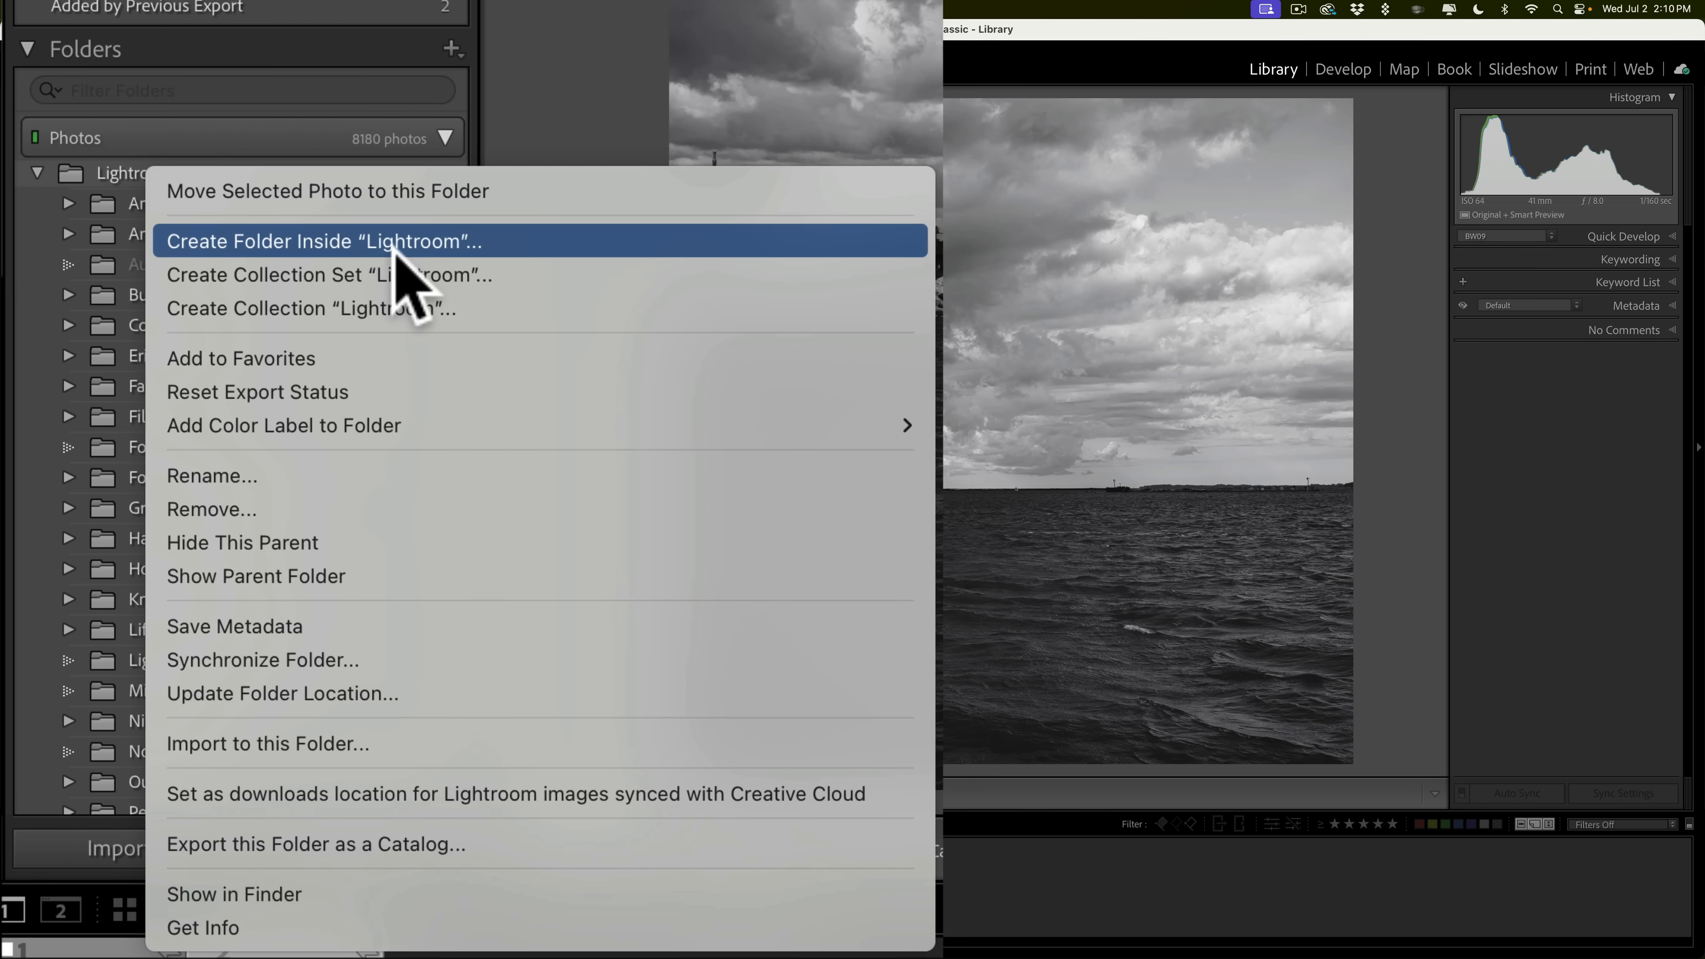
click(349, 248)
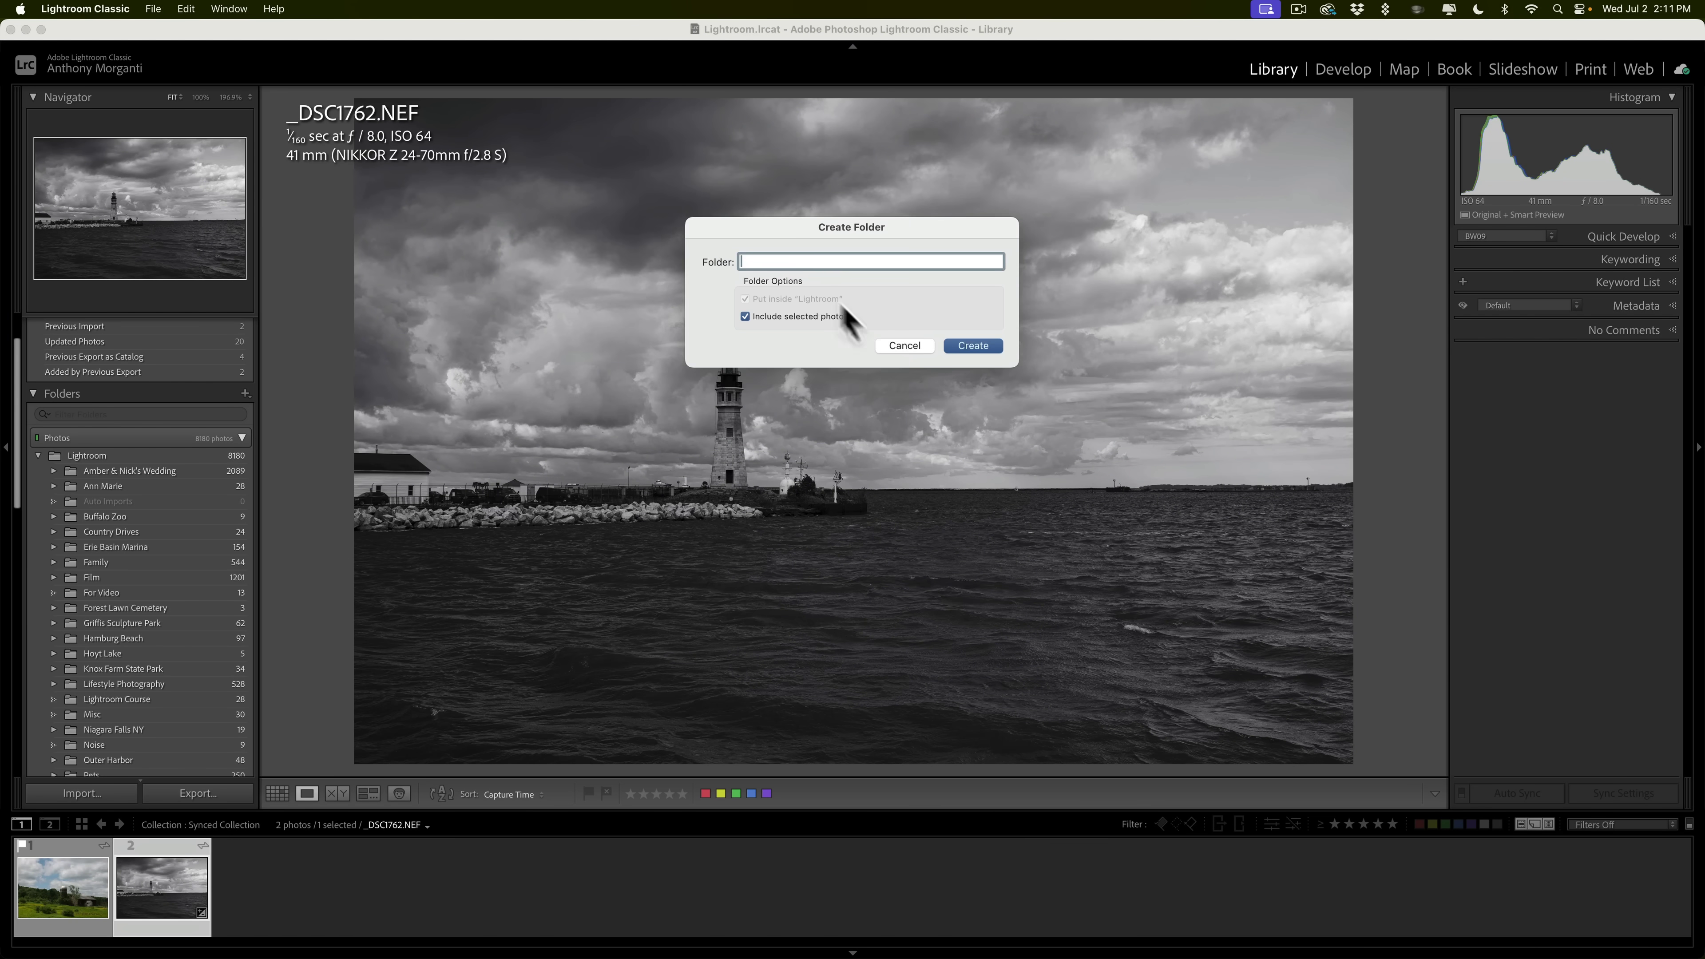
click(903, 345)
Step: Open the Synced Images folder inside the Lightroom folder
scroll(209, 648, down, 4)
scroll(201, 649, down, 5)
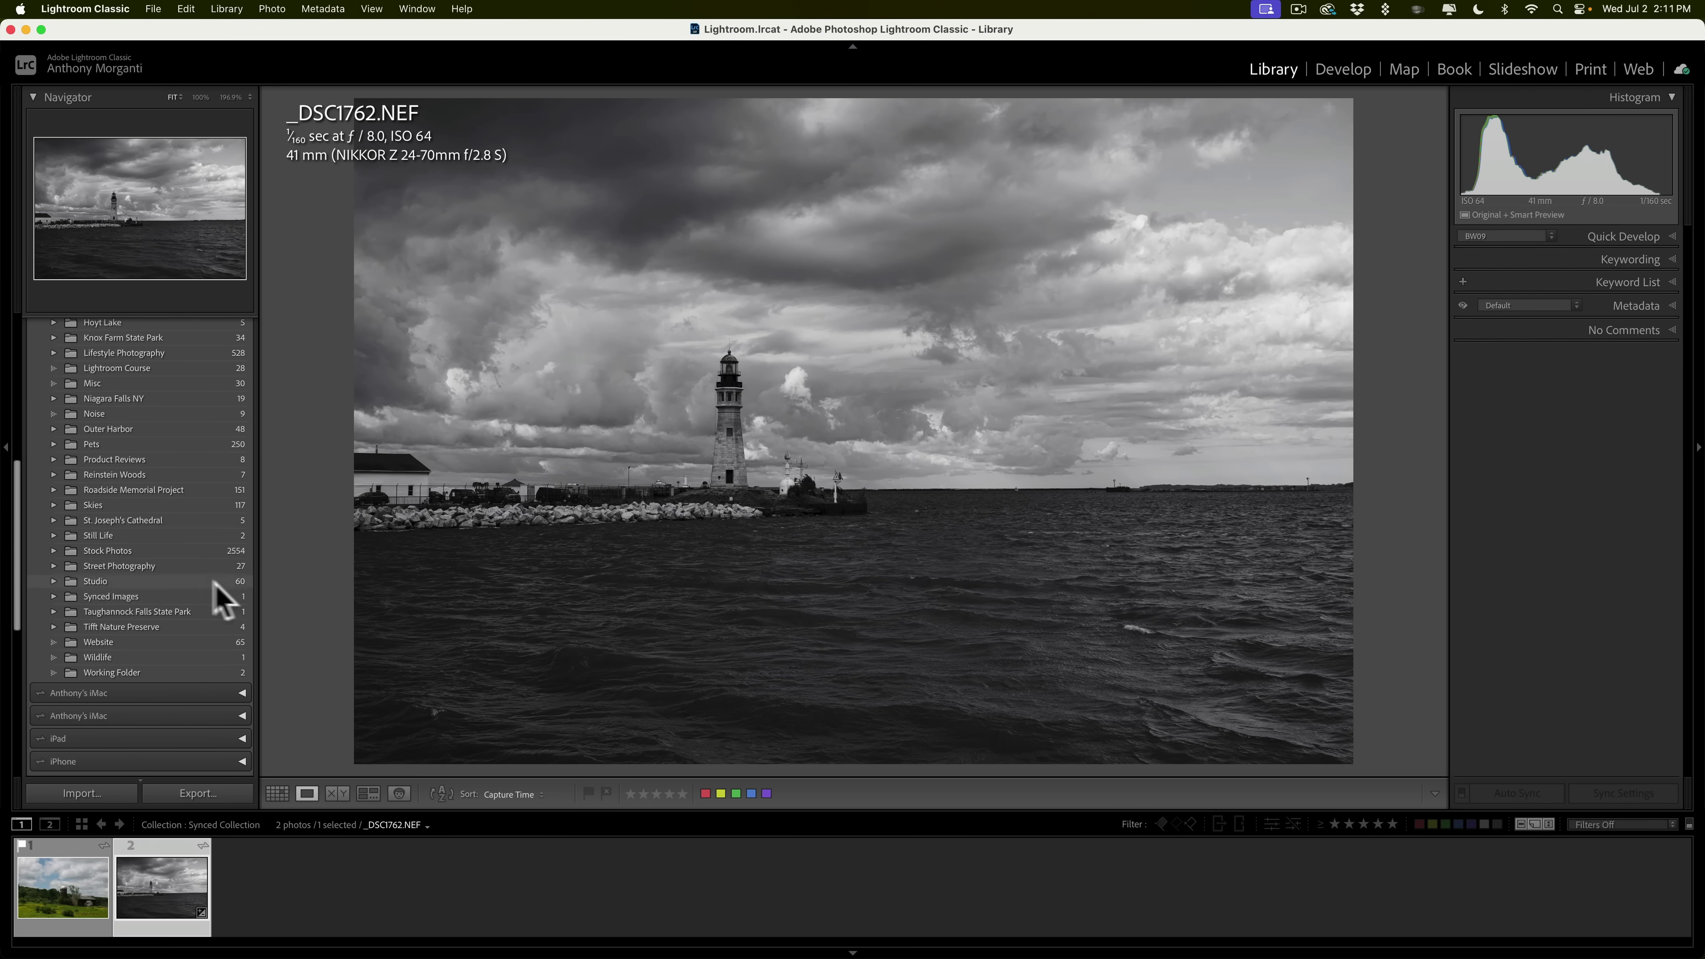
click(114, 596)
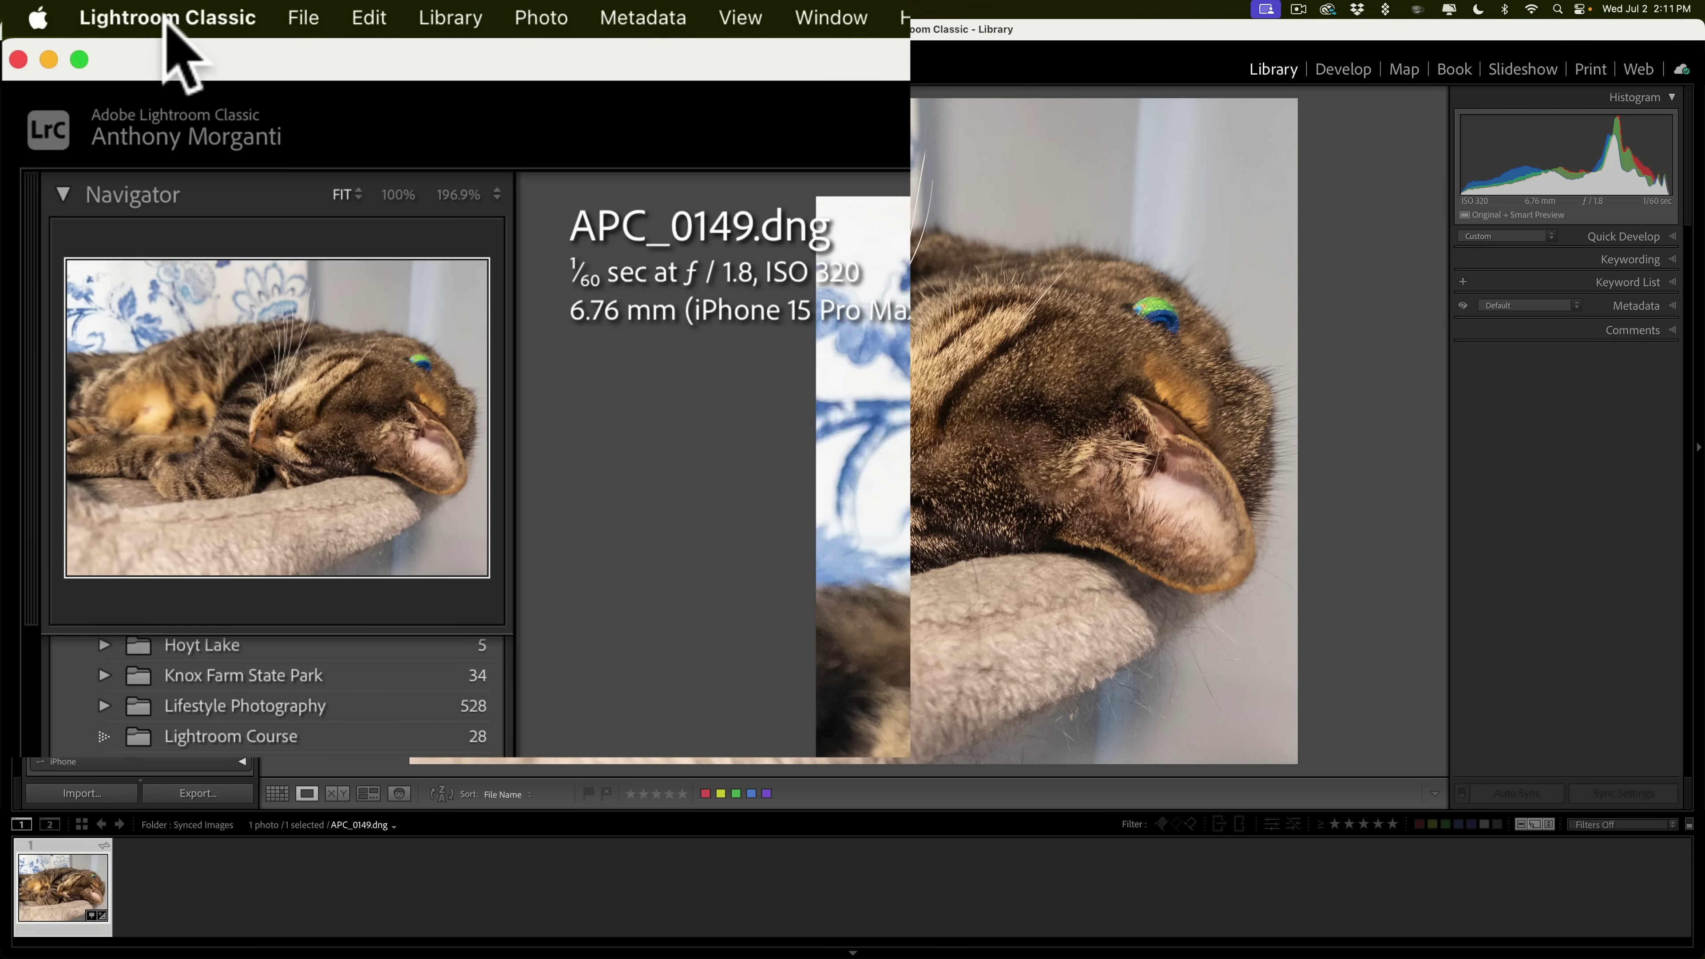
Step: Inspect the synced images location in the Lightroom Sync preferences, view its folder chooser, and close both without changes
click(166, 17)
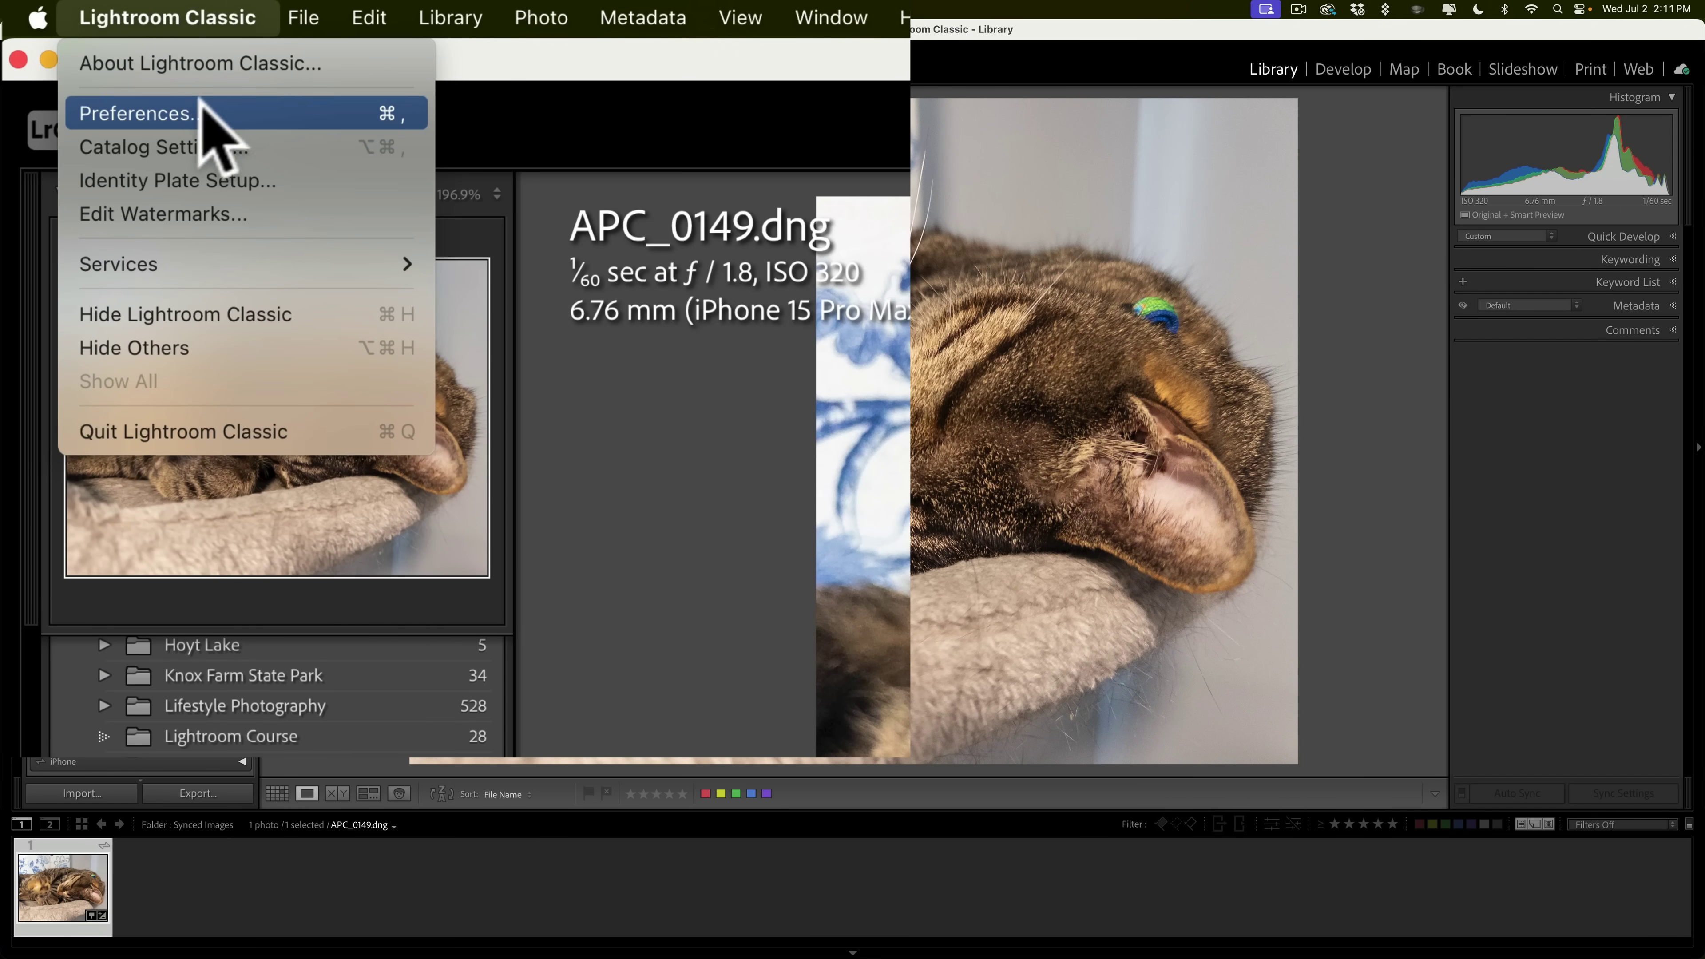
mouse_move(373, 30)
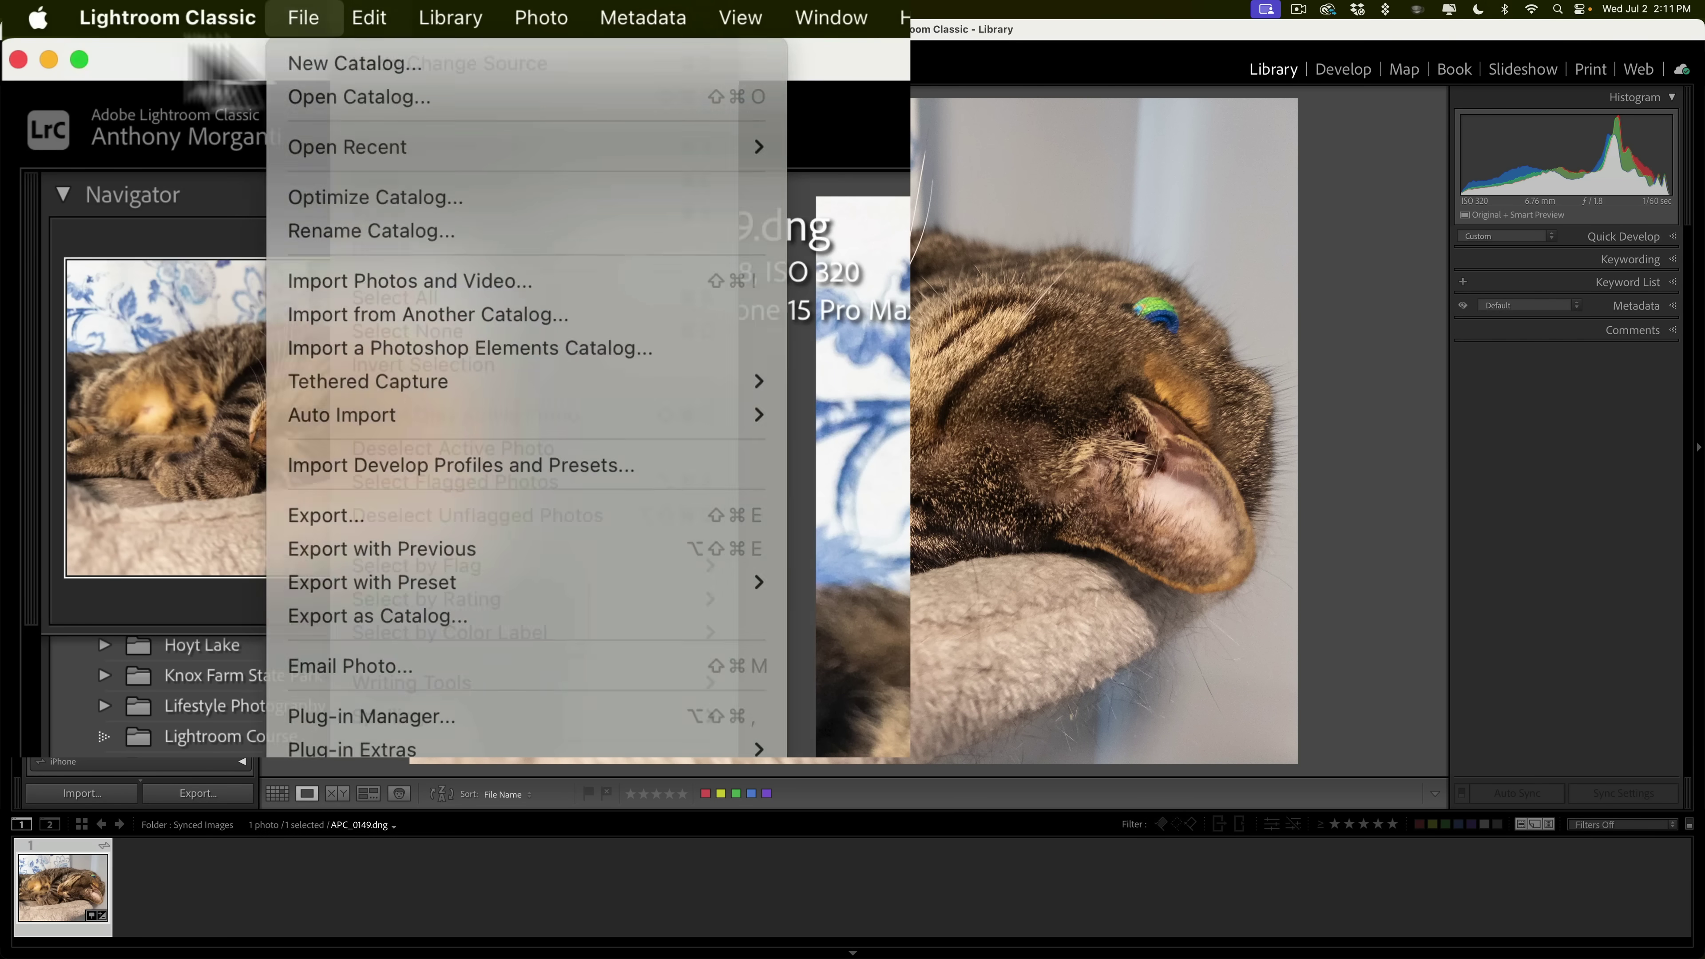
click(74, 55)
key(super+comma)
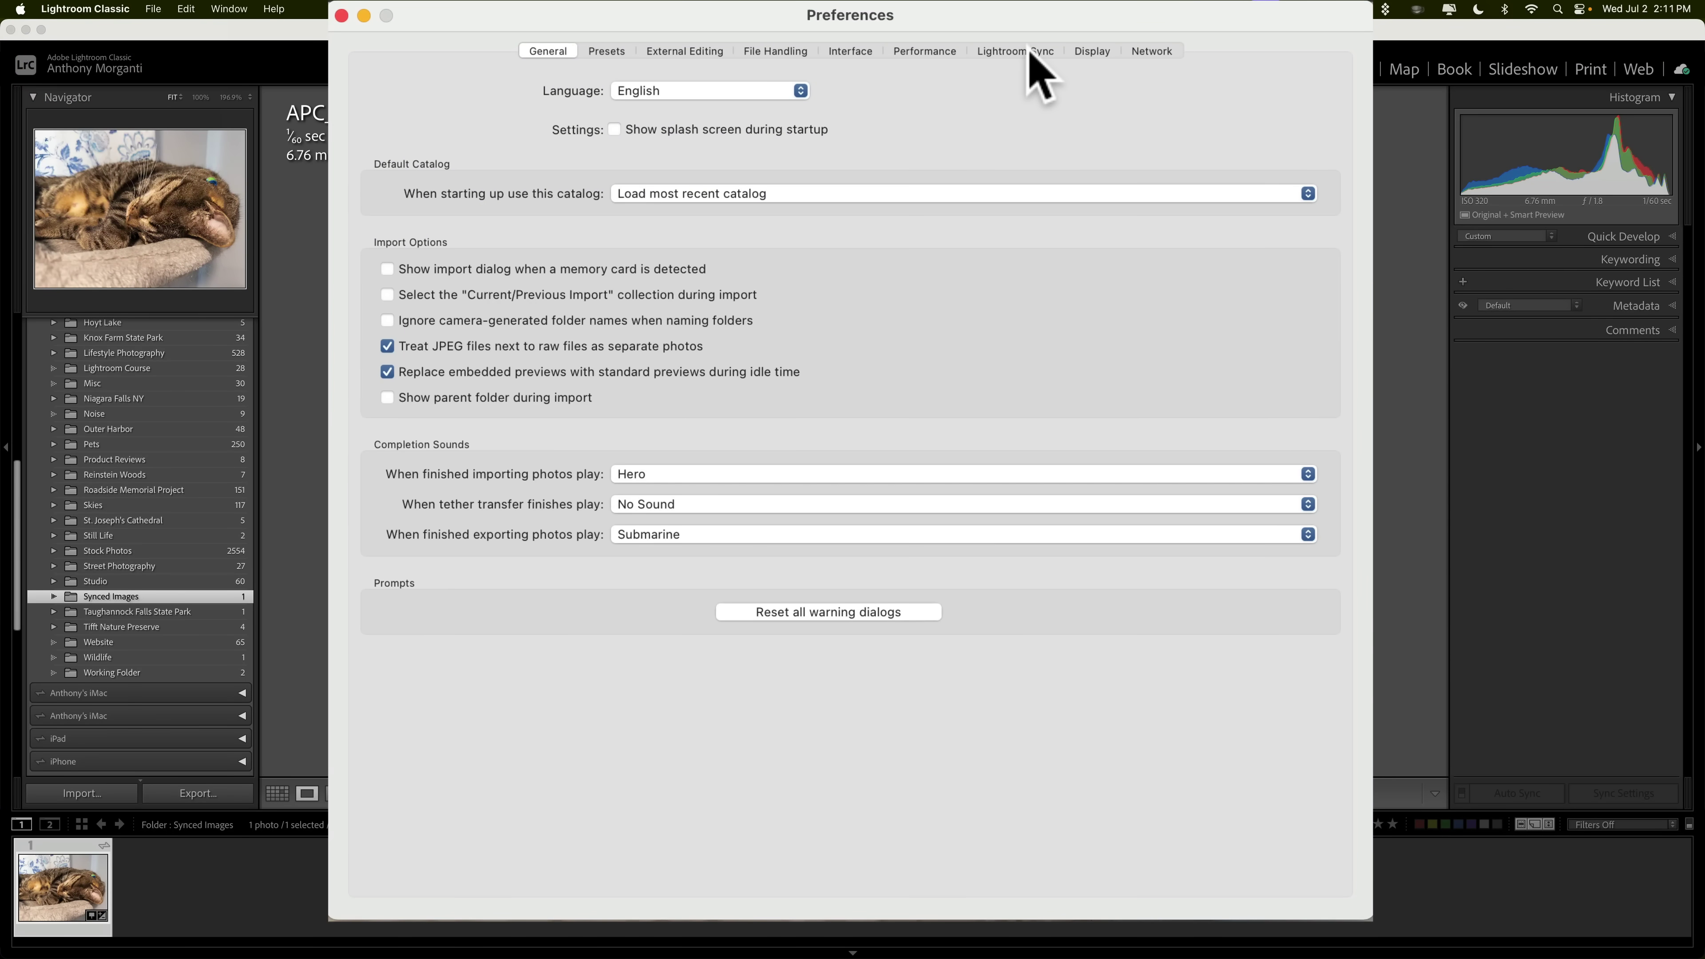
click(1029, 54)
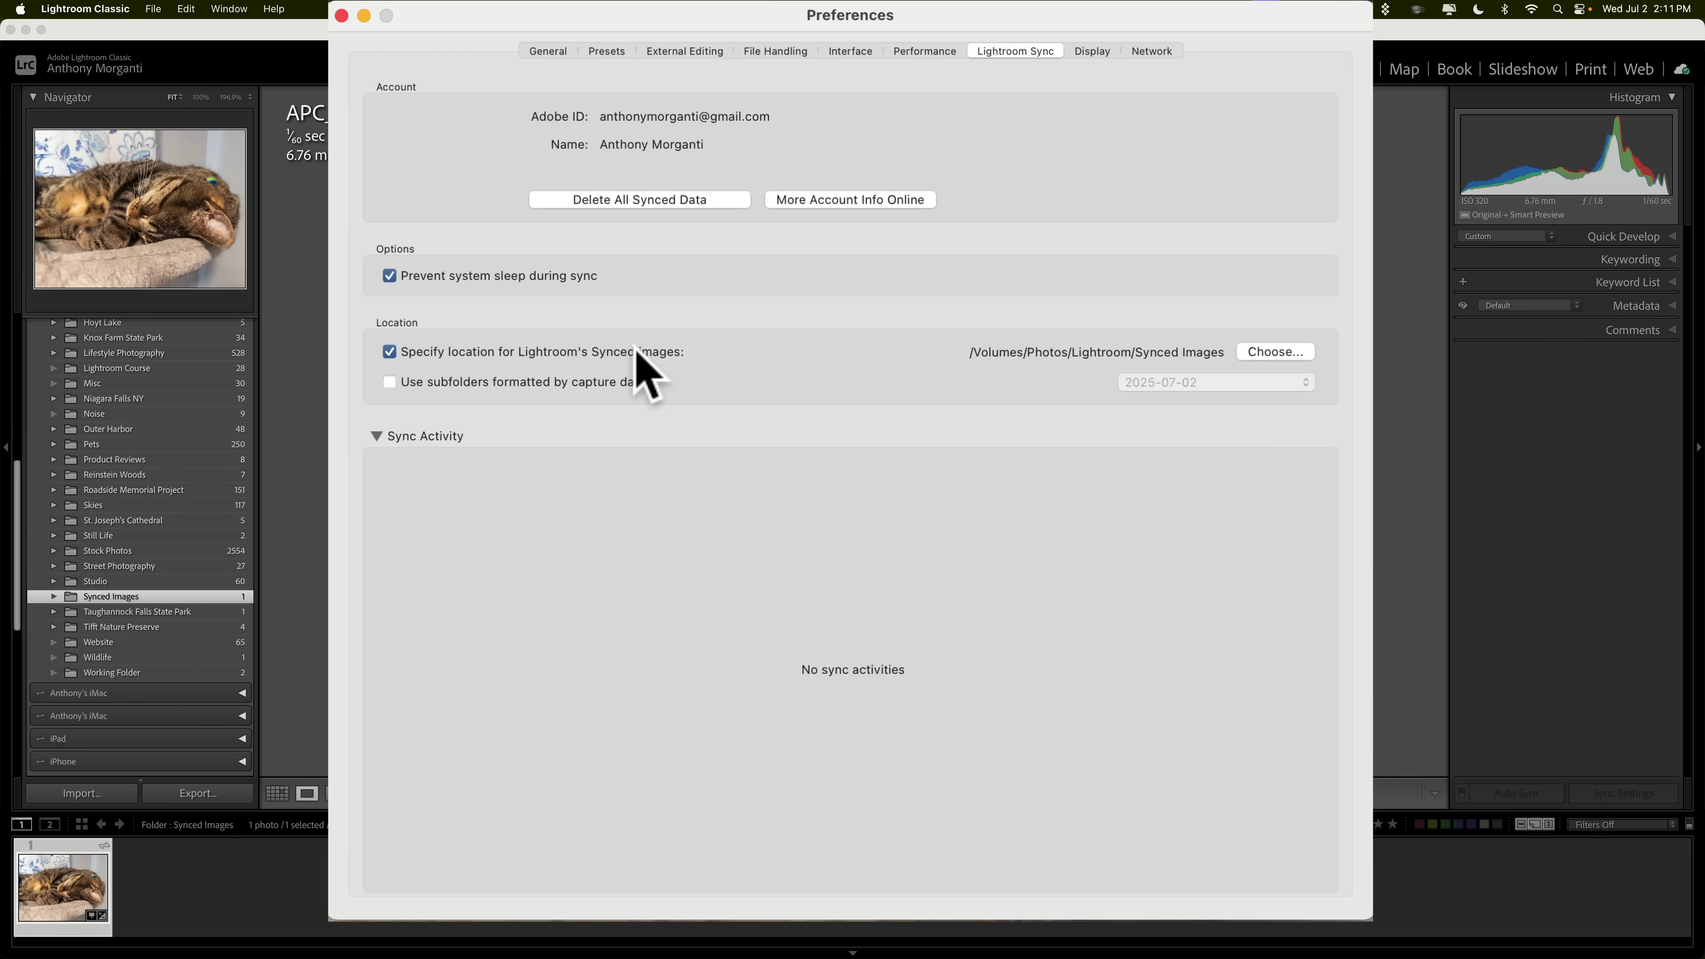
click(1261, 354)
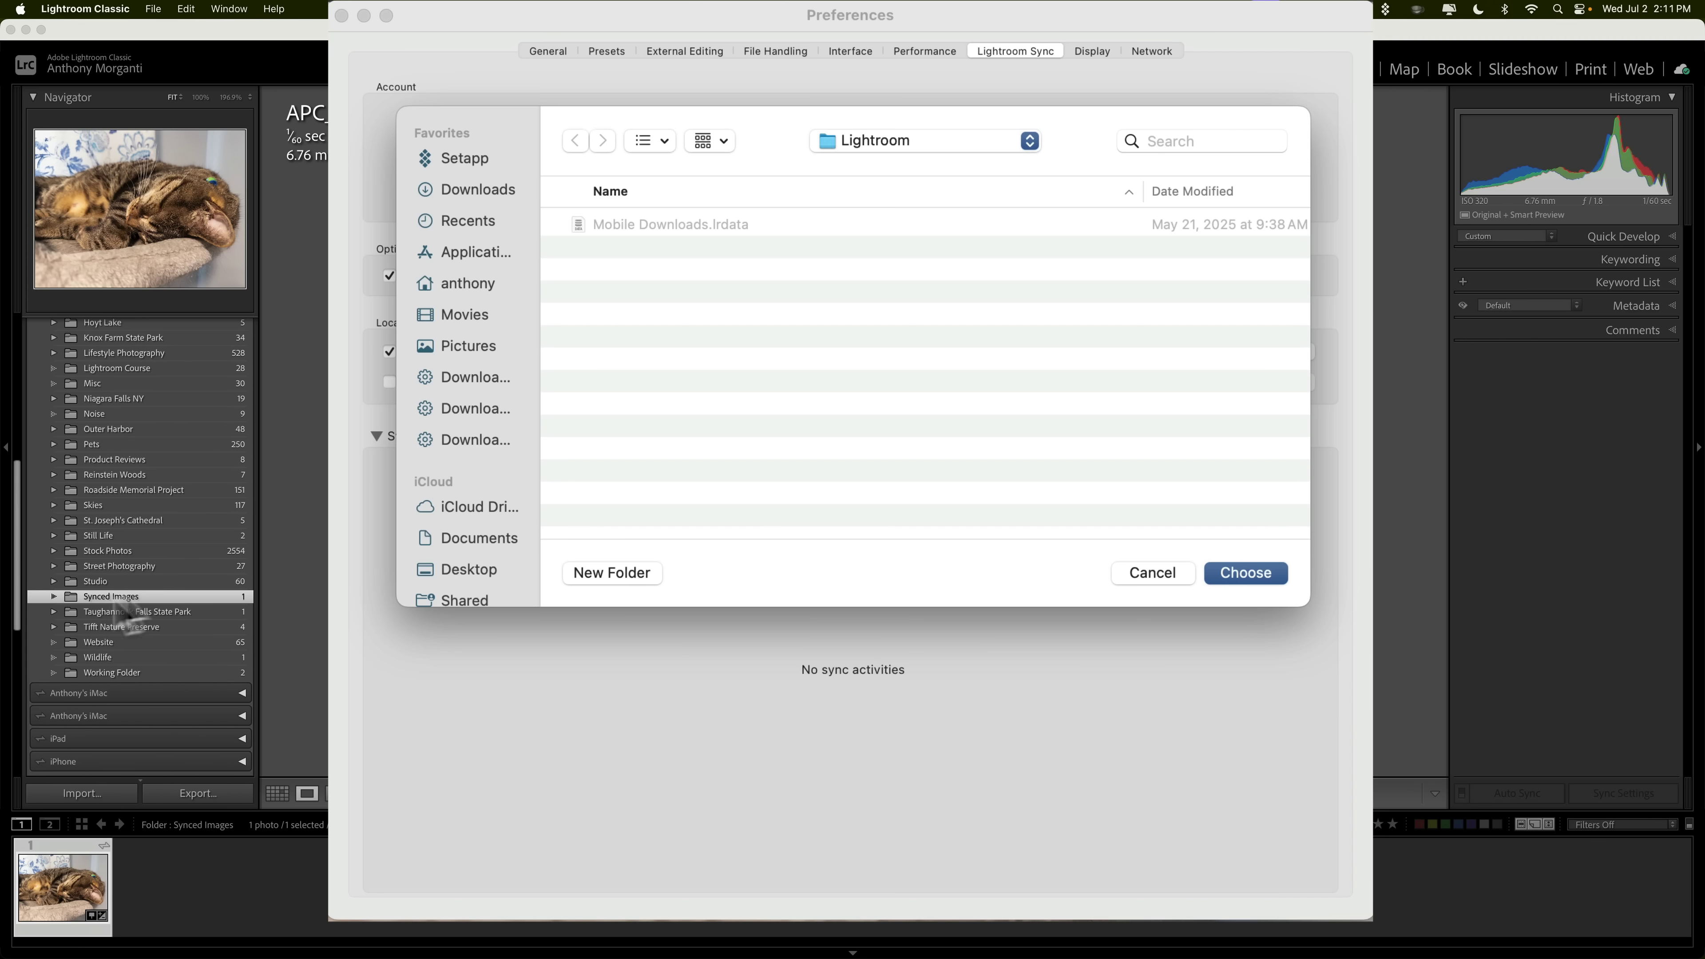
click(1141, 573)
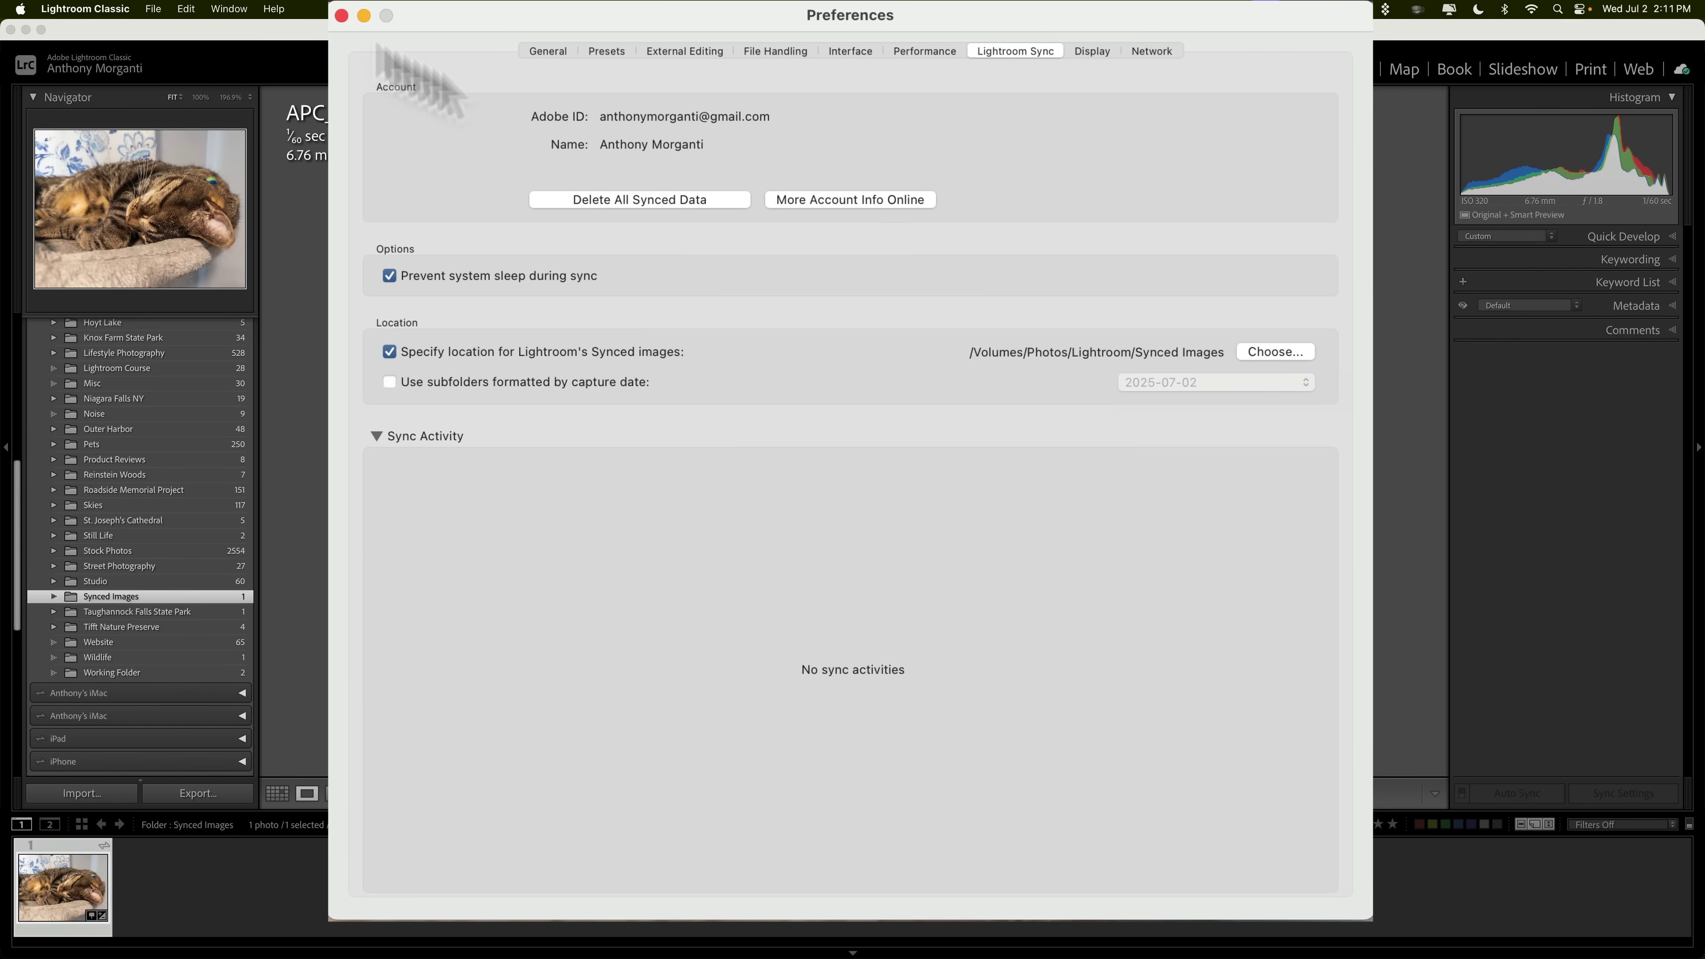
click(341, 15)
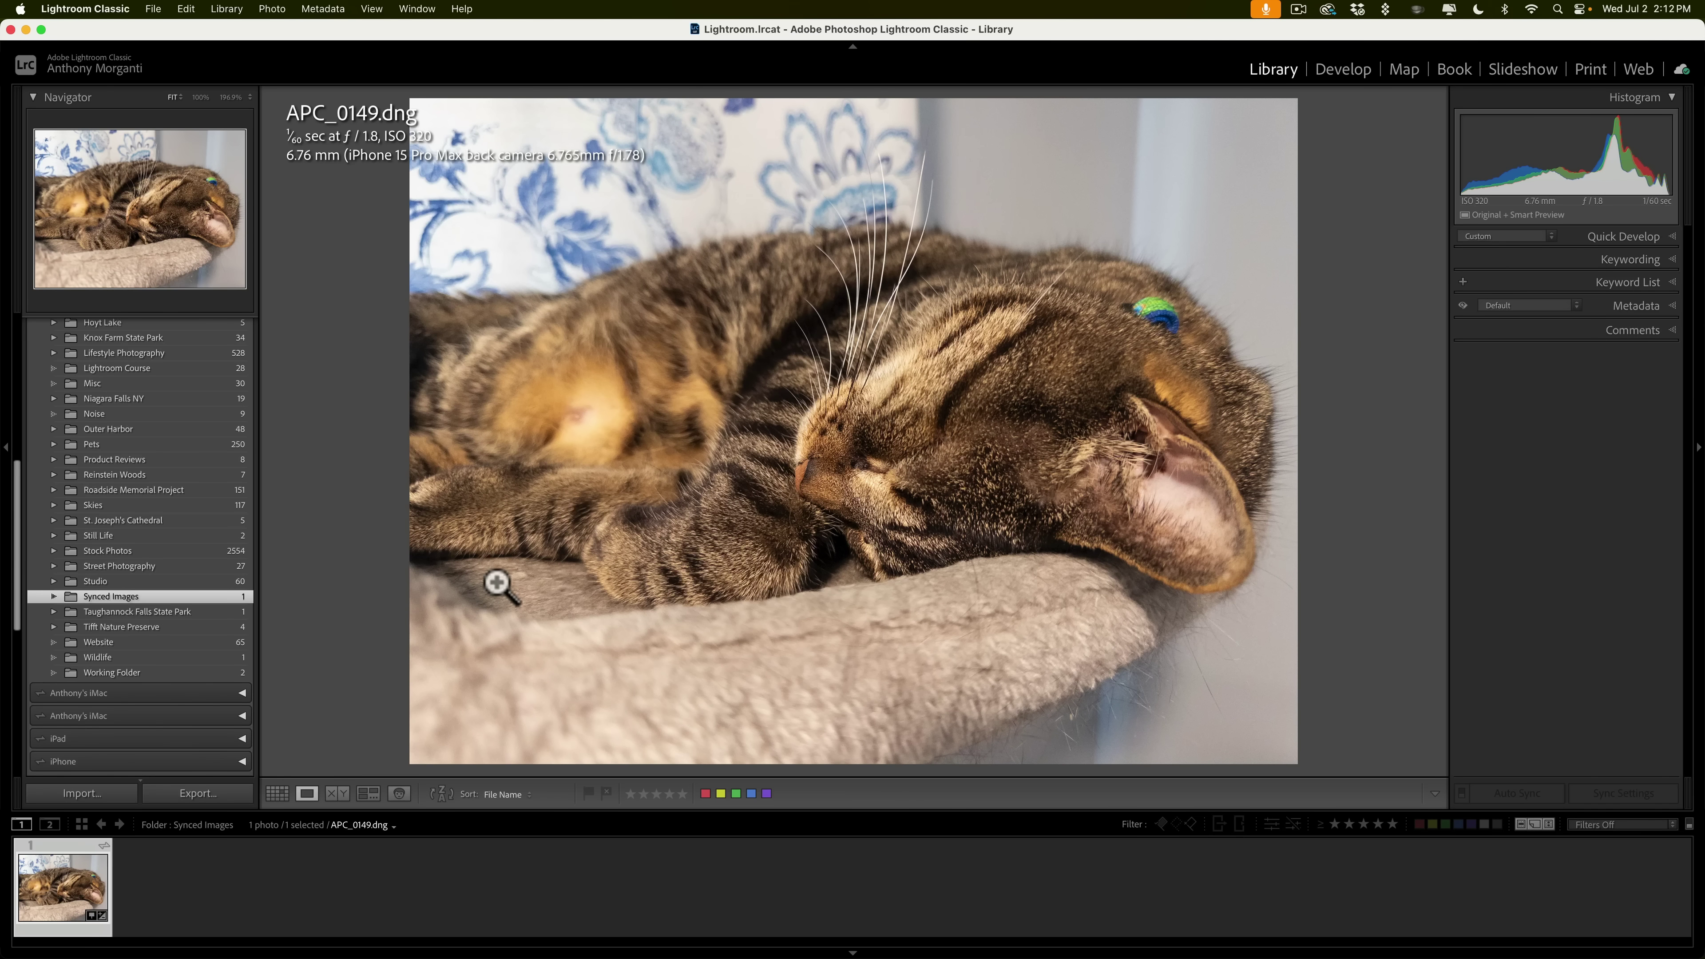
Step: Switch to Adobe Lightroom and copy the local Orangutan.jpg photo from the Updated Remove folder to the cloud
mouse_move(729, 937)
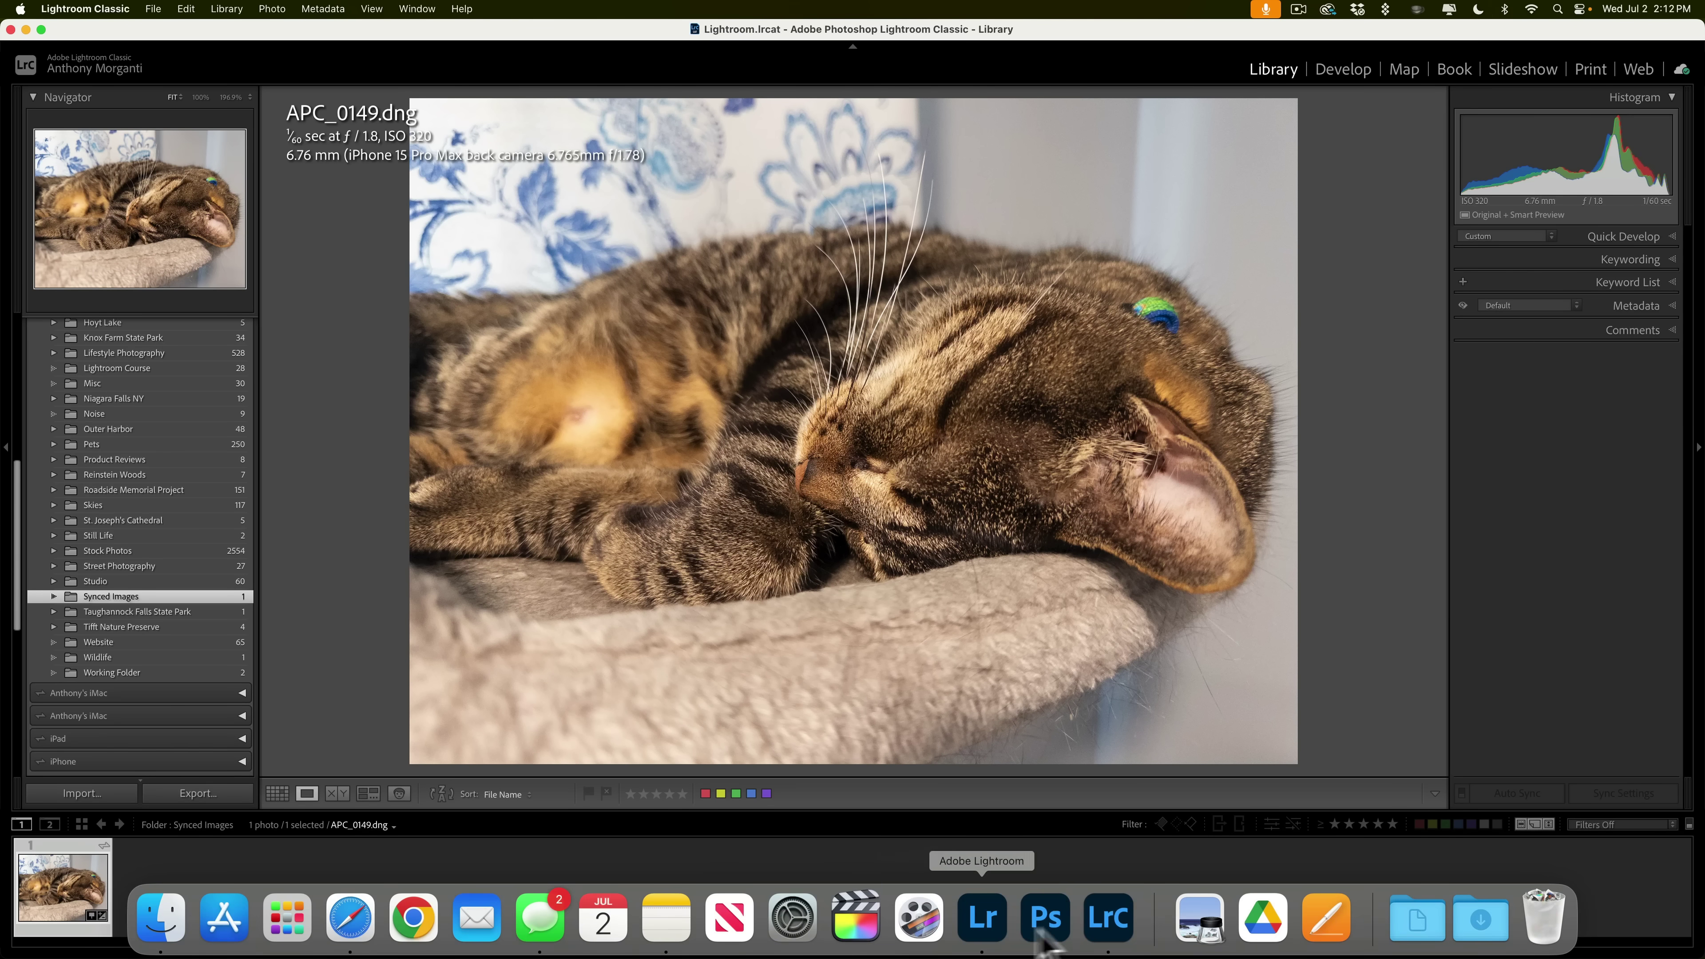
click(989, 930)
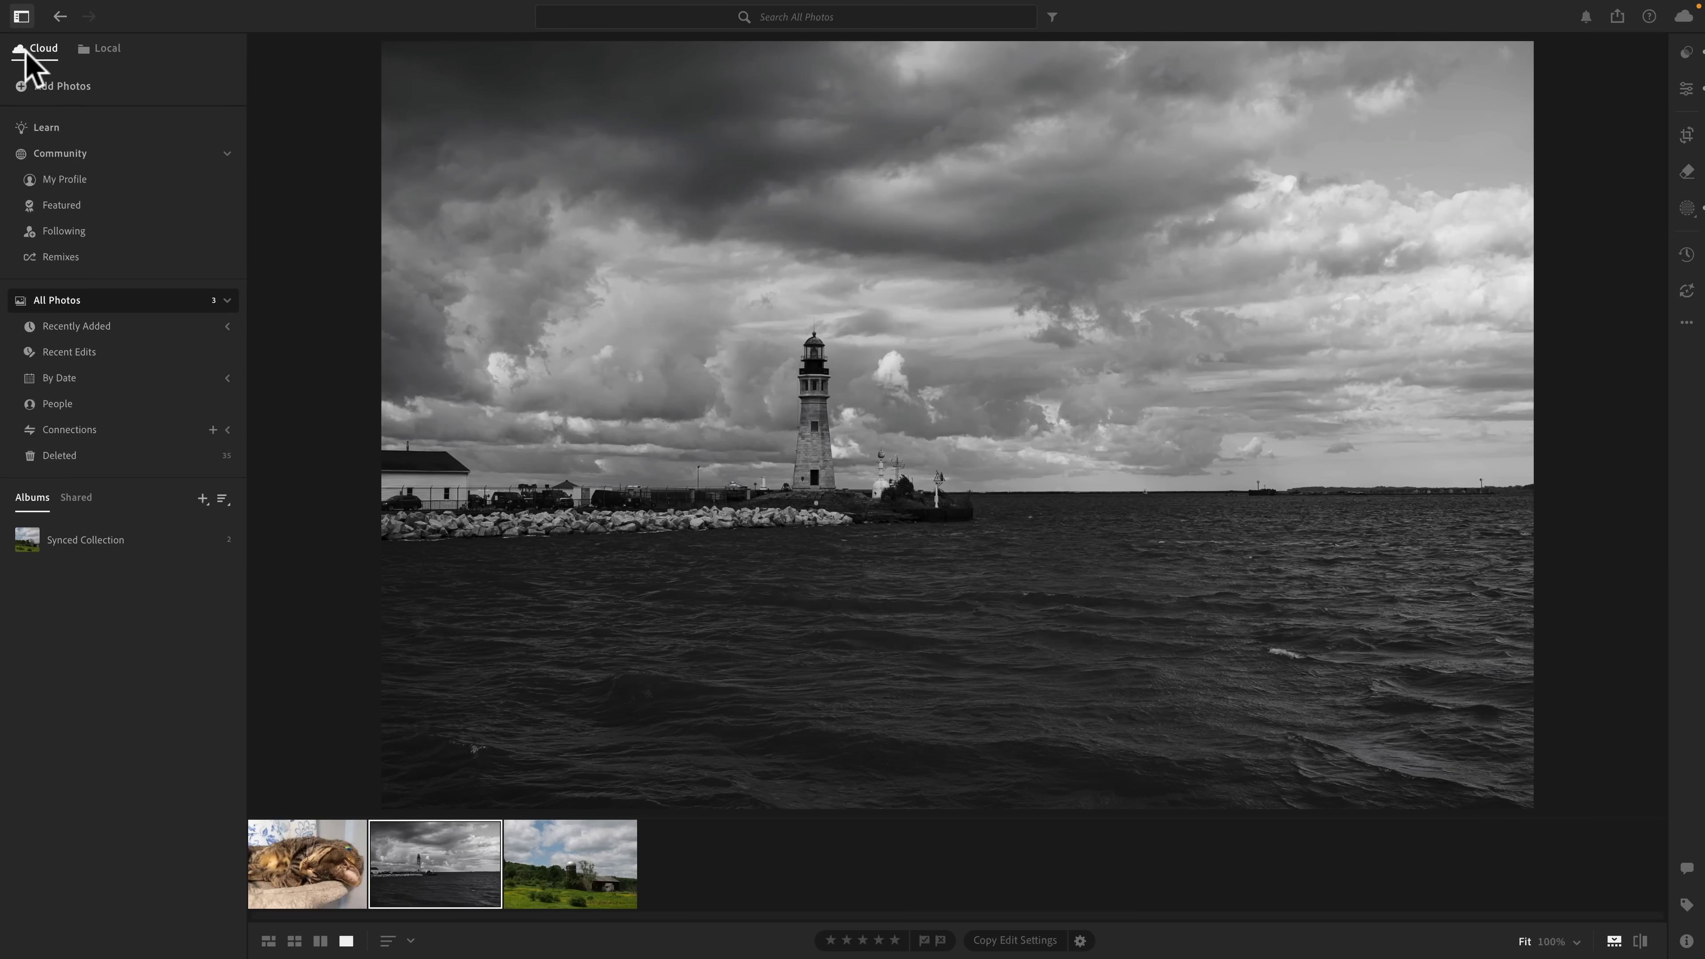
click(96, 47)
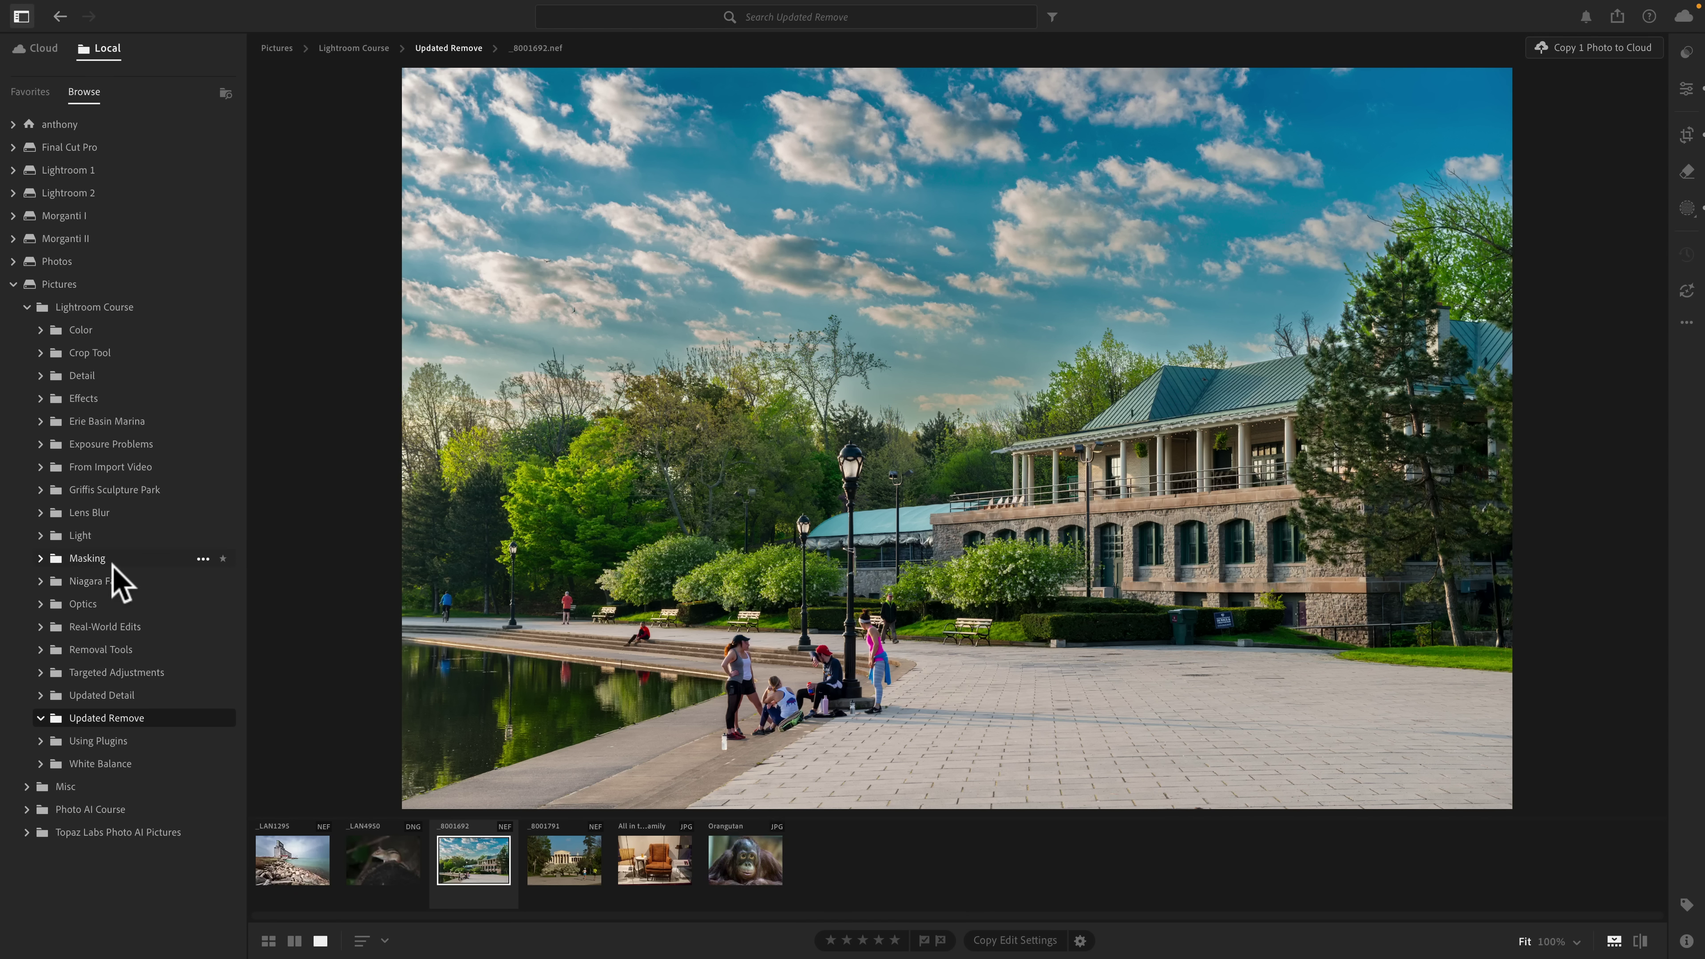
click(744, 864)
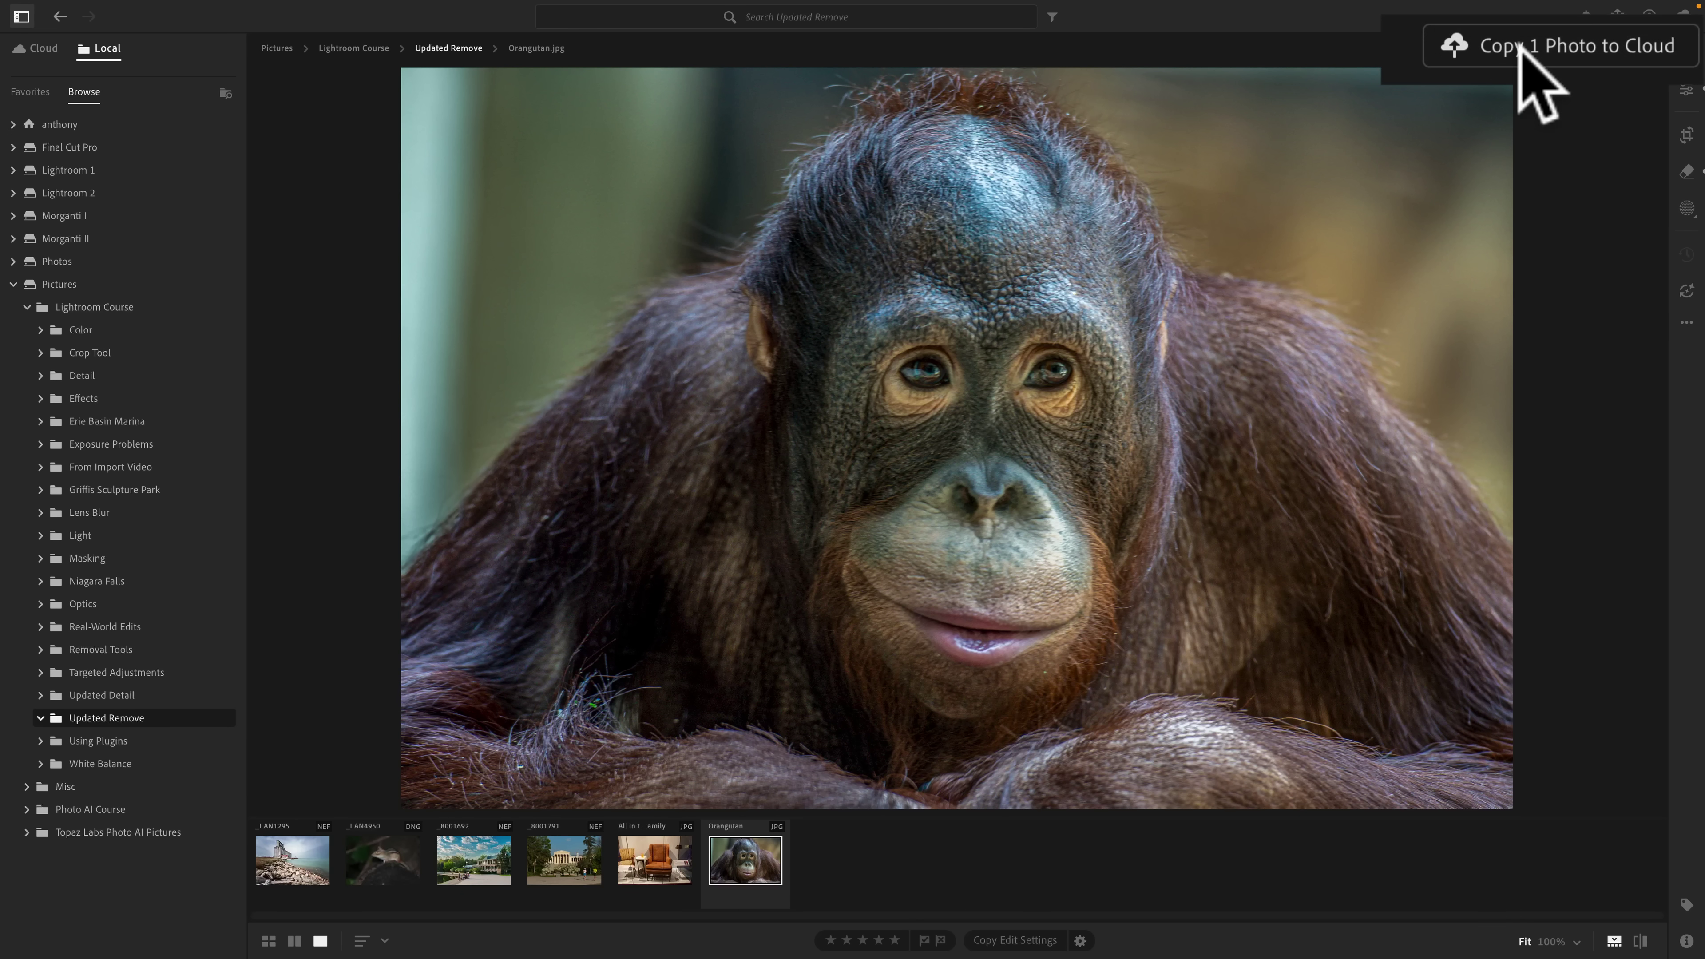
click(1518, 50)
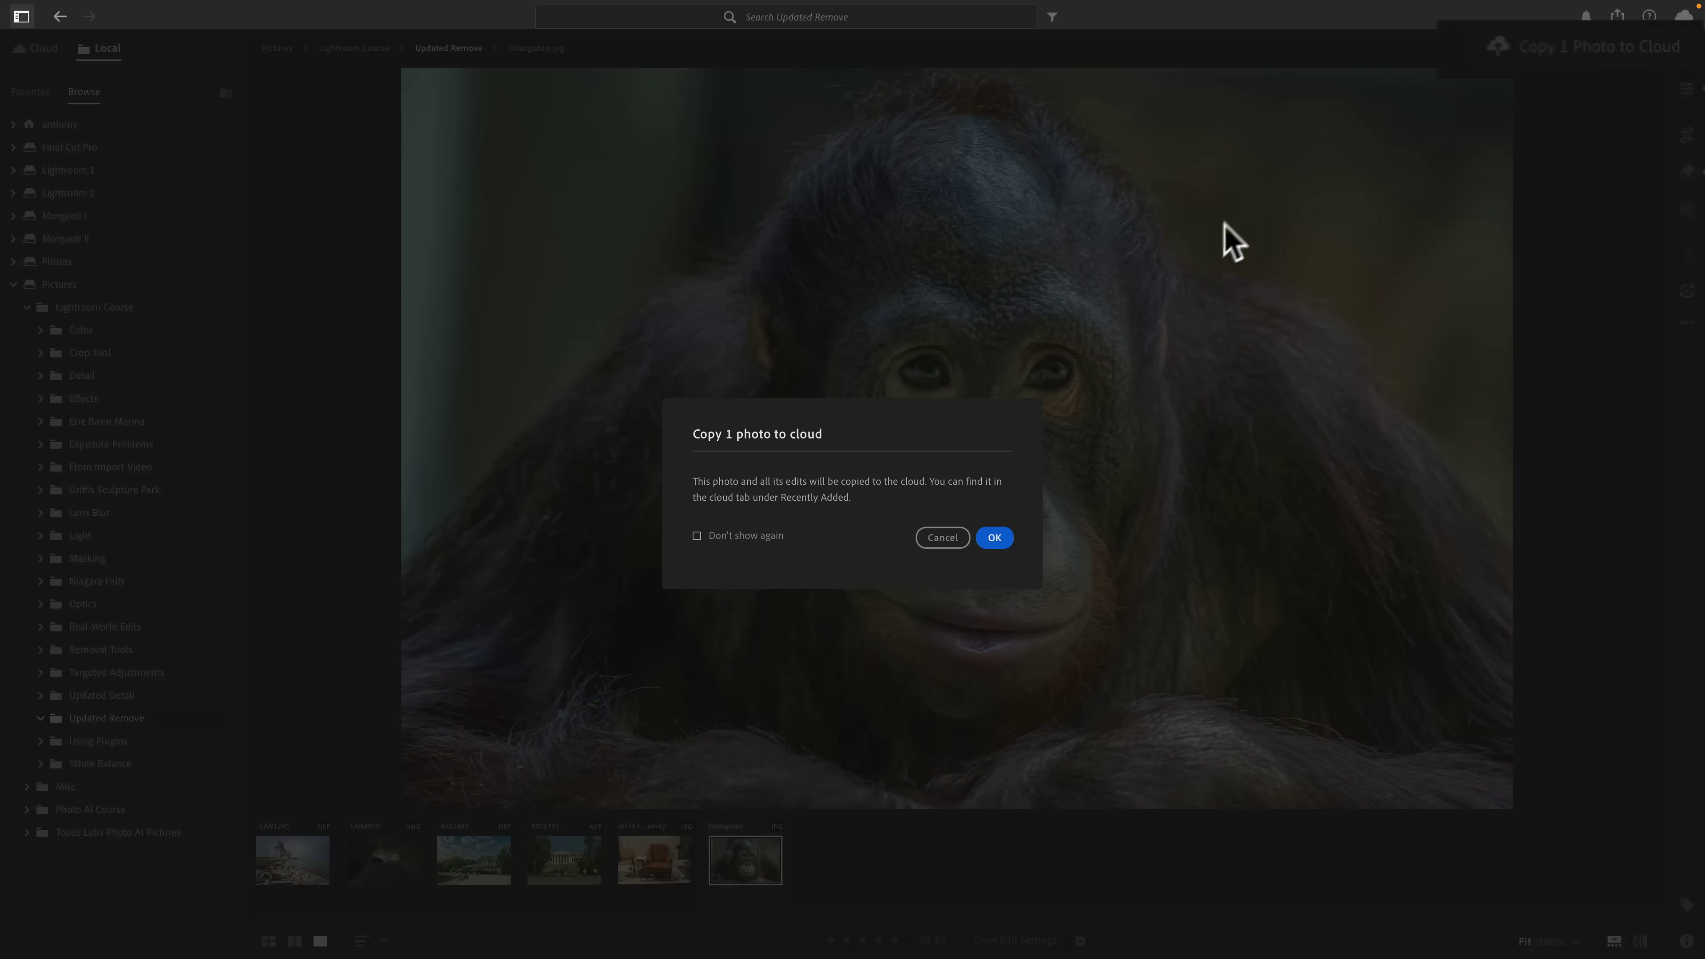
click(995, 538)
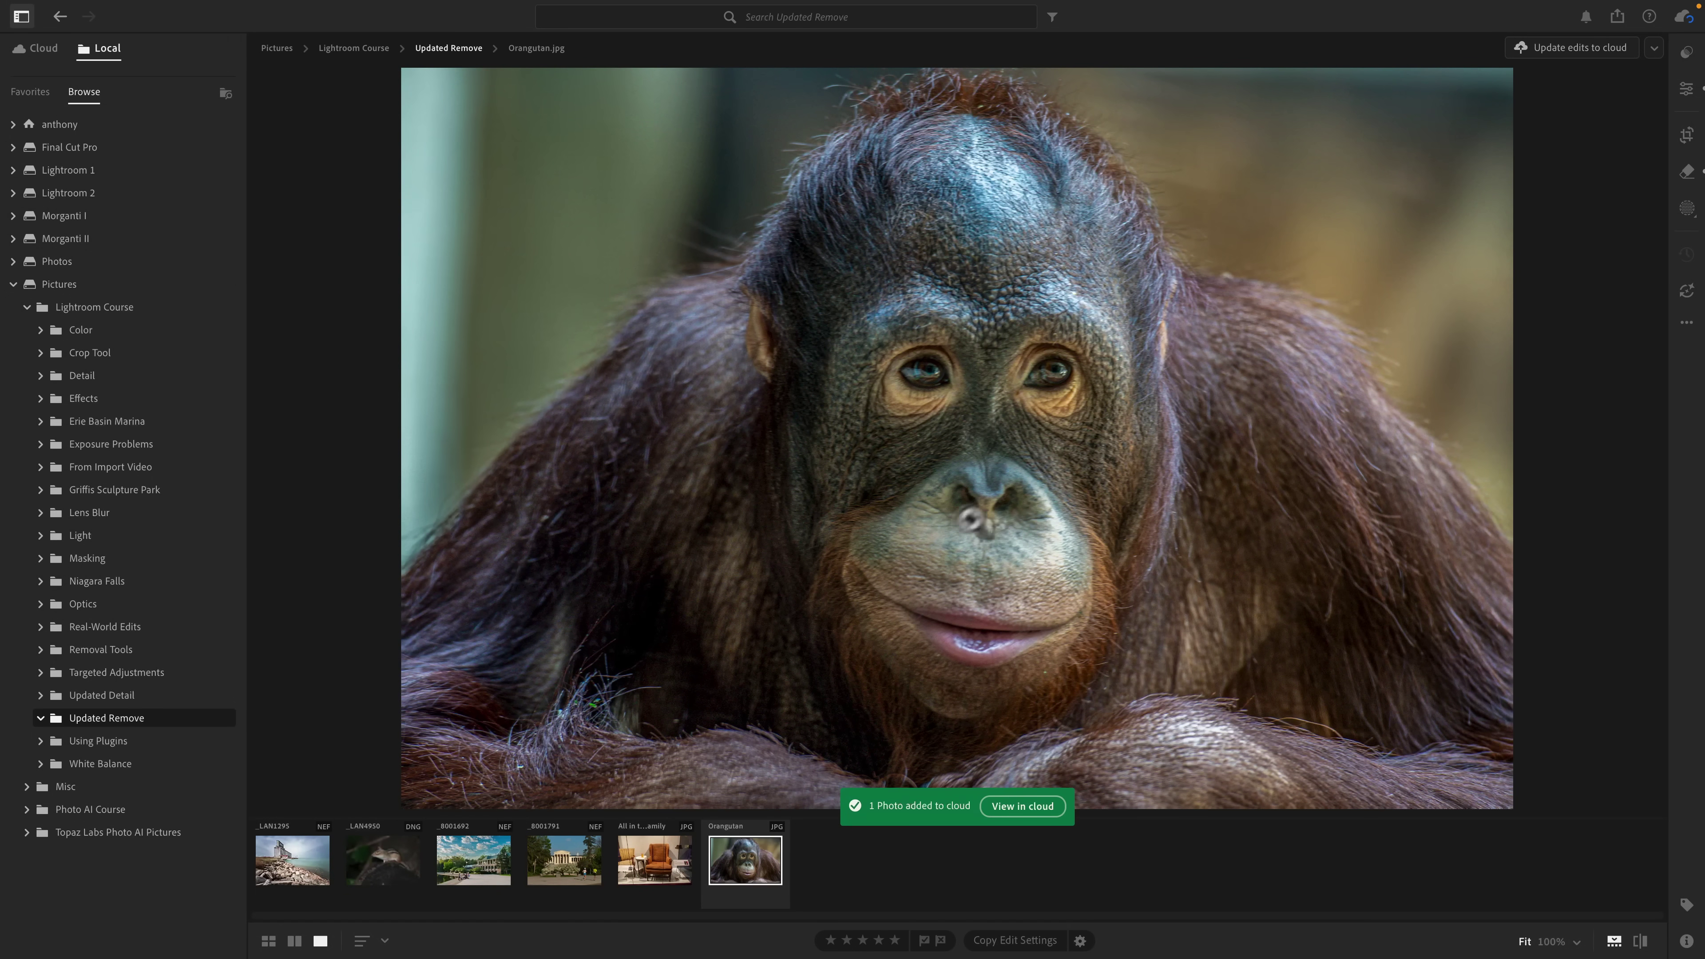
Step: View the orangutan photo among the cloud photos and check the cloud sync status until the upload is finished
click(43, 47)
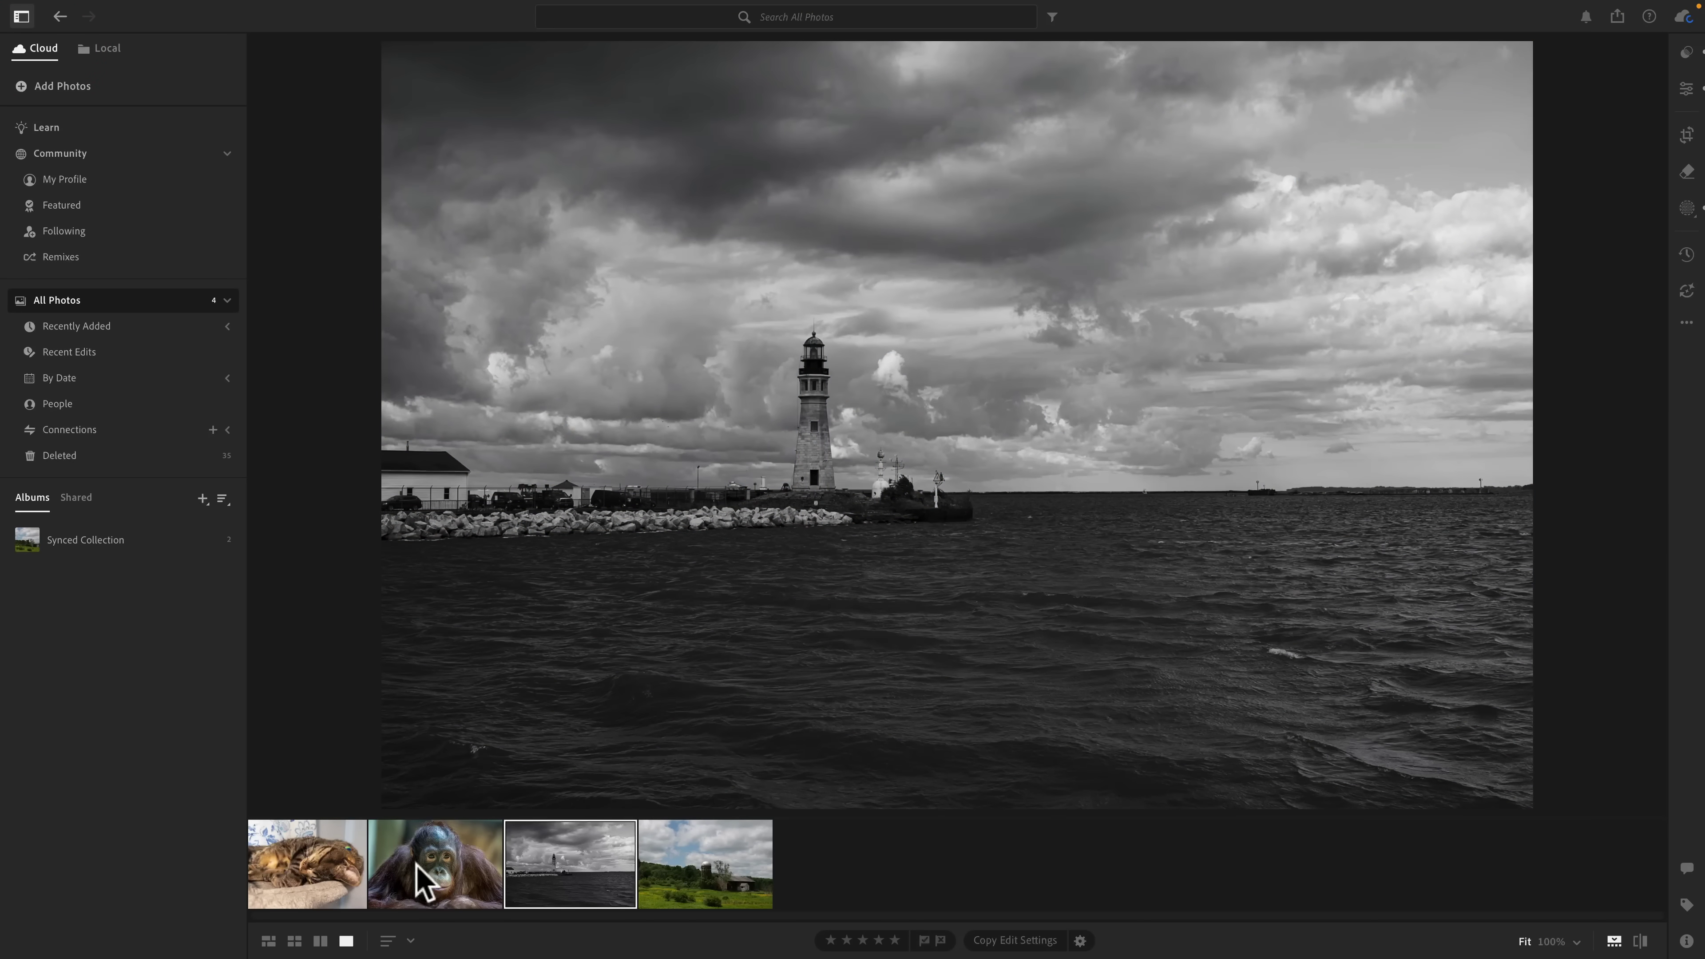
click(422, 883)
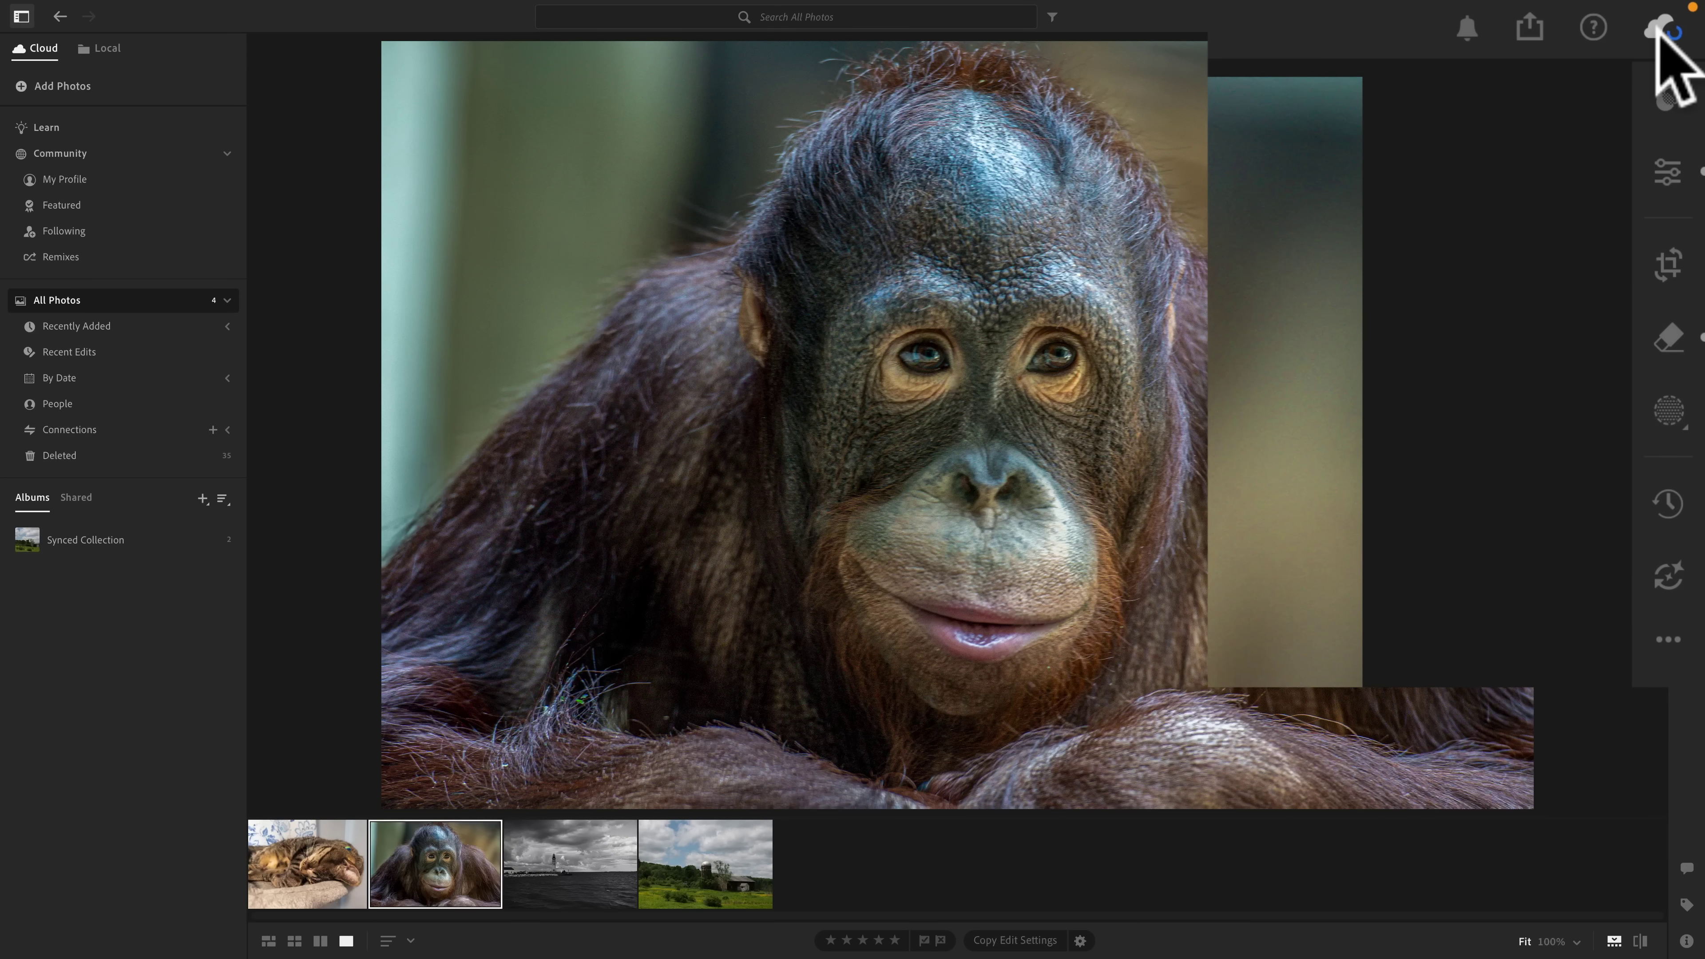
click(1668, 27)
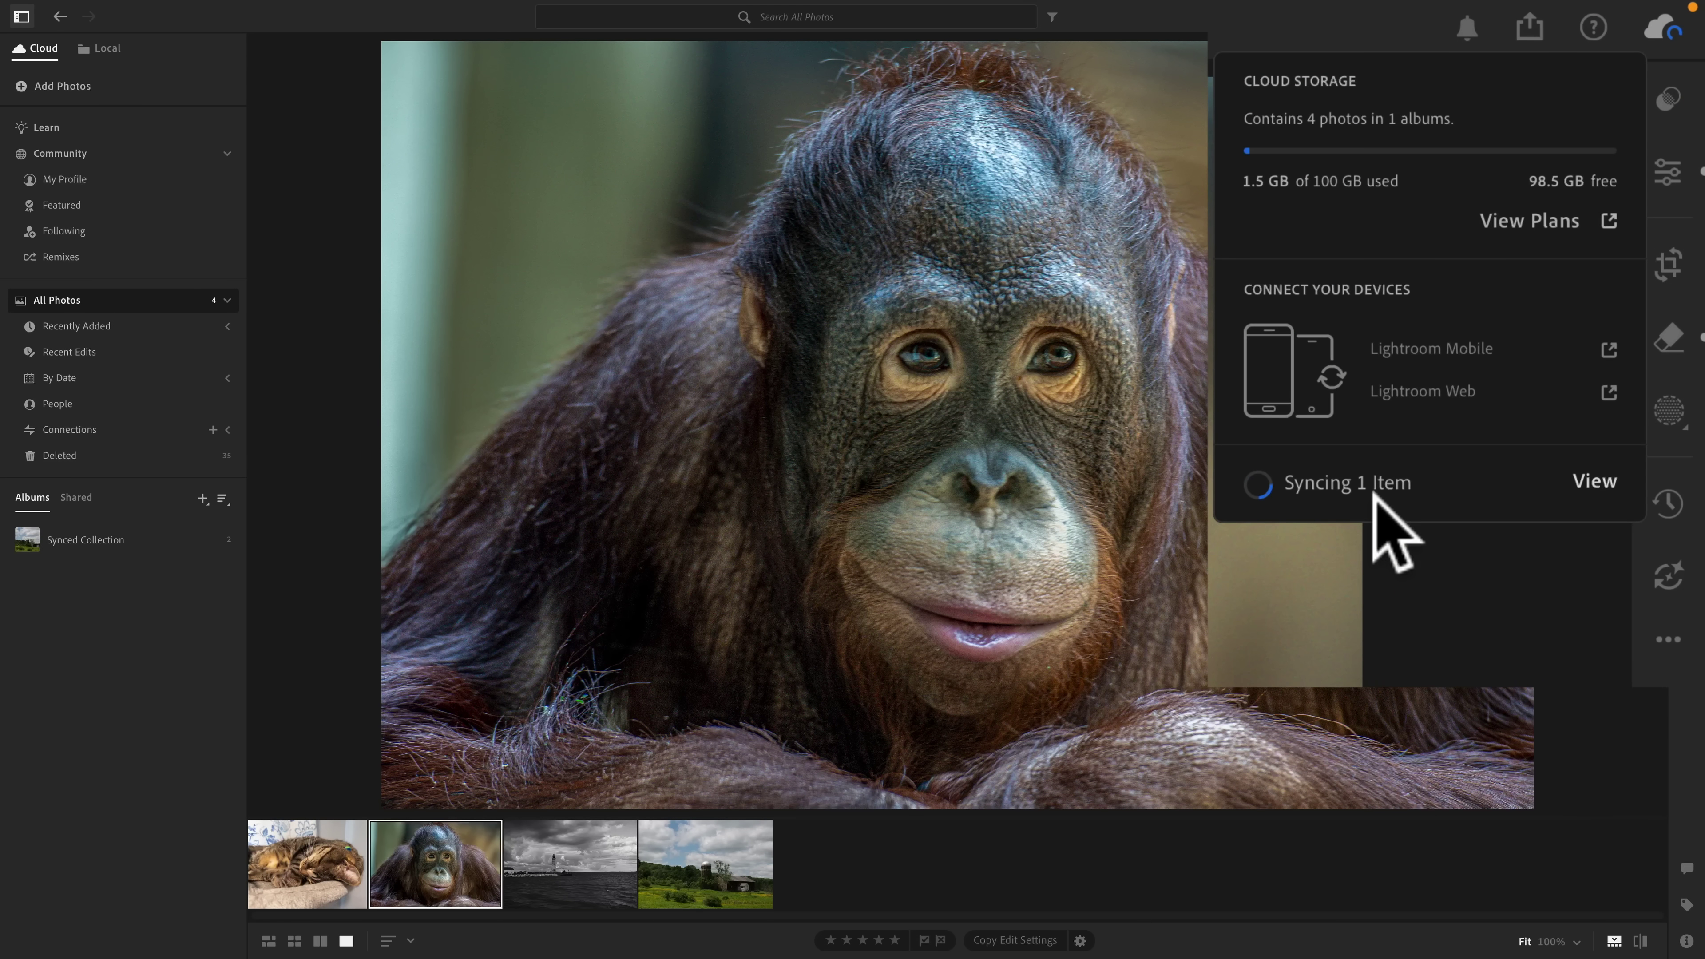
click(1405, 253)
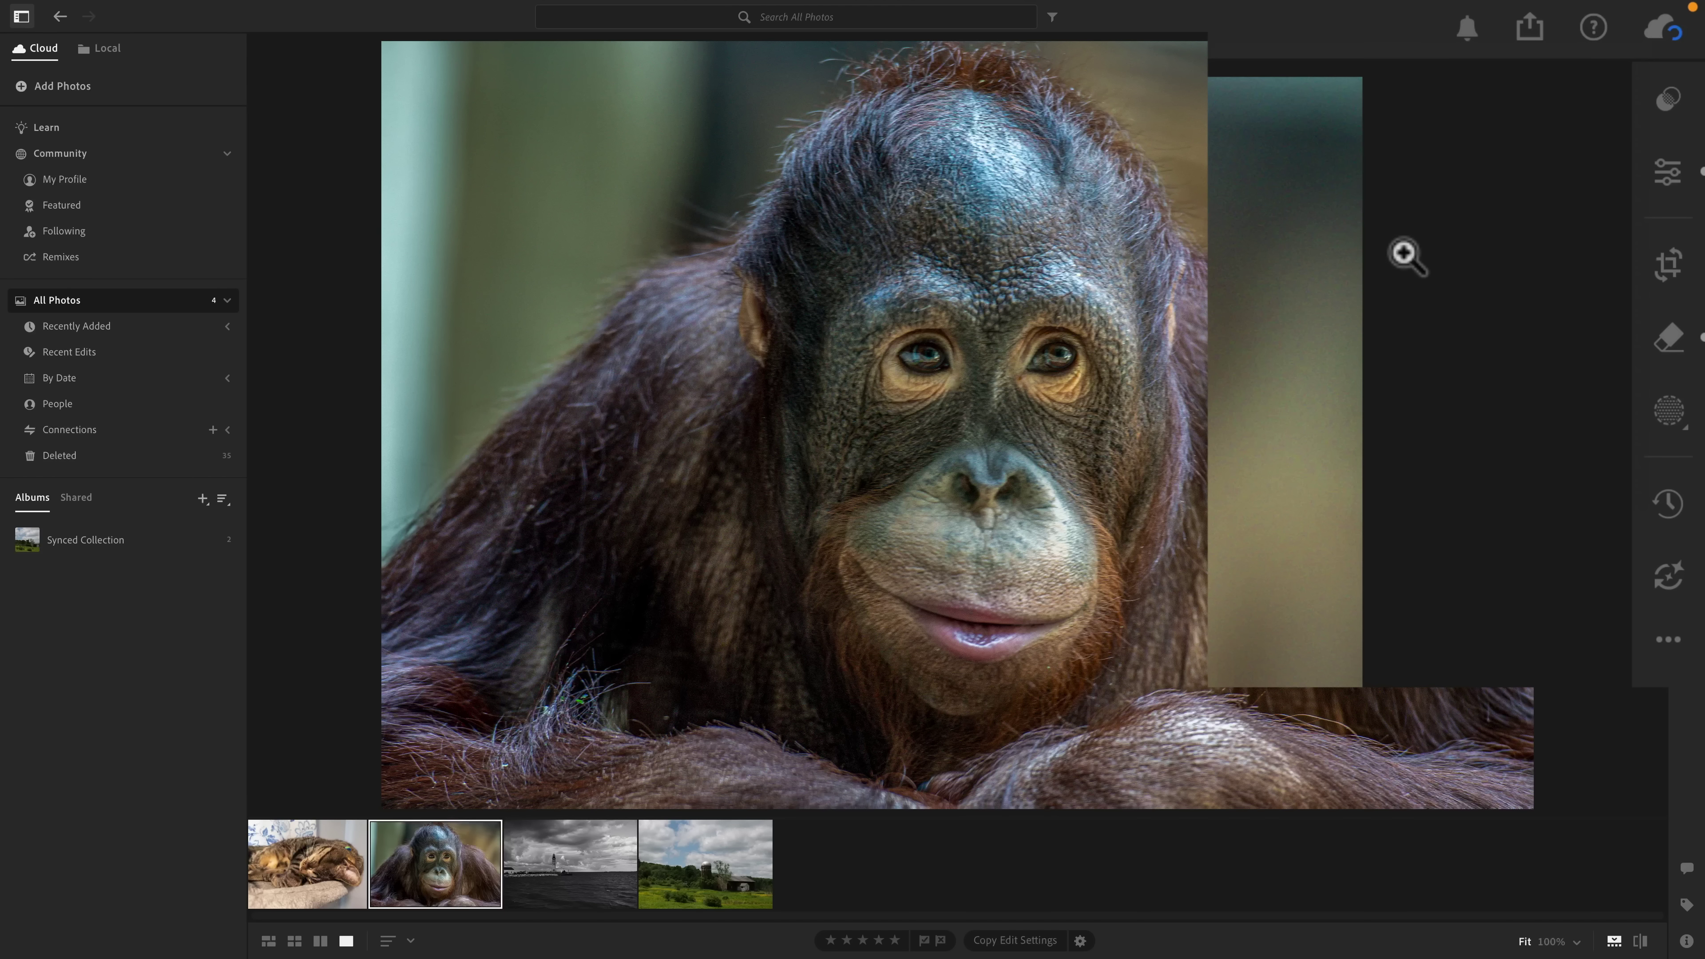
click(1670, 20)
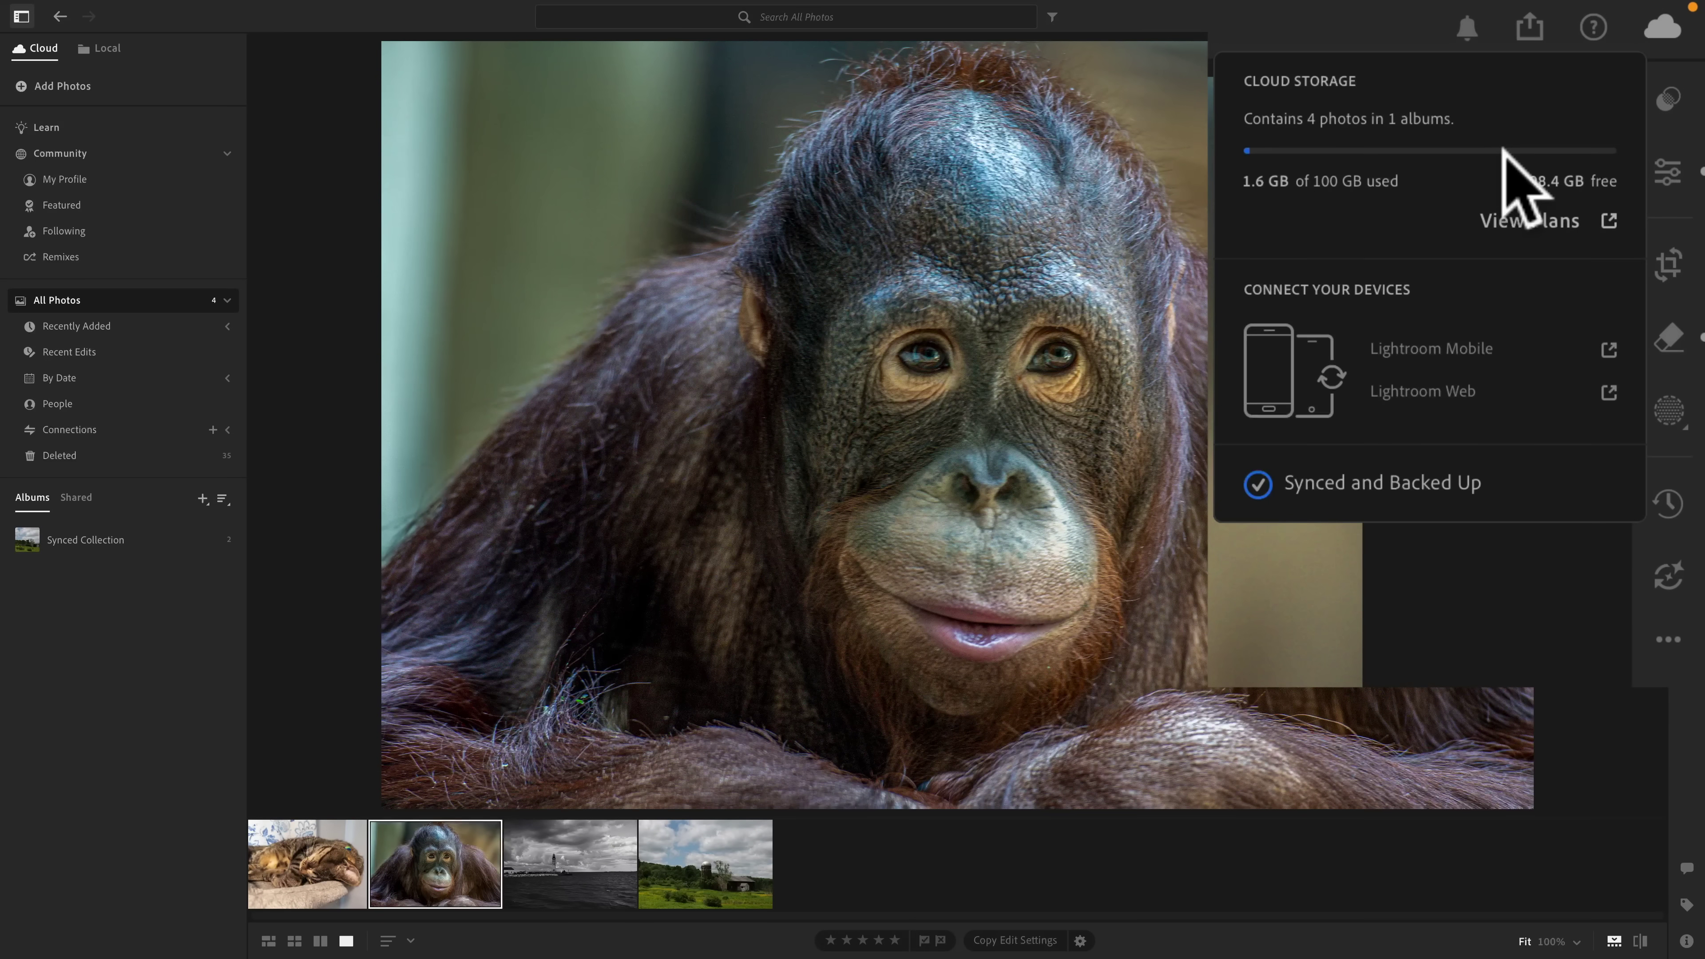
click(1326, 42)
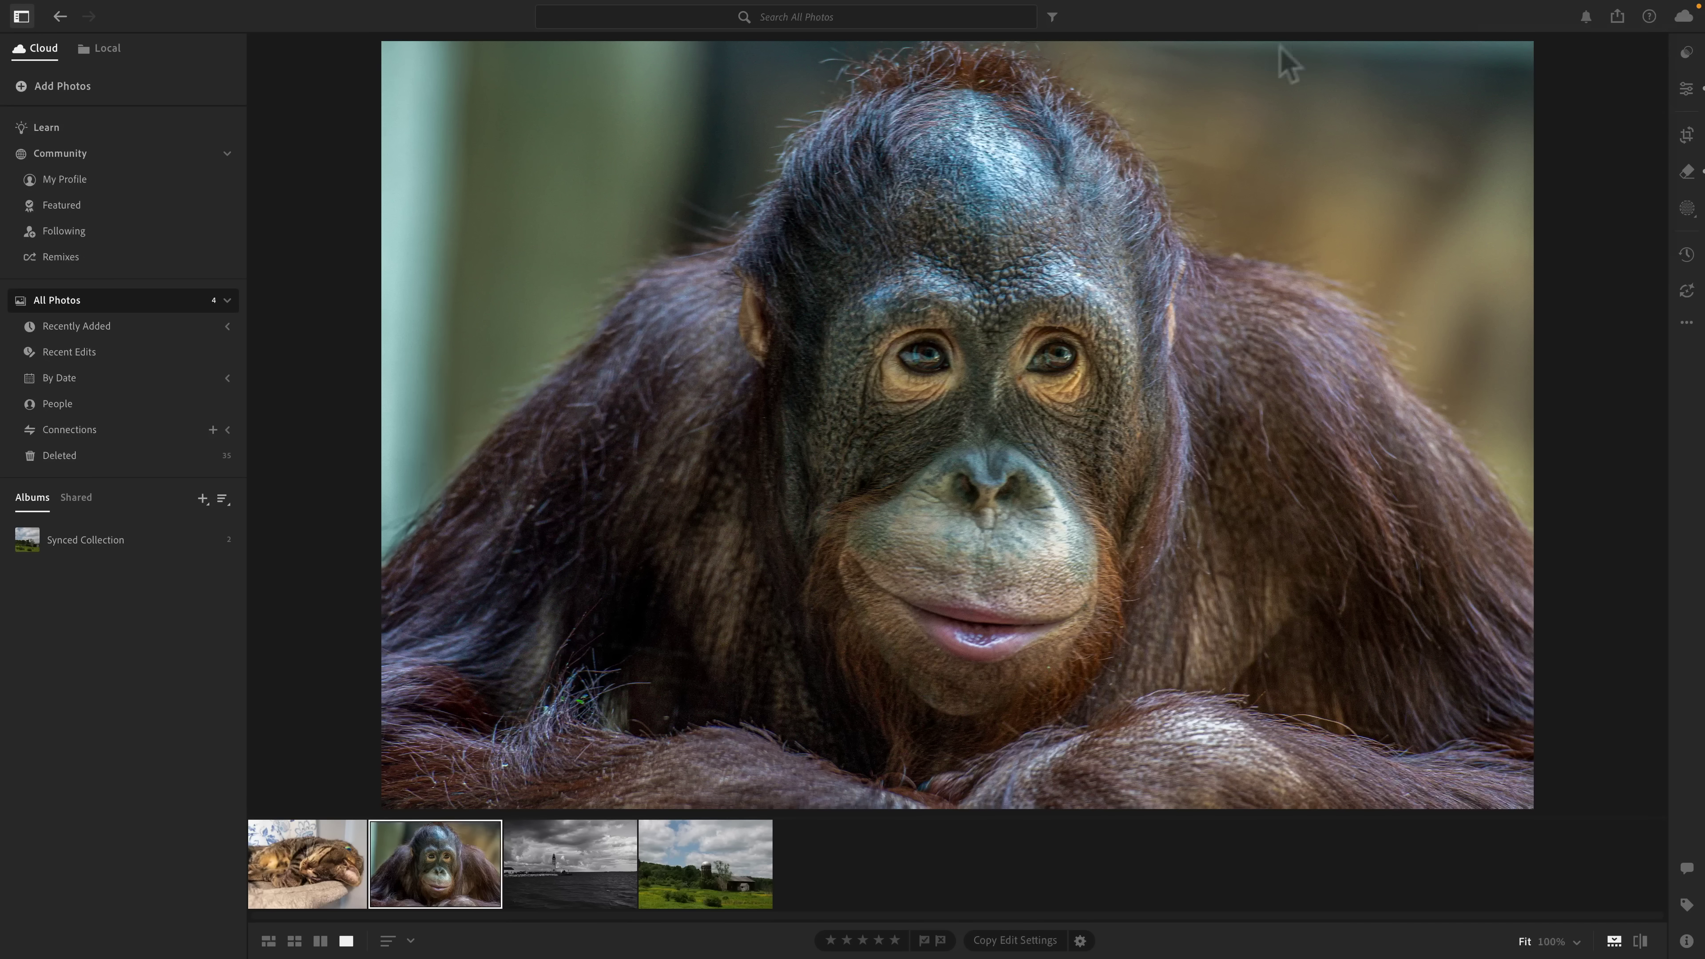
Step: Switch to Lightroom Classic, check its cloud sync status, and view the orangutan photo in the Synced Images folder
mouse_move(953, 954)
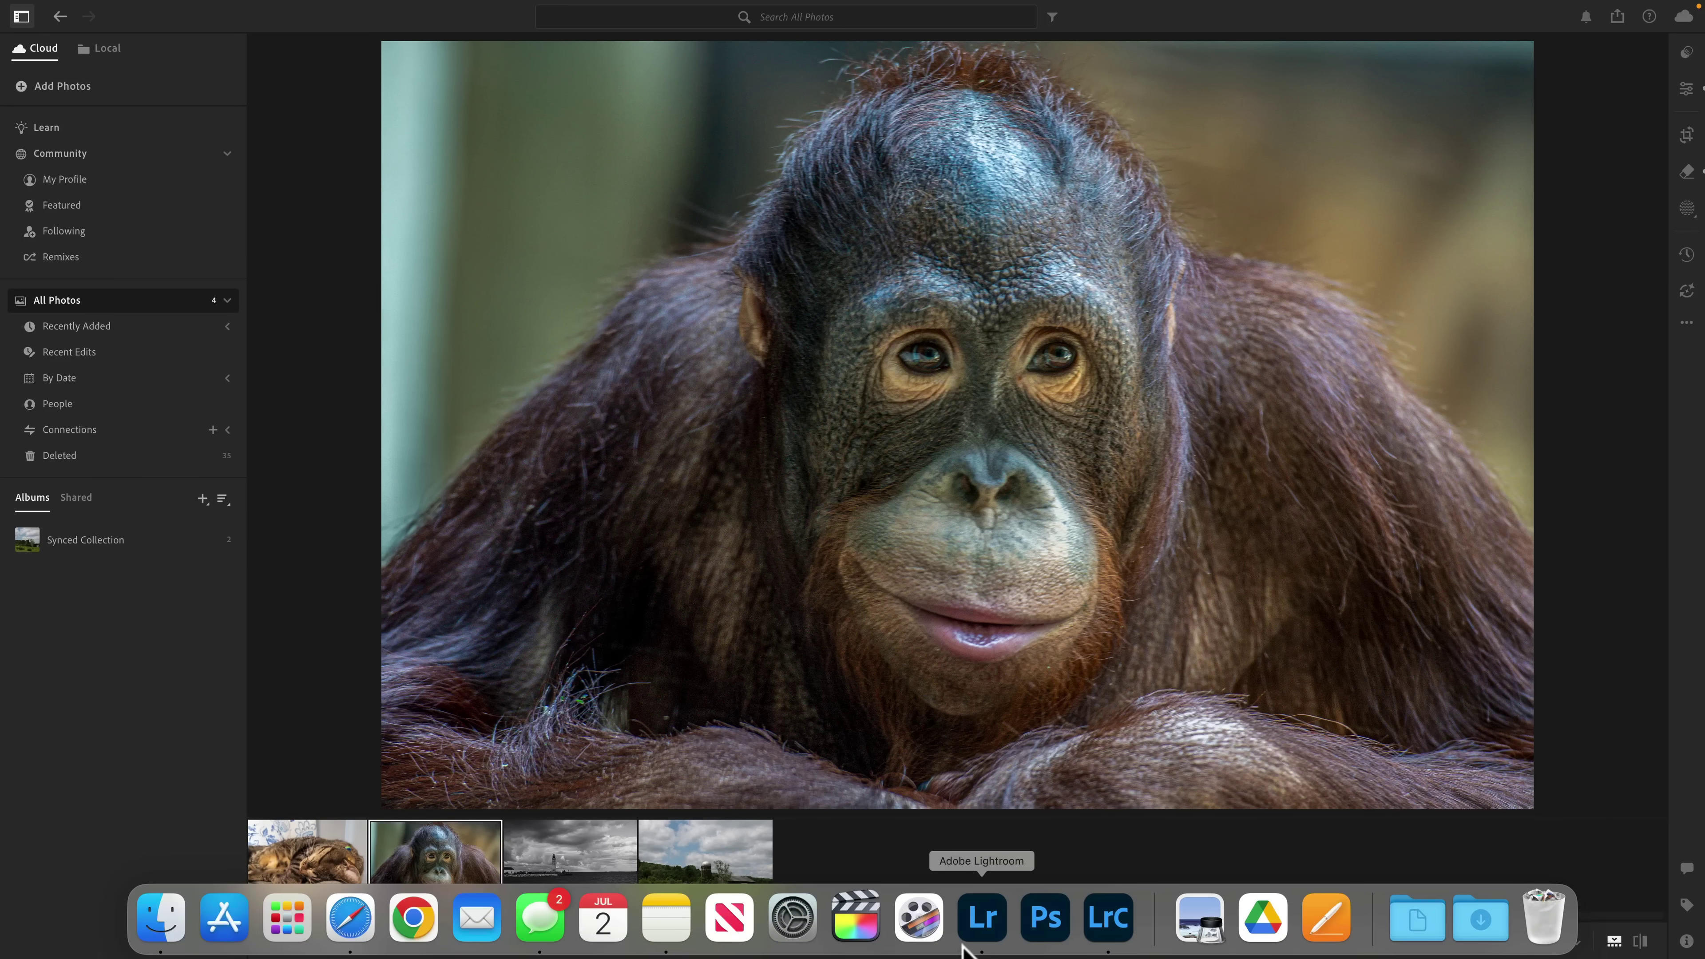
click(1106, 922)
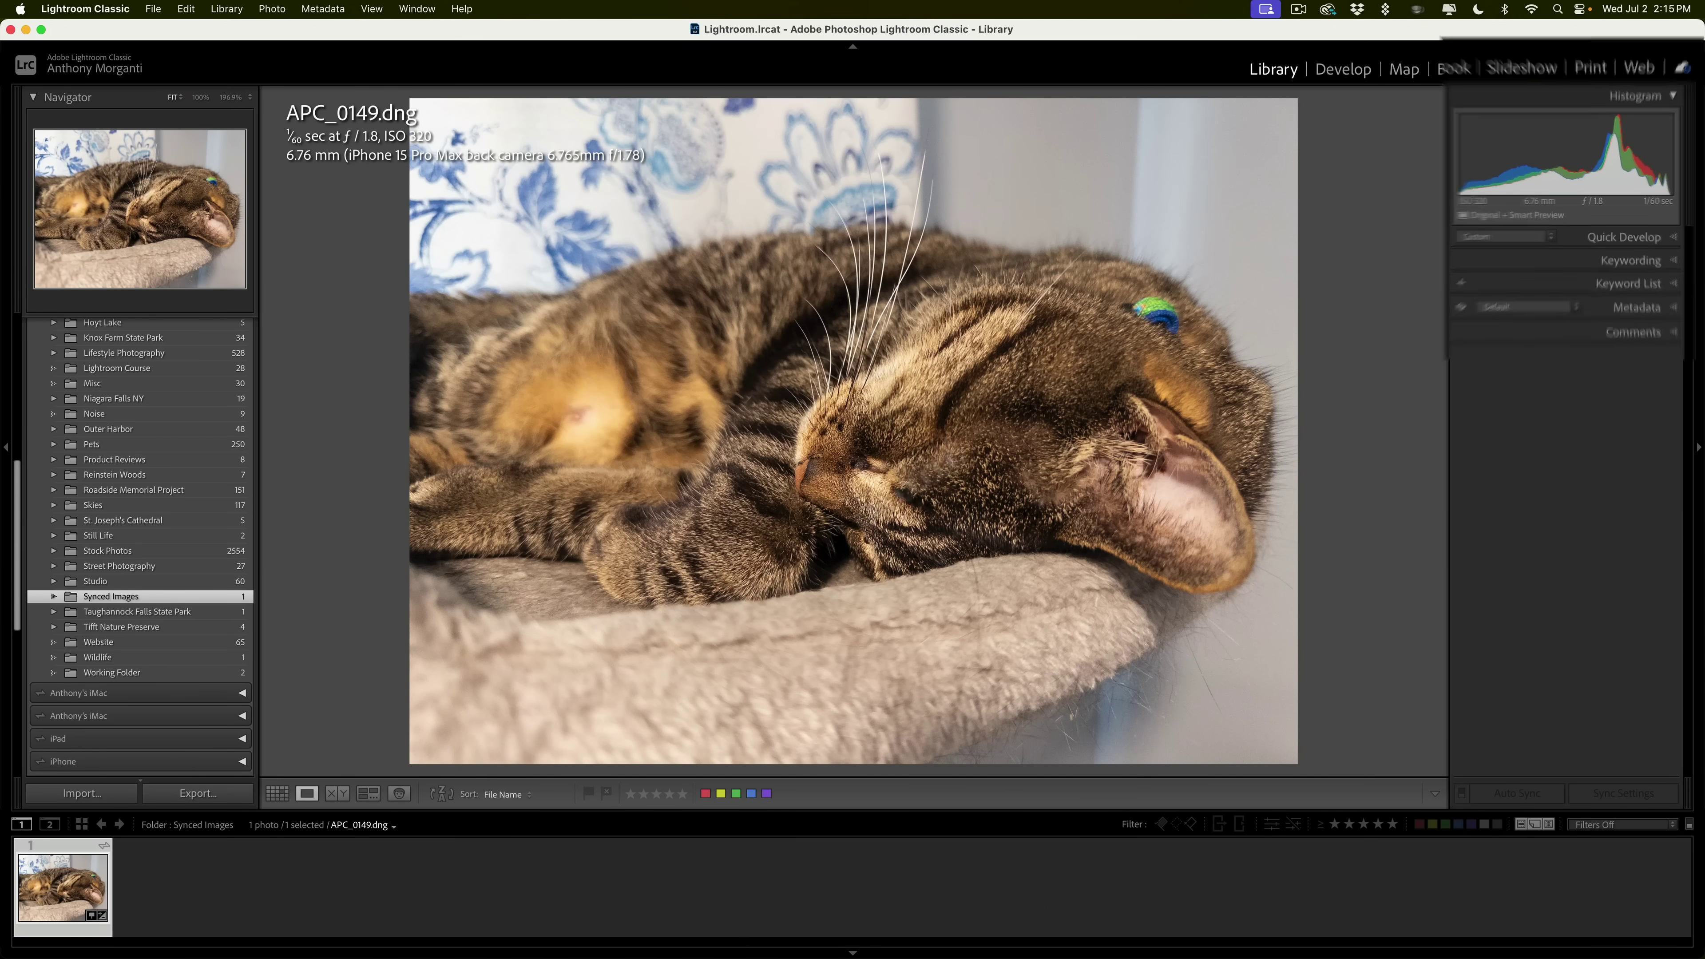
click(1682, 68)
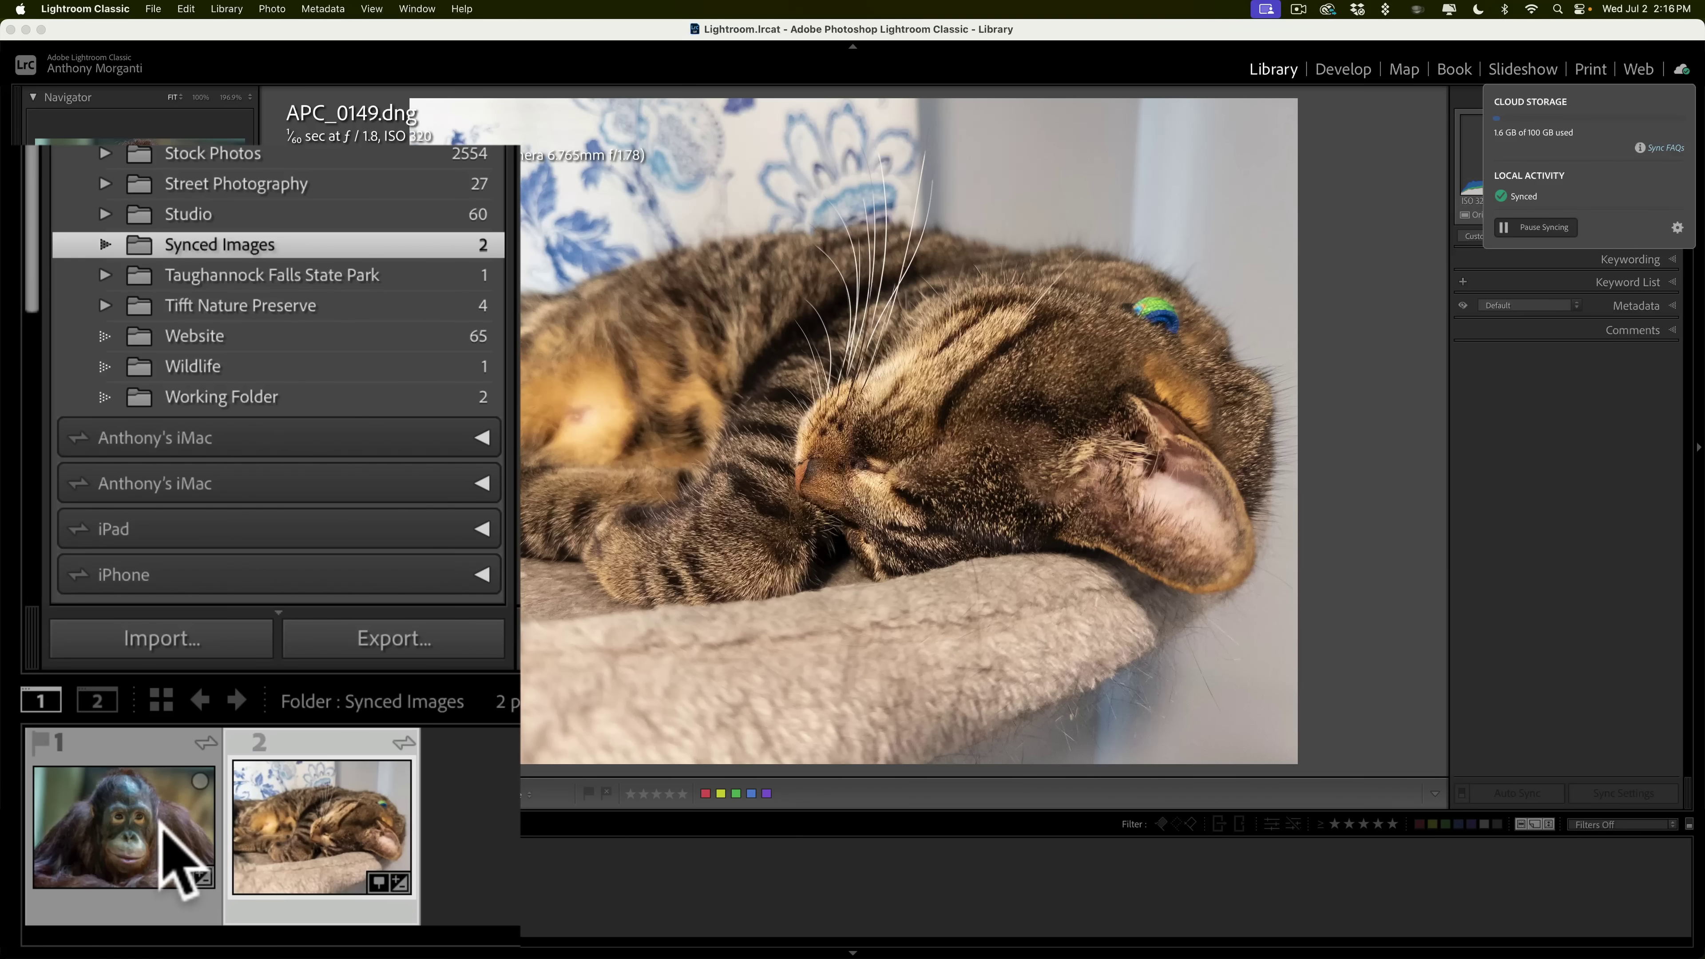
click(165, 836)
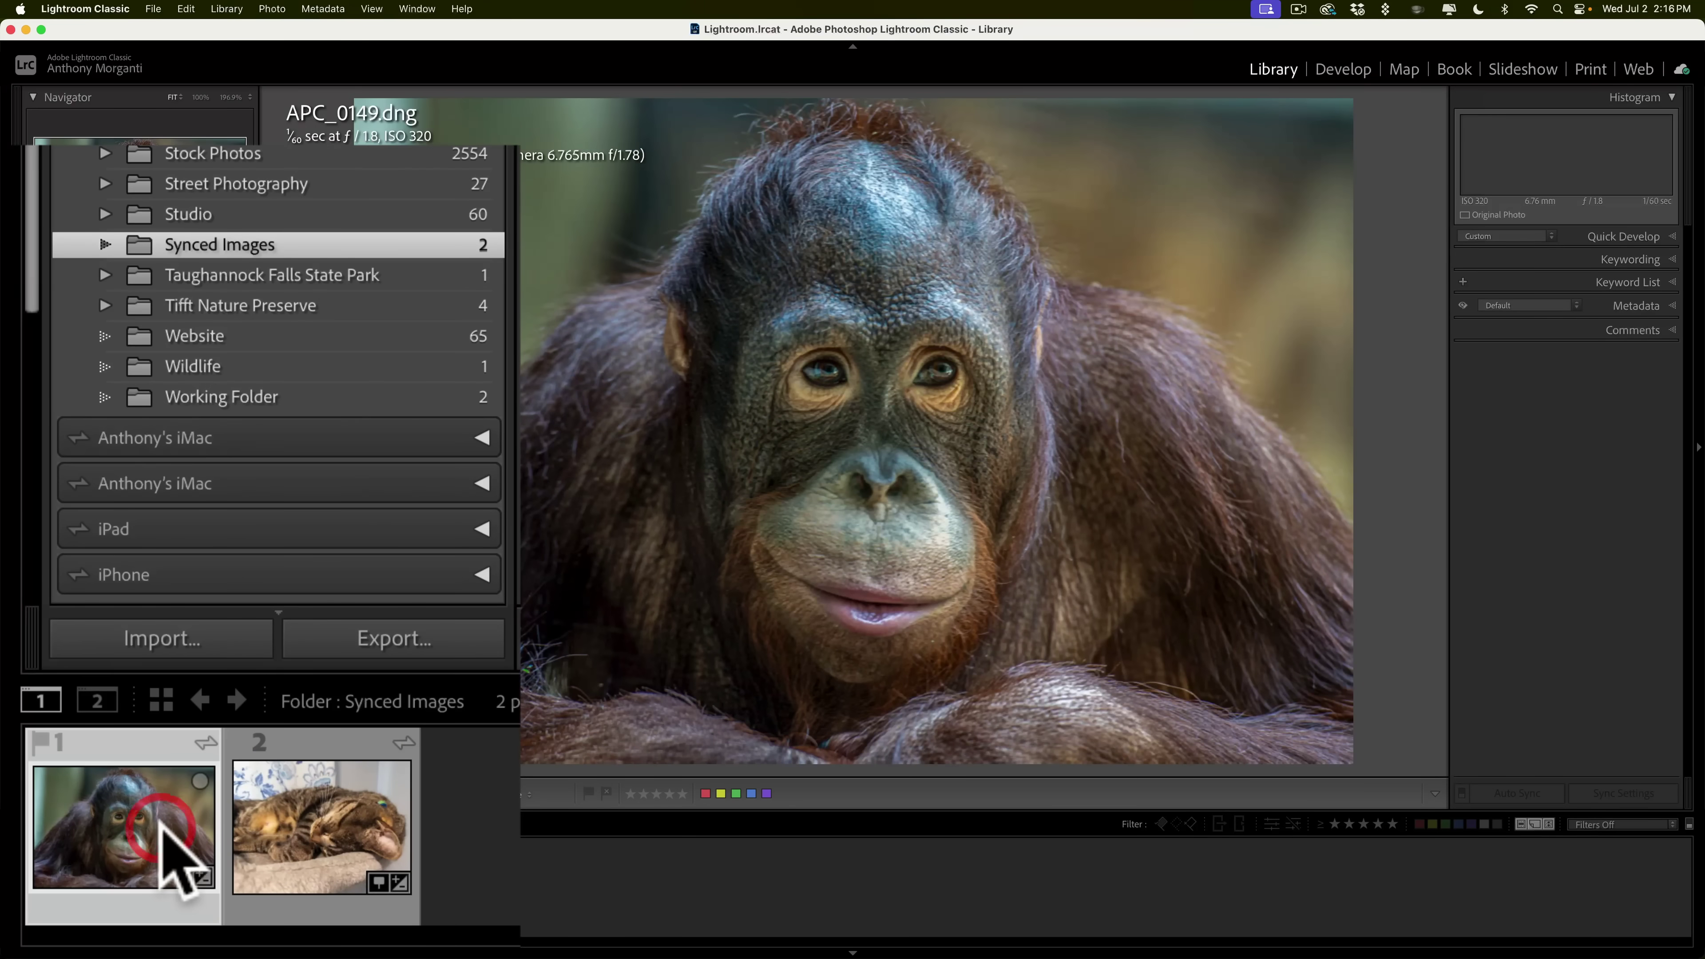